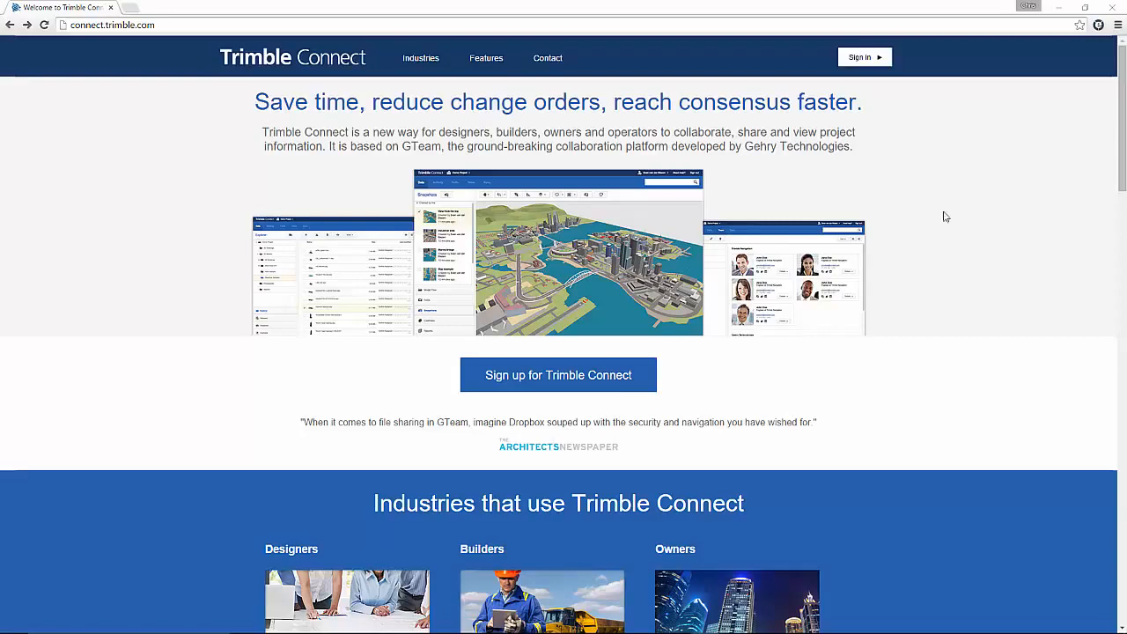
# - Check the account sign-up form, and sign in to Trimble Connect with the existing account
pyautogui.click(631, 372)
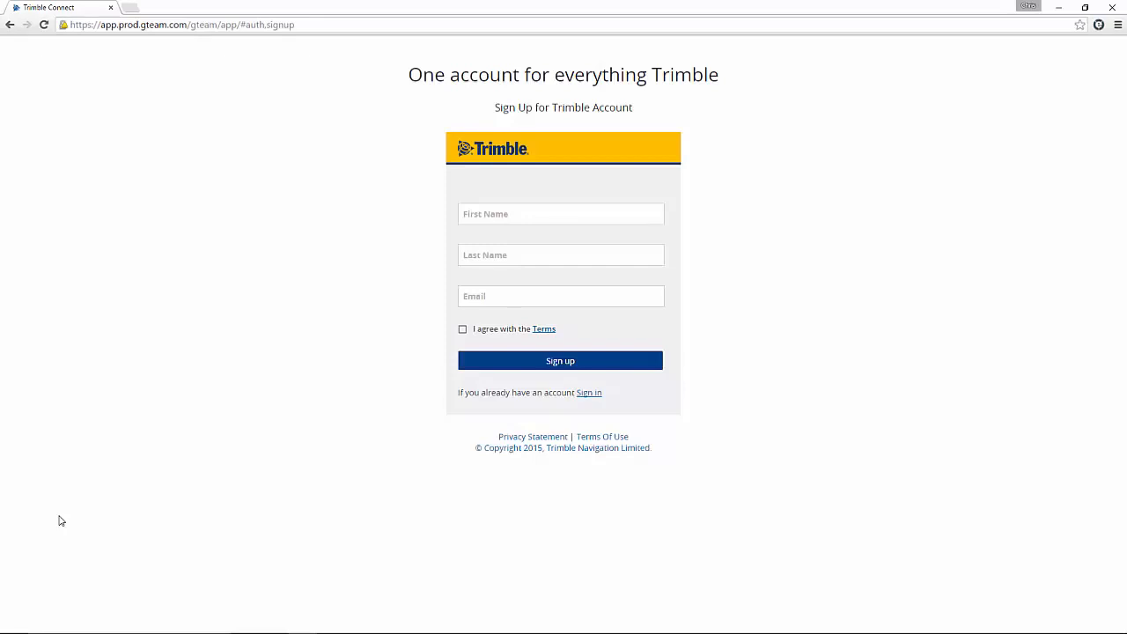
pyautogui.click(9, 27)
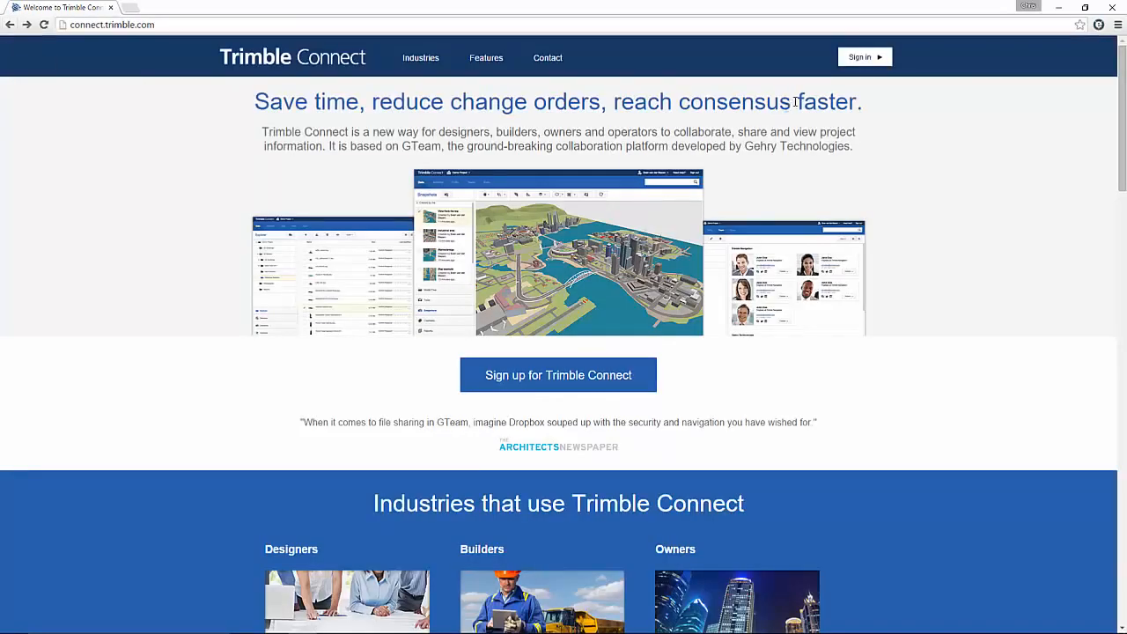
pyautogui.click(851, 60)
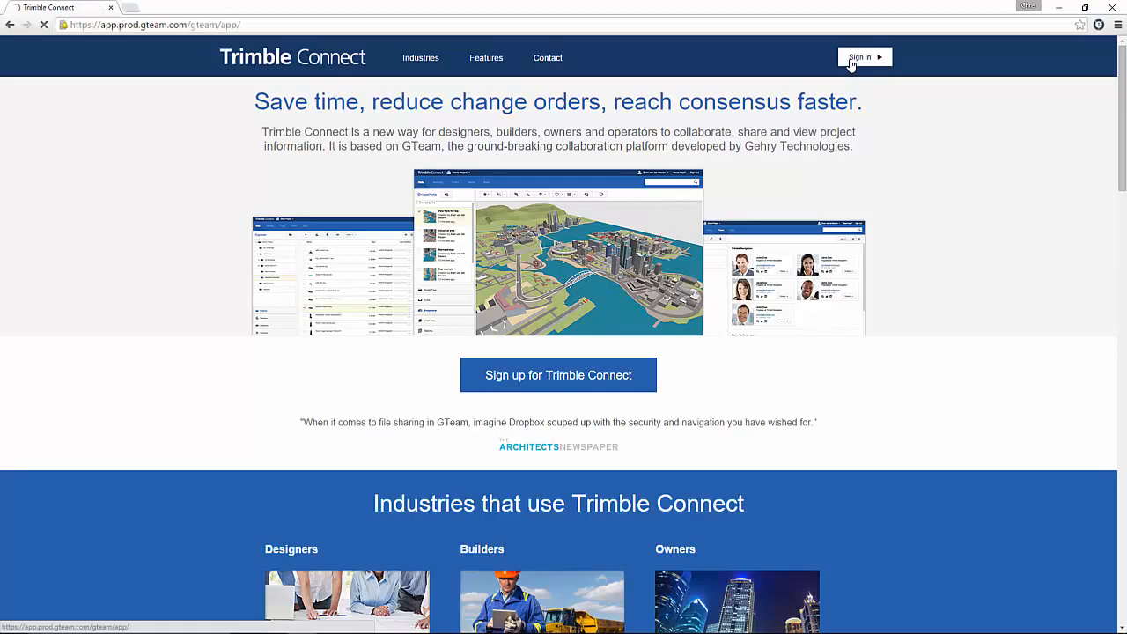
pyautogui.click(528, 327)
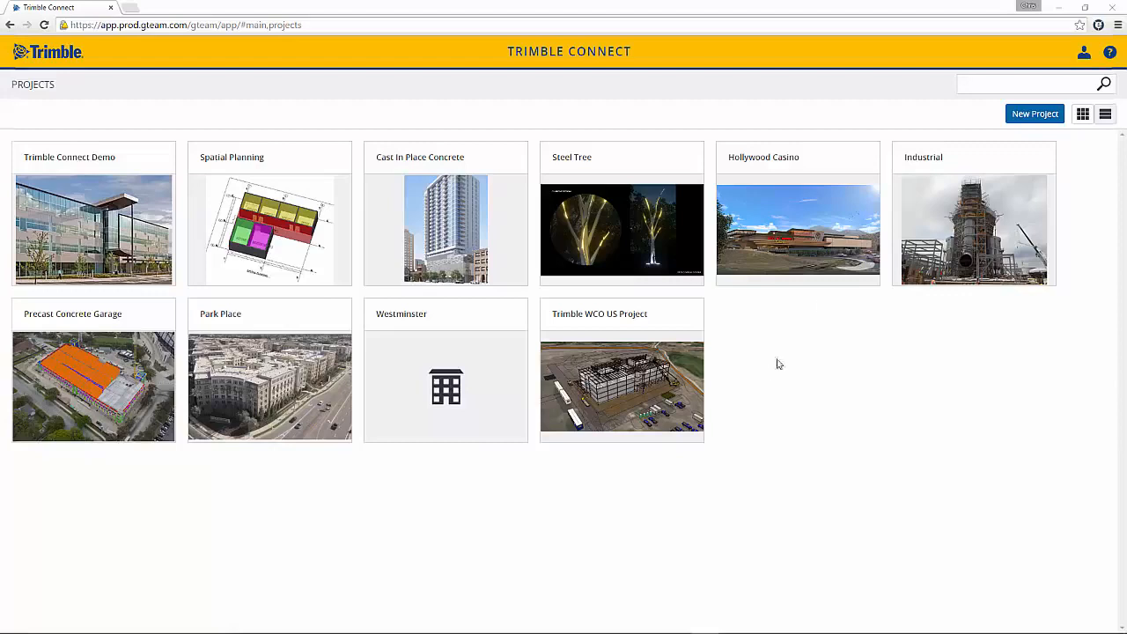
# - Examine the new-project form and its project location options, and close it without creating a project
pyautogui.click(1022, 113)
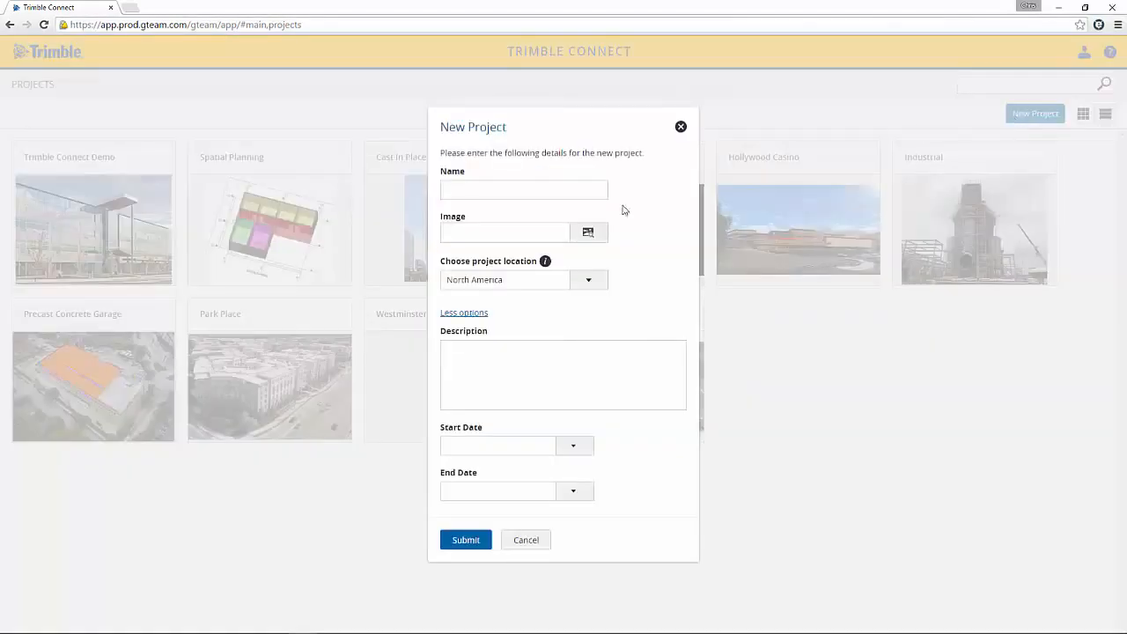
pyautogui.click(588, 280)
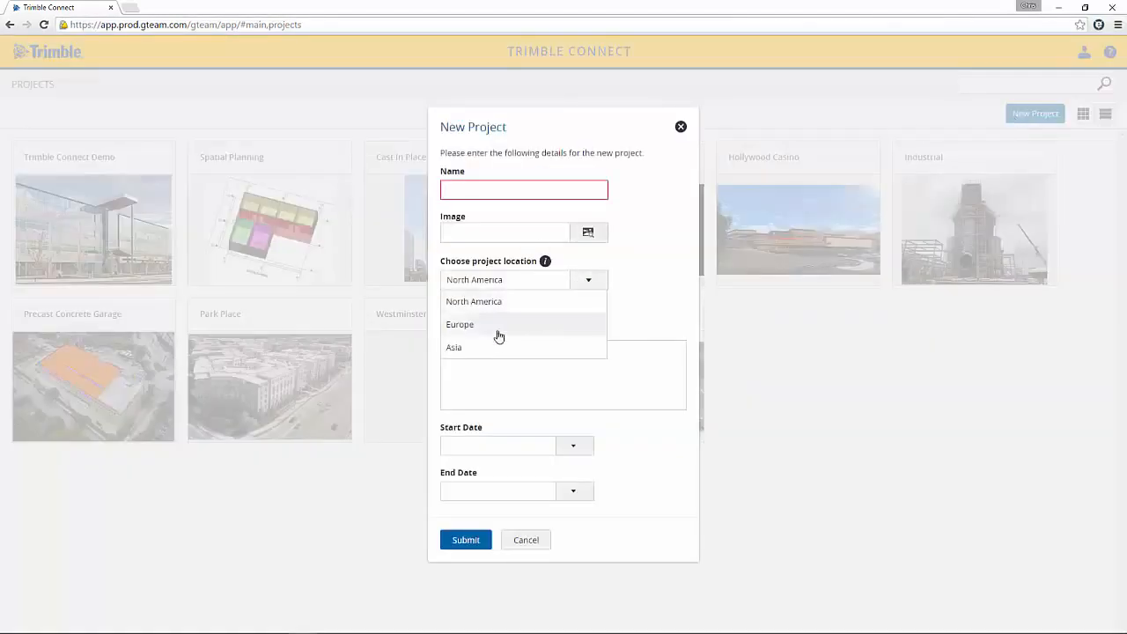
pyautogui.click(590, 281)
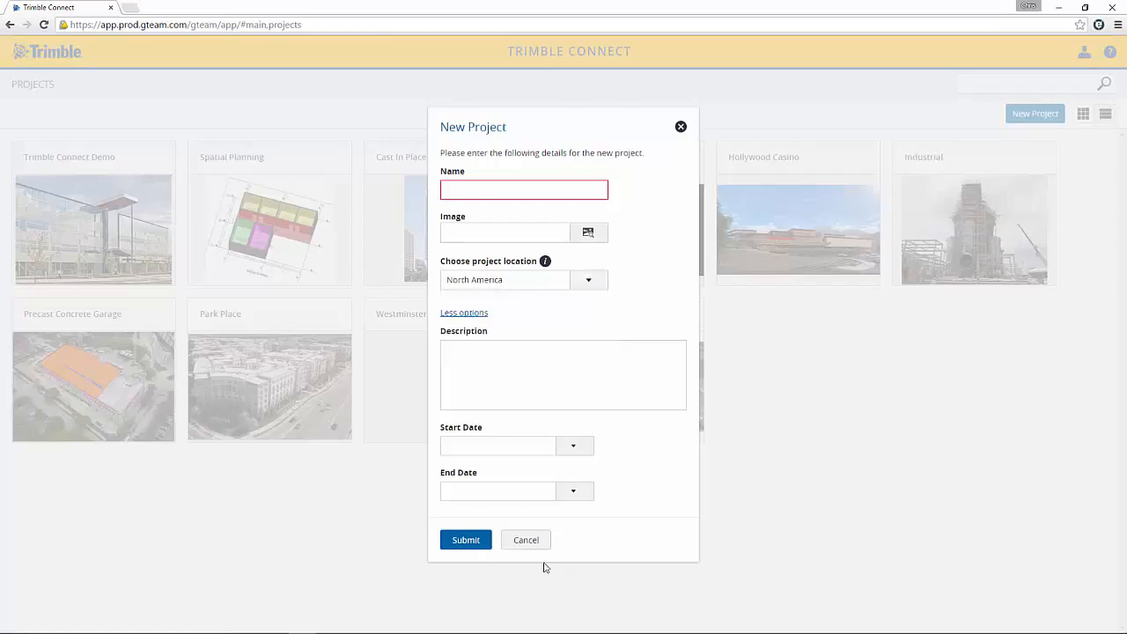
pyautogui.click(521, 539)
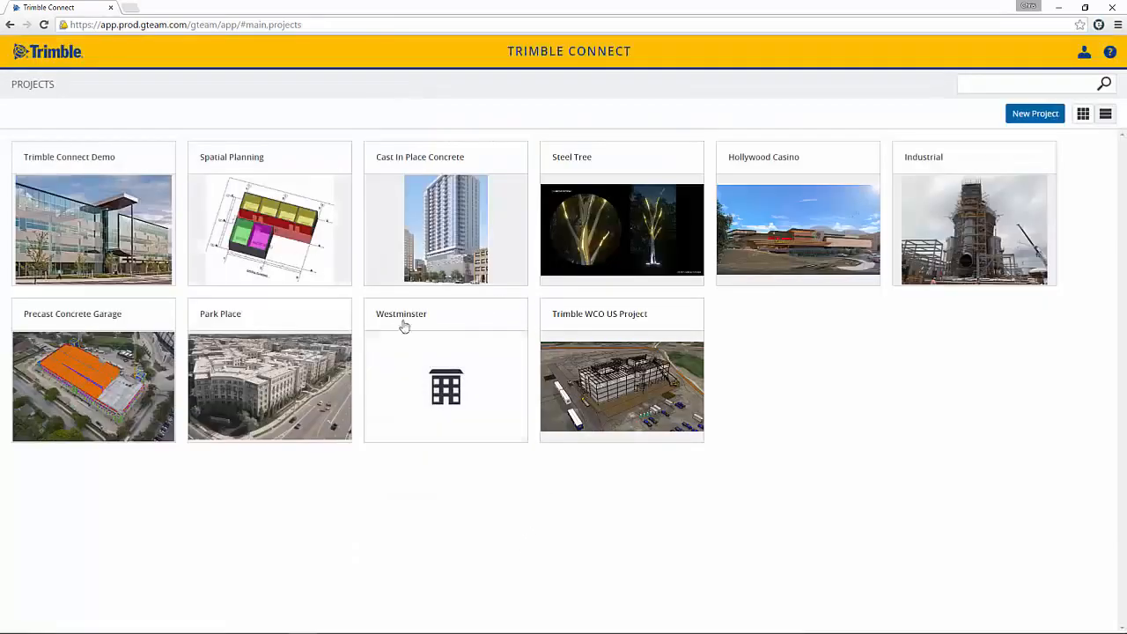
# - Open the Trimble WCO US Project and review its sync, 3D, viewer and email settings
pyautogui.click(596, 358)
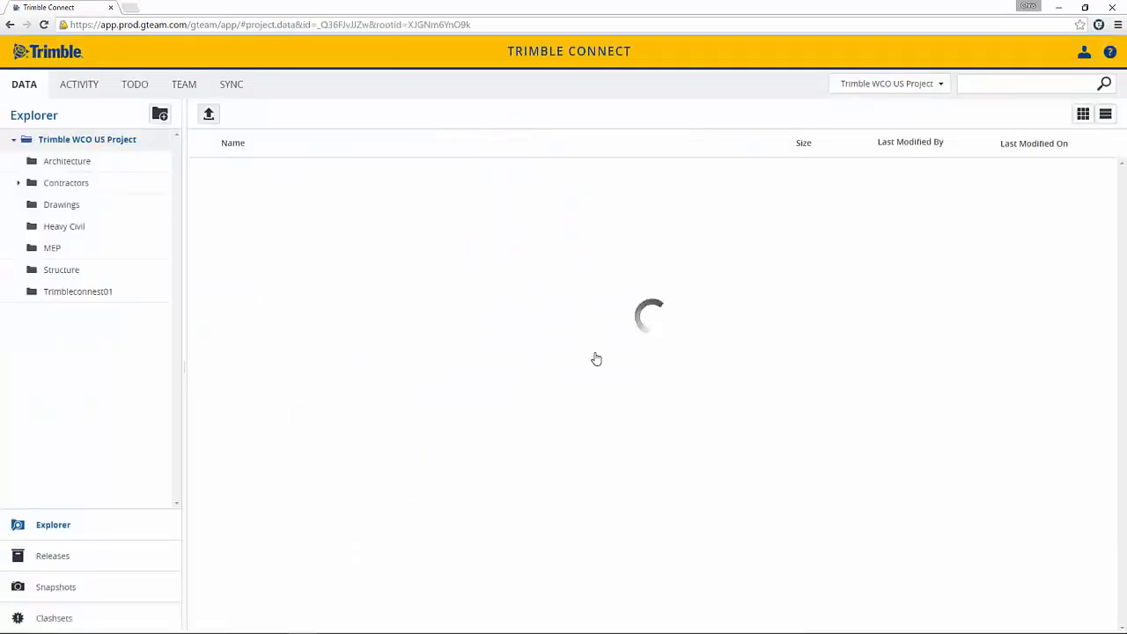
pyautogui.click(858, 84)
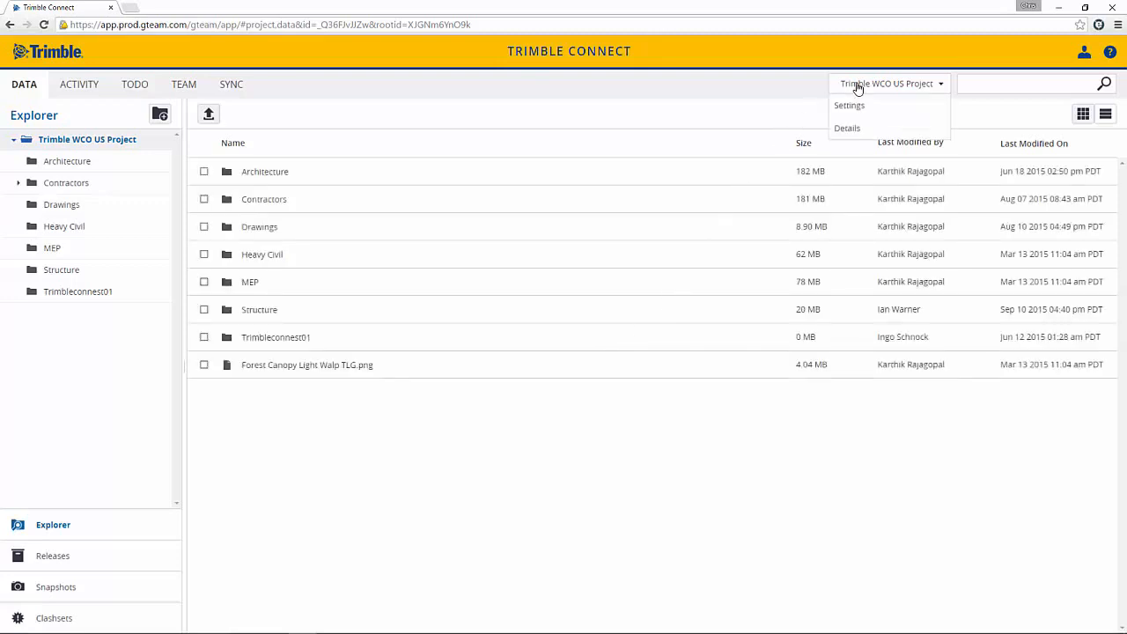
pyautogui.click(851, 105)
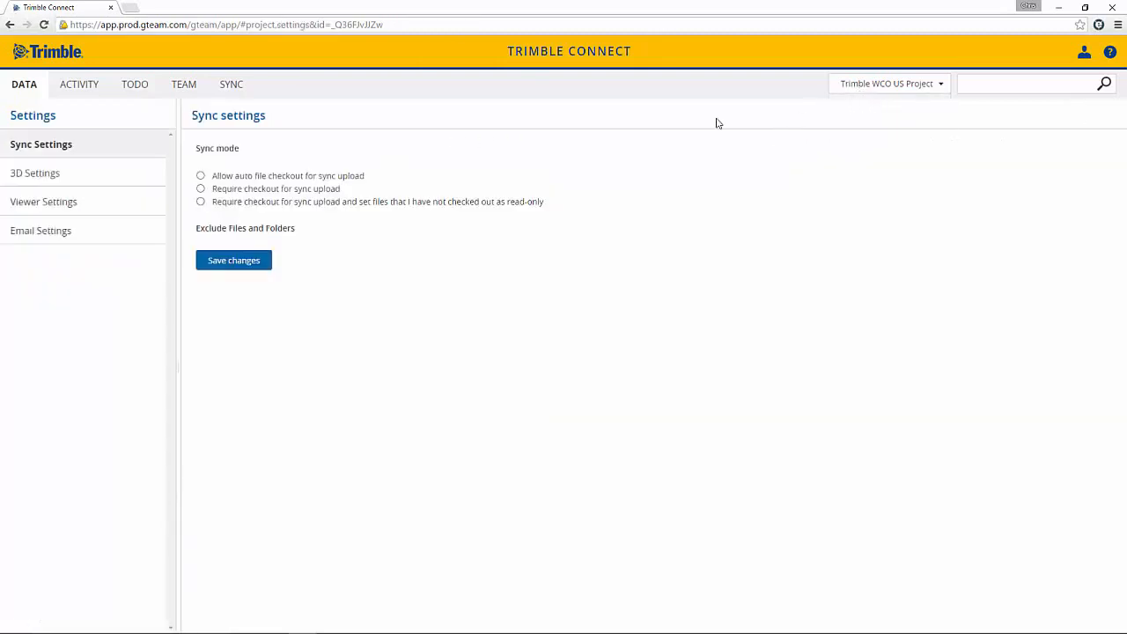
pyautogui.click(82, 176)
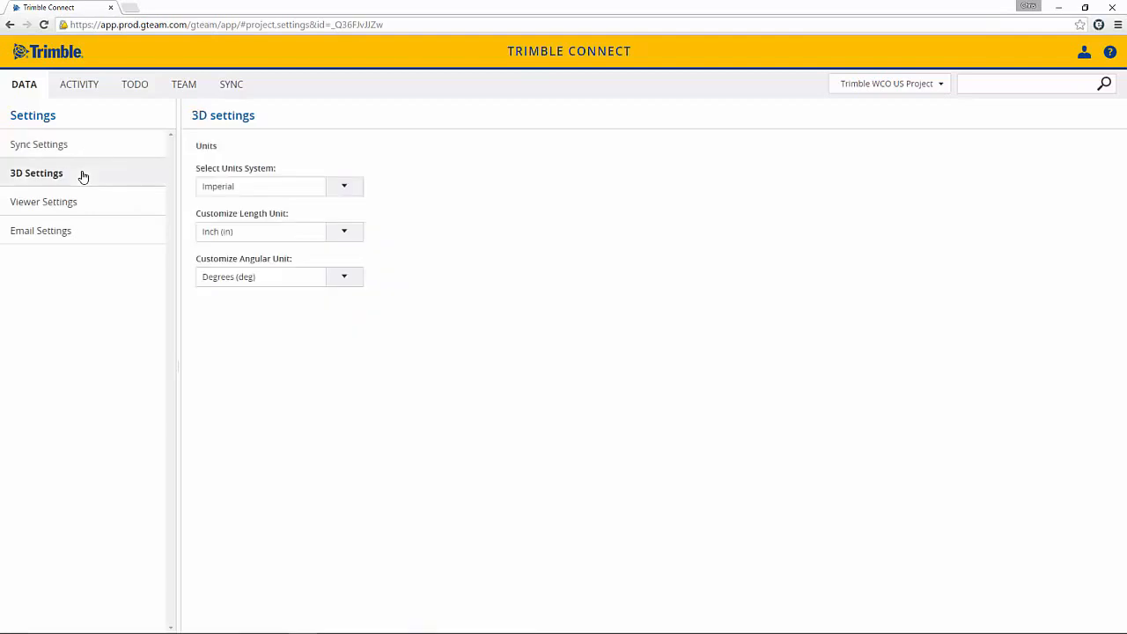
pyautogui.click(76, 203)
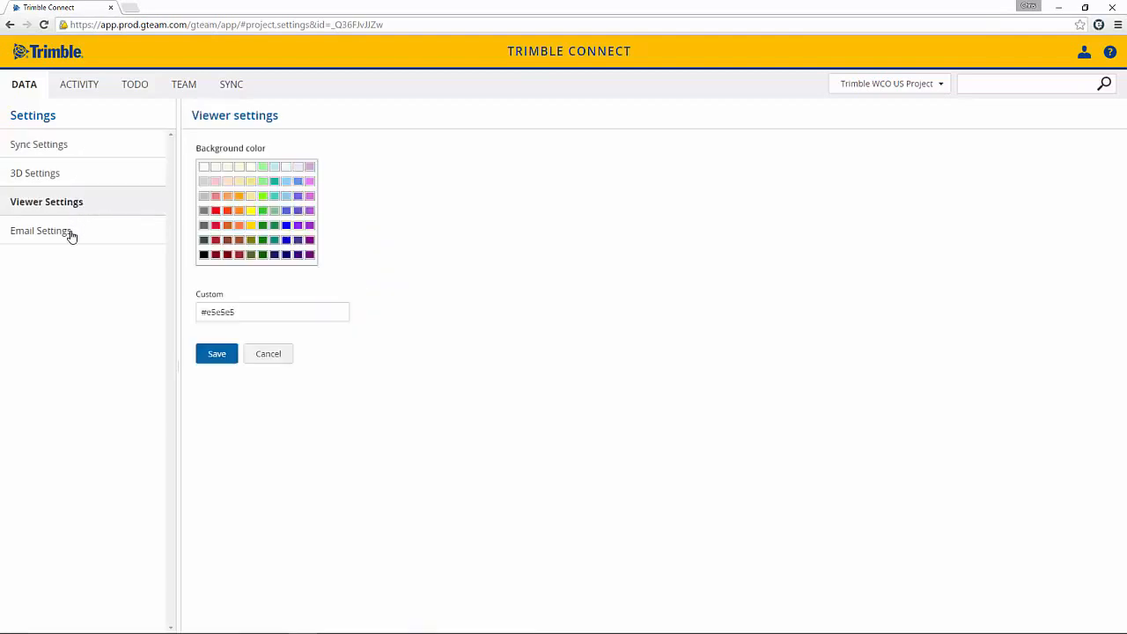
pyautogui.click(70, 233)
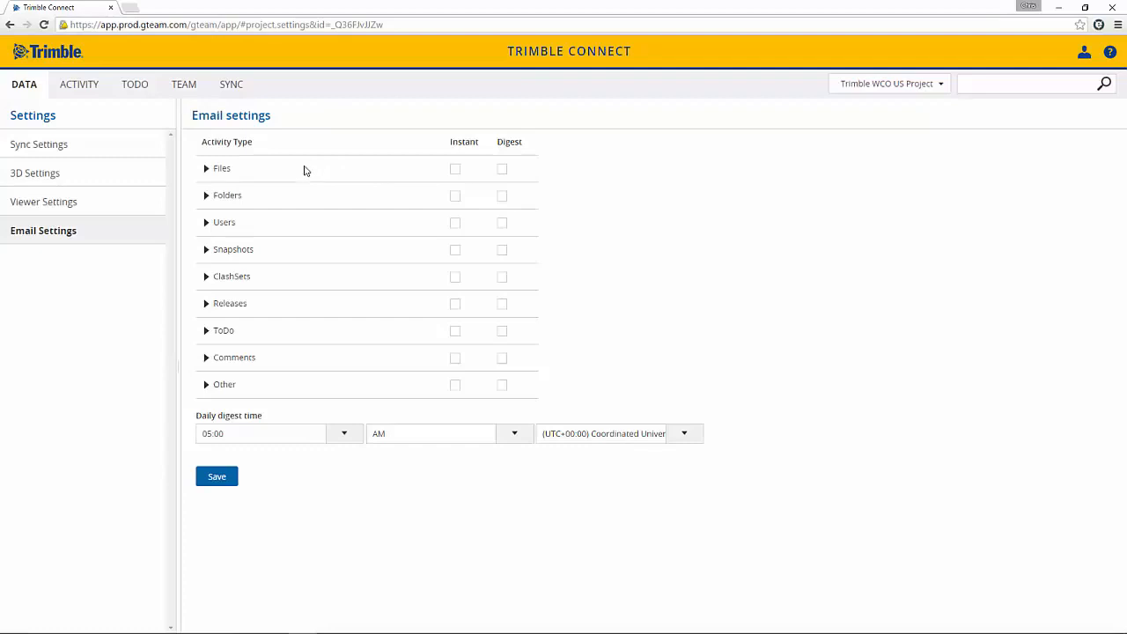
# - View the details page of the Trimble WCO US Project and return to the projects overview
pyautogui.click(858, 86)
pyautogui.click(847, 128)
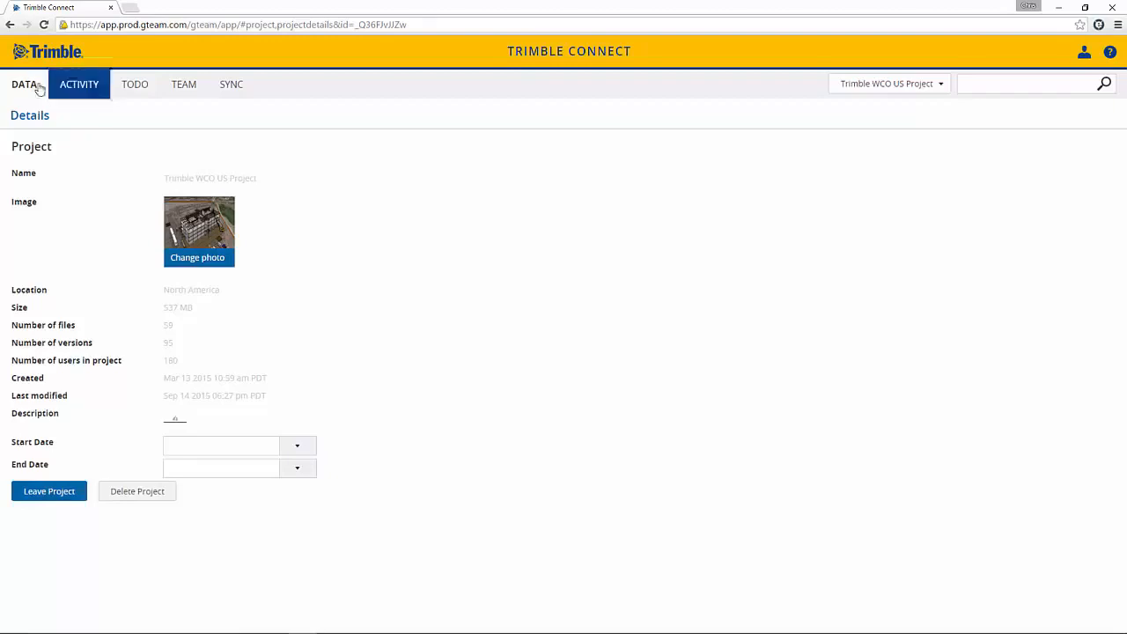
pyautogui.click(26, 58)
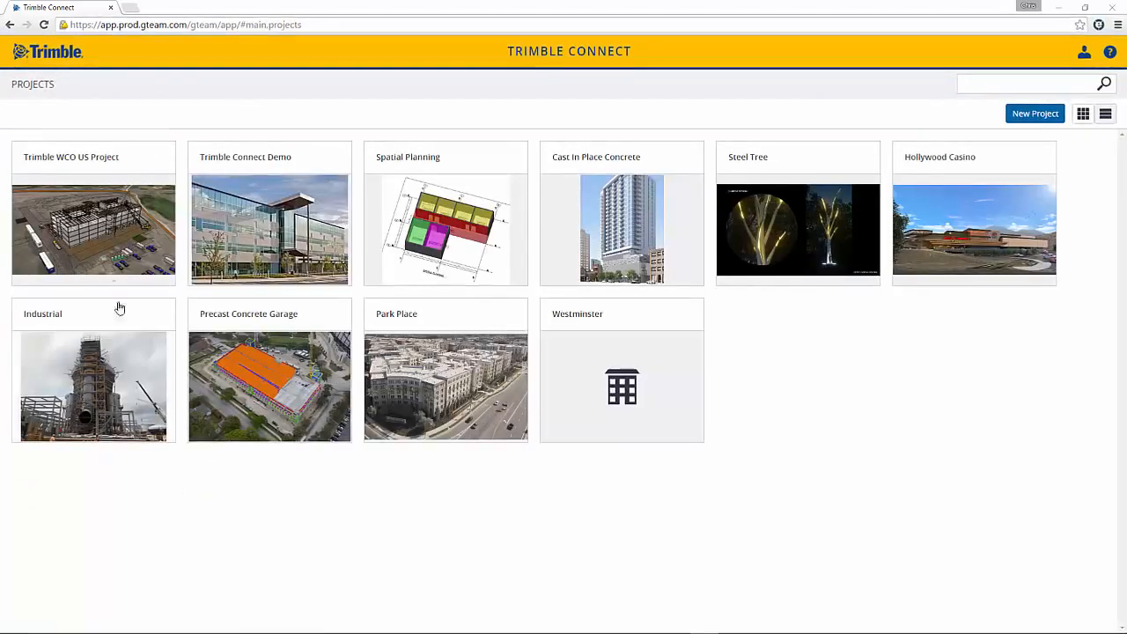
# - Reopen the Trimble WCO US Project and look through its activity feed, ToDo list and team members
pyautogui.click(95, 215)
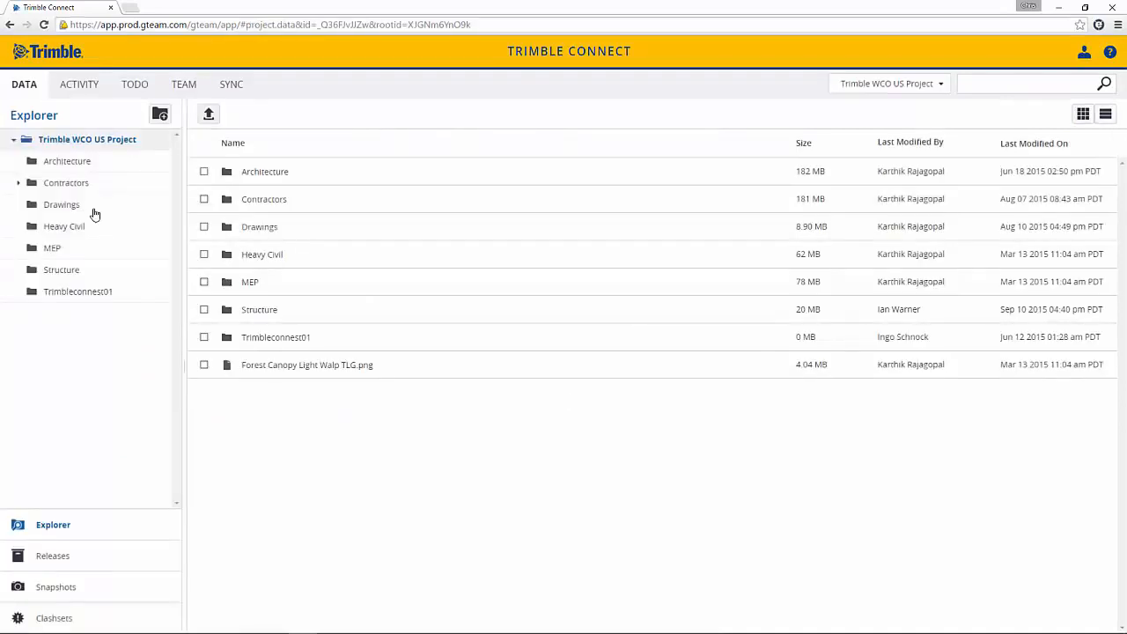
pyautogui.click(74, 91)
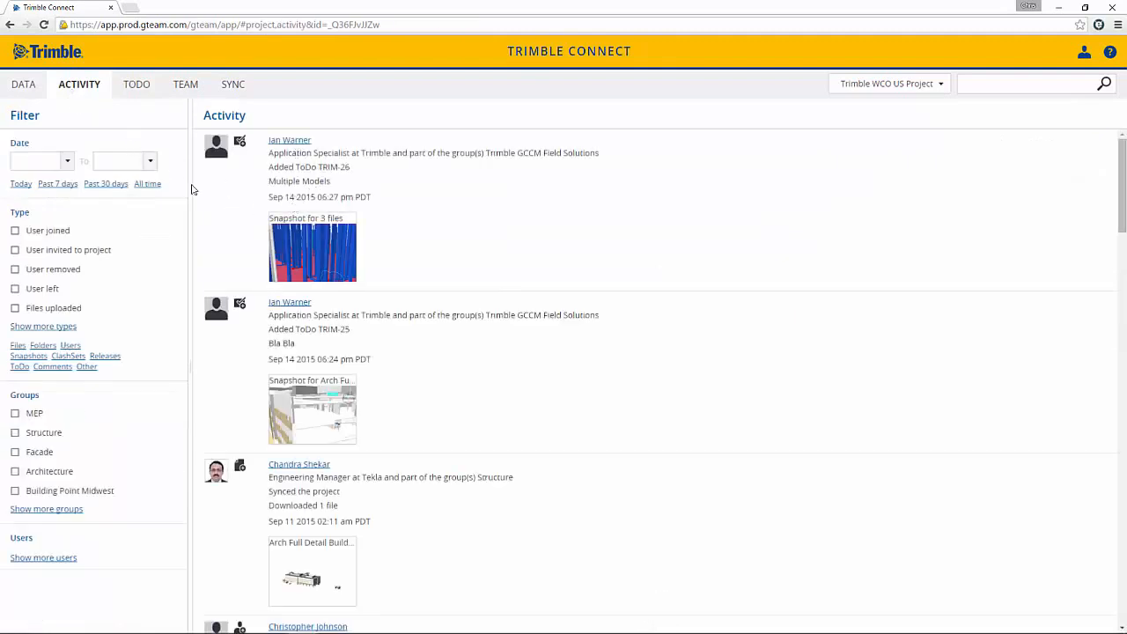
pyautogui.click(137, 85)
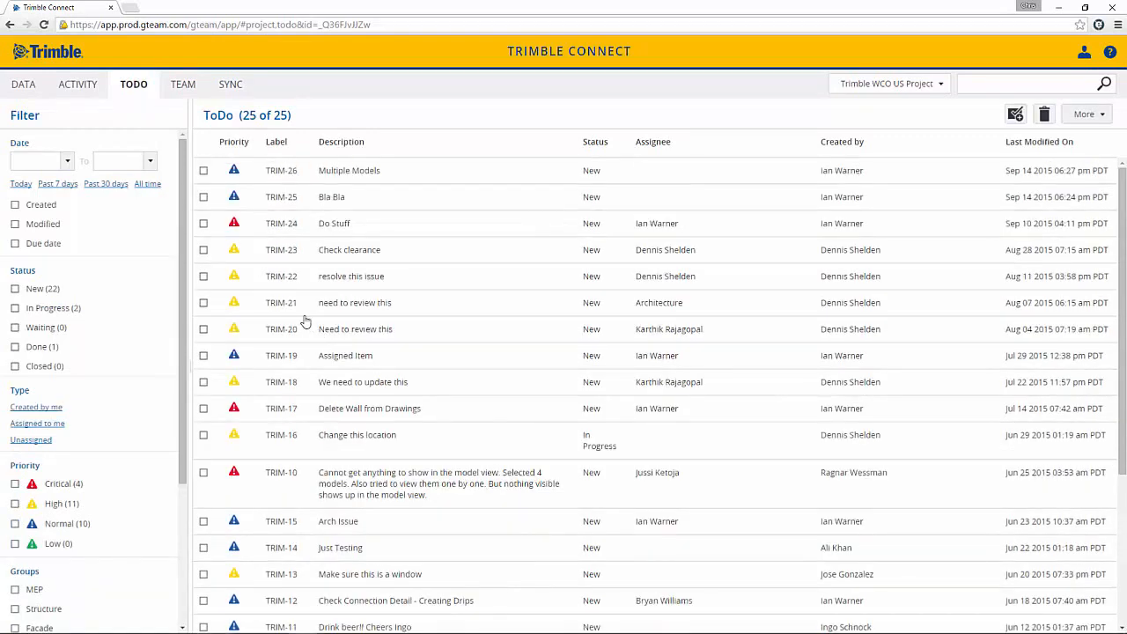
pyautogui.click(181, 86)
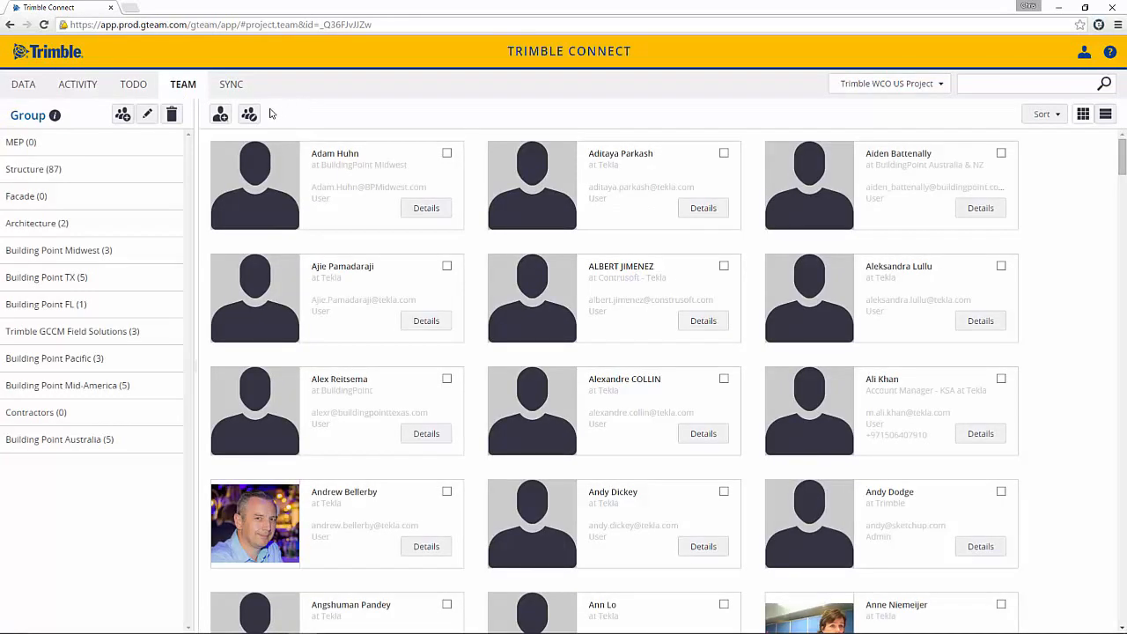
# - Examine the group and role options for inviting users to the project, and leave without sending an invitation
pyautogui.click(220, 116)
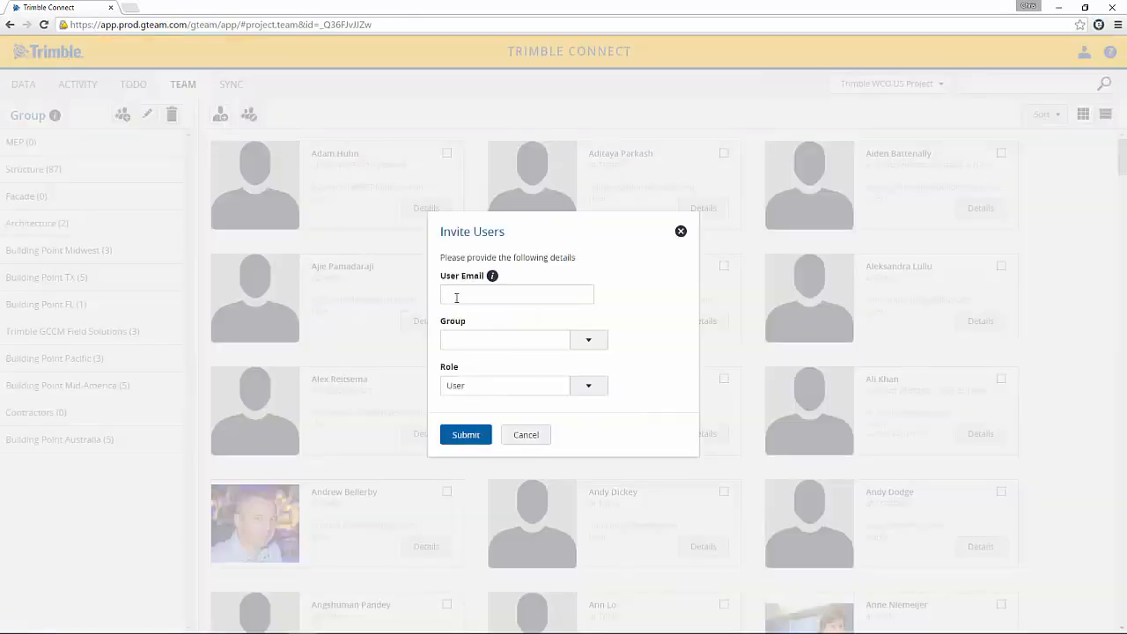
pyautogui.click(585, 343)
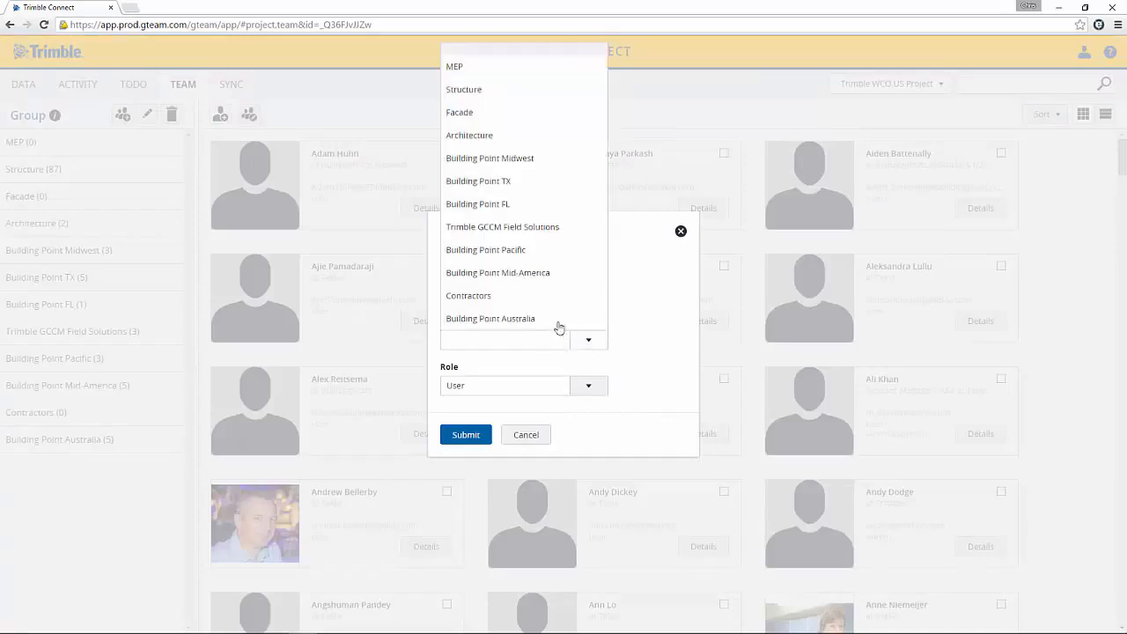
pyautogui.click(490, 346)
pyautogui.click(584, 387)
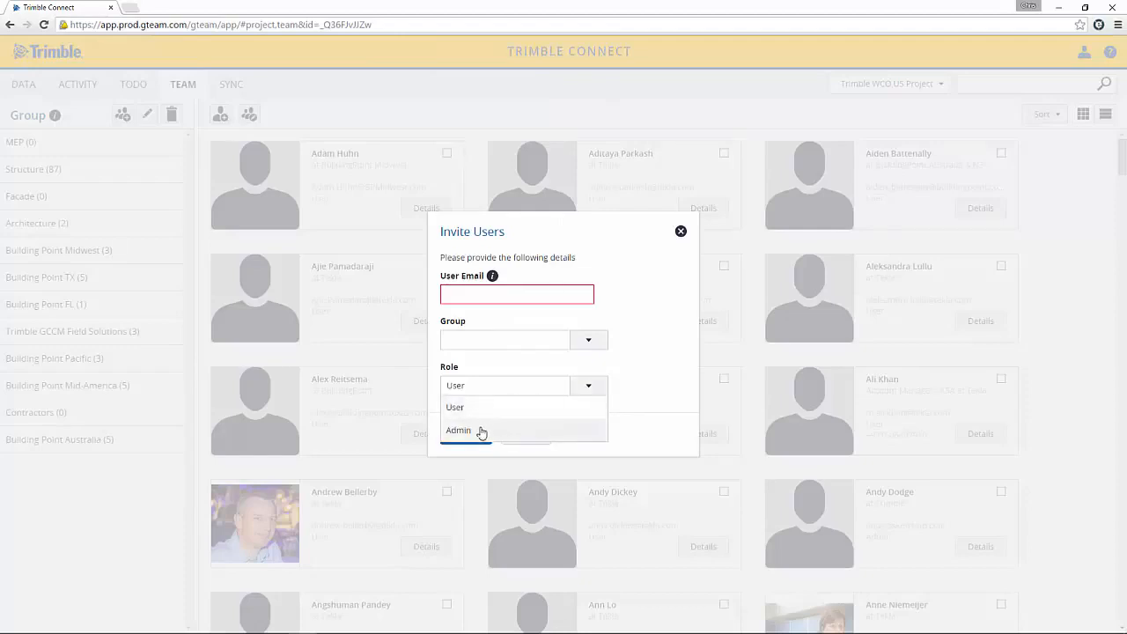
pyautogui.click(584, 385)
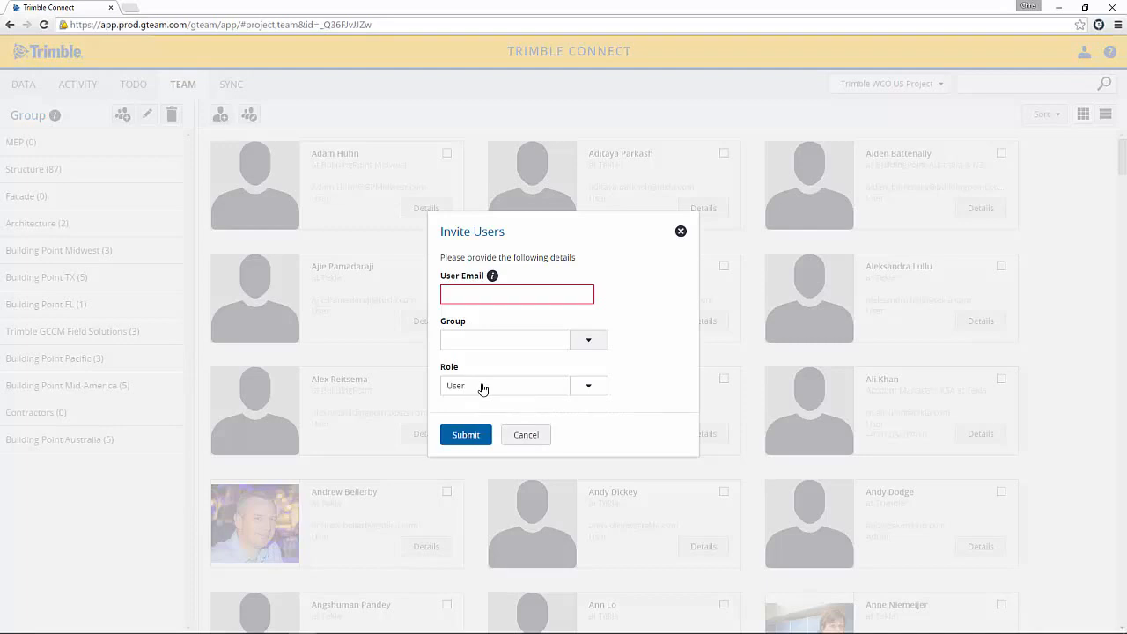
pyautogui.press('Escape')
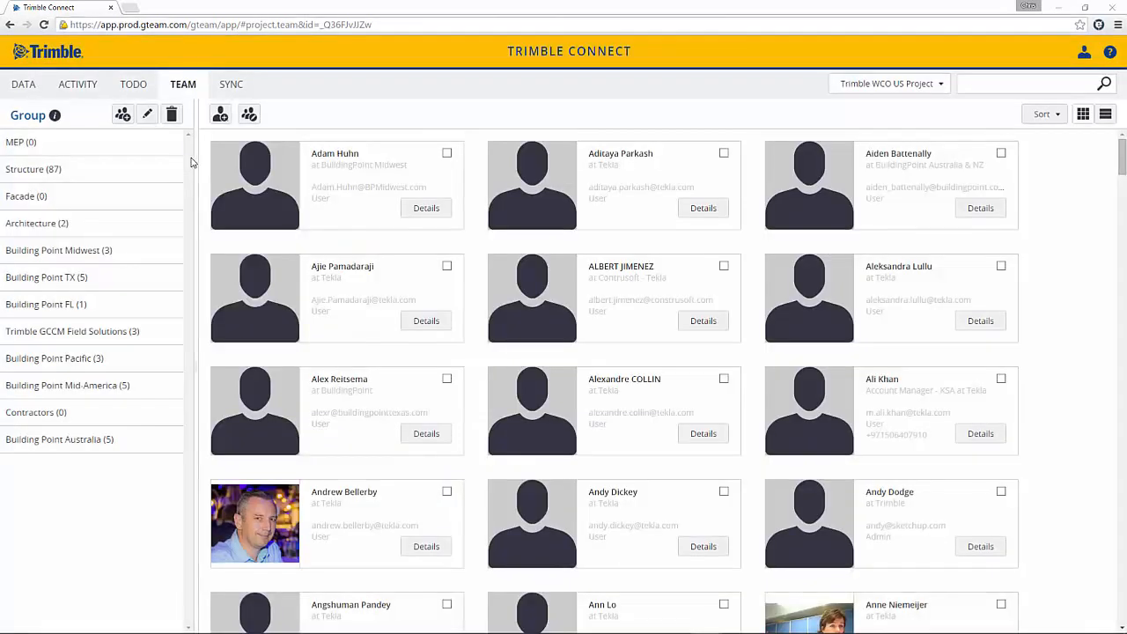
# - Create a folder named "My new folder" at the root of the project's data
pyautogui.click(23, 83)
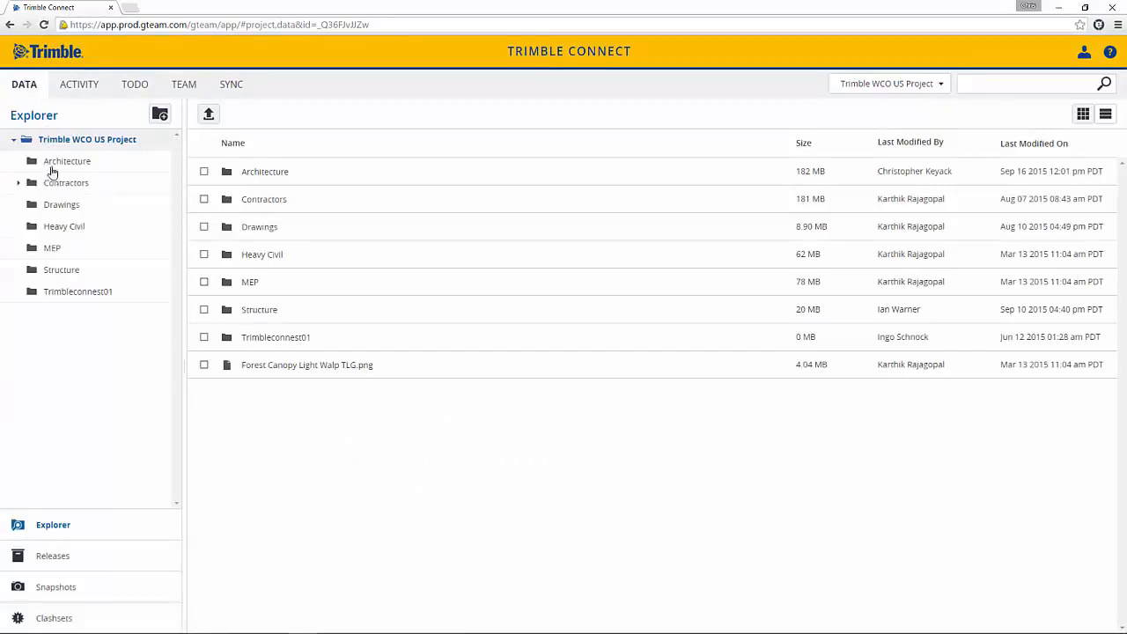
pyautogui.click(159, 115)
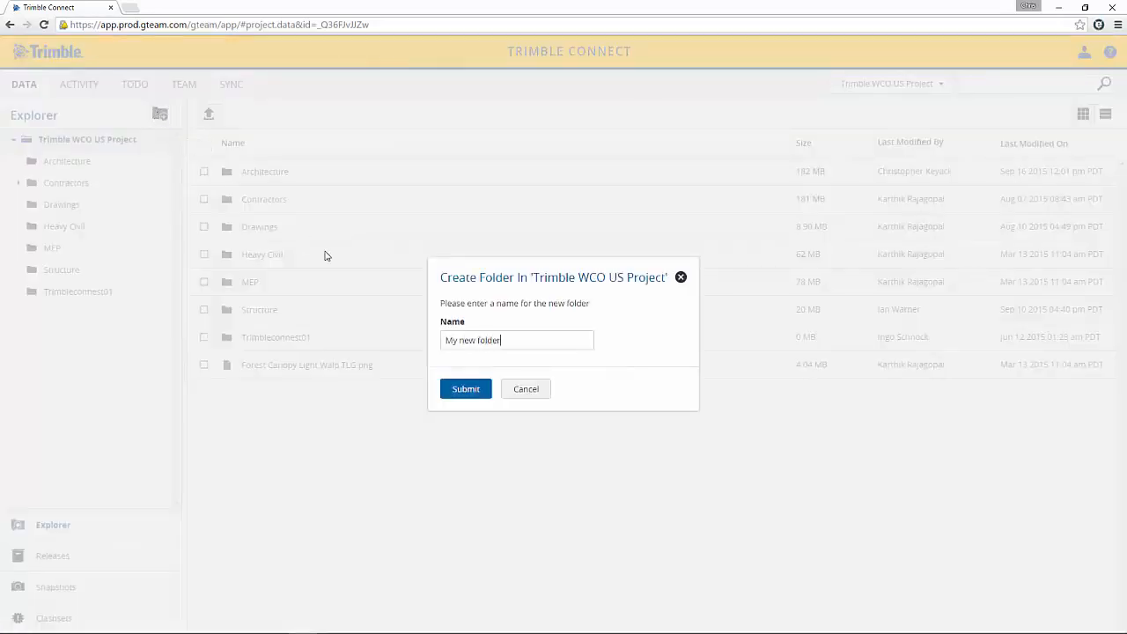
pyautogui.click(480, 393)
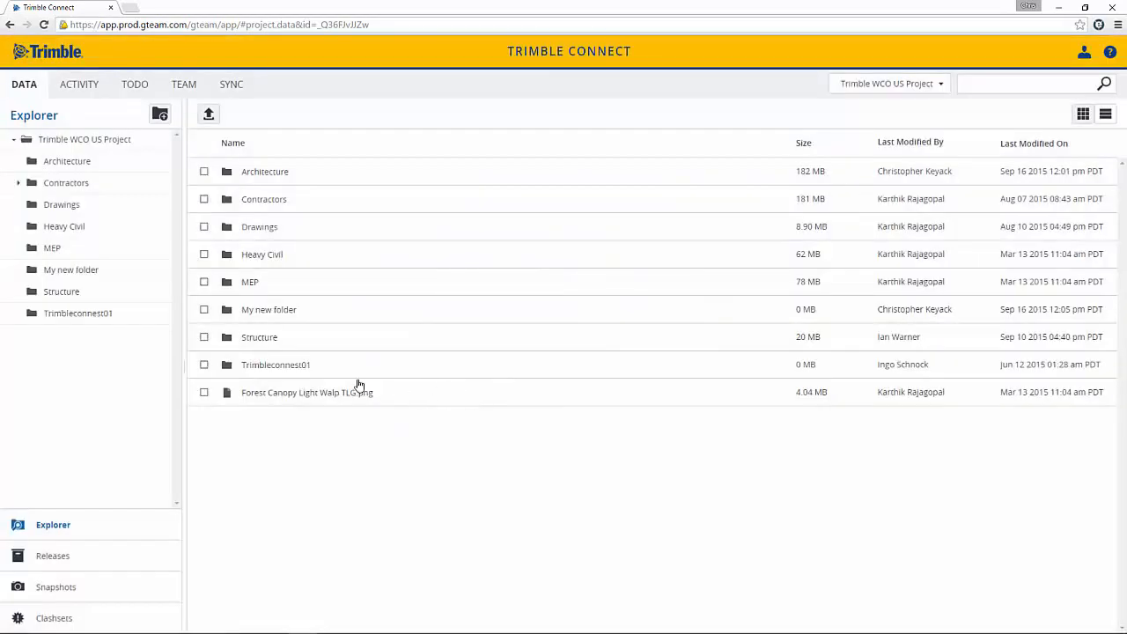
# - Review the folder permission options for "My new folder", including access for everyone and exceptions, and cancel without changes
pyautogui.click(205, 310)
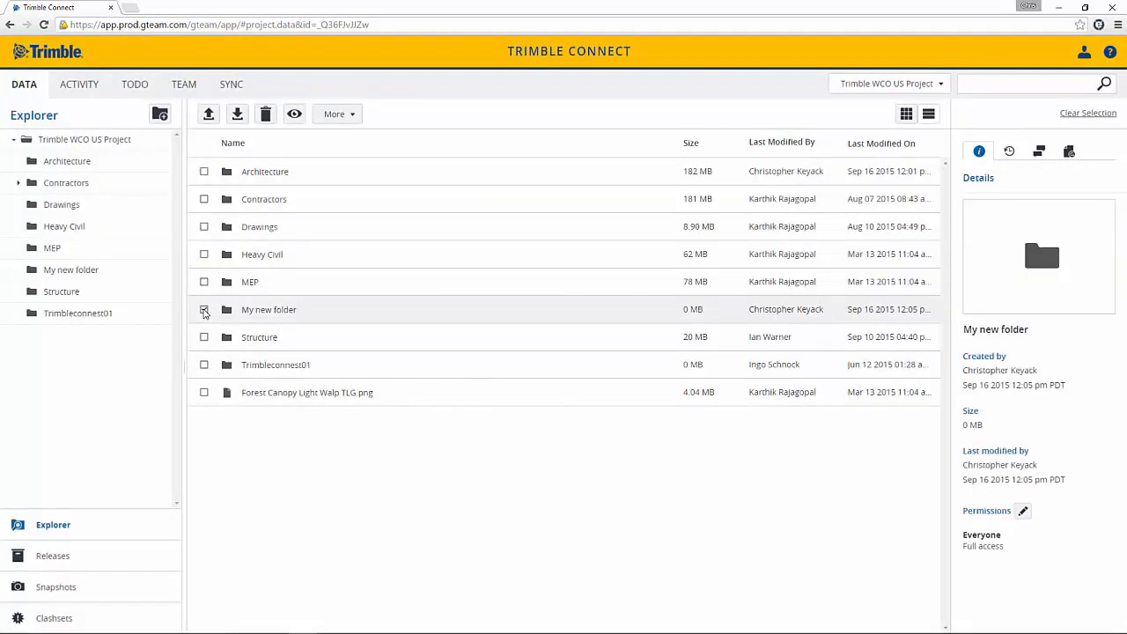
pyautogui.click(331, 116)
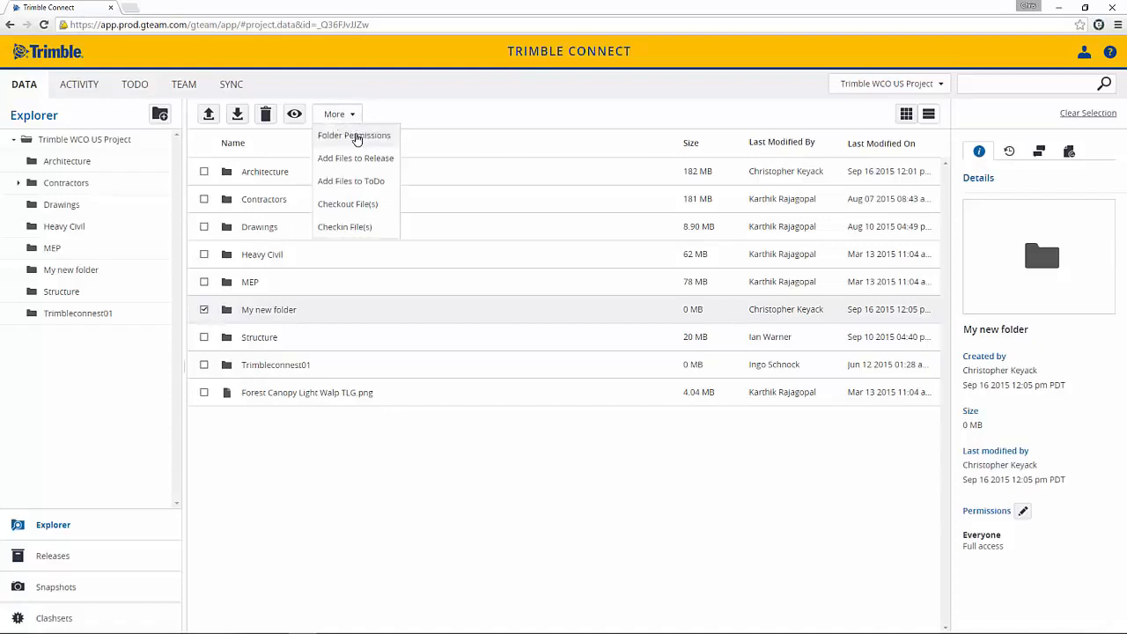
pyautogui.click(355, 136)
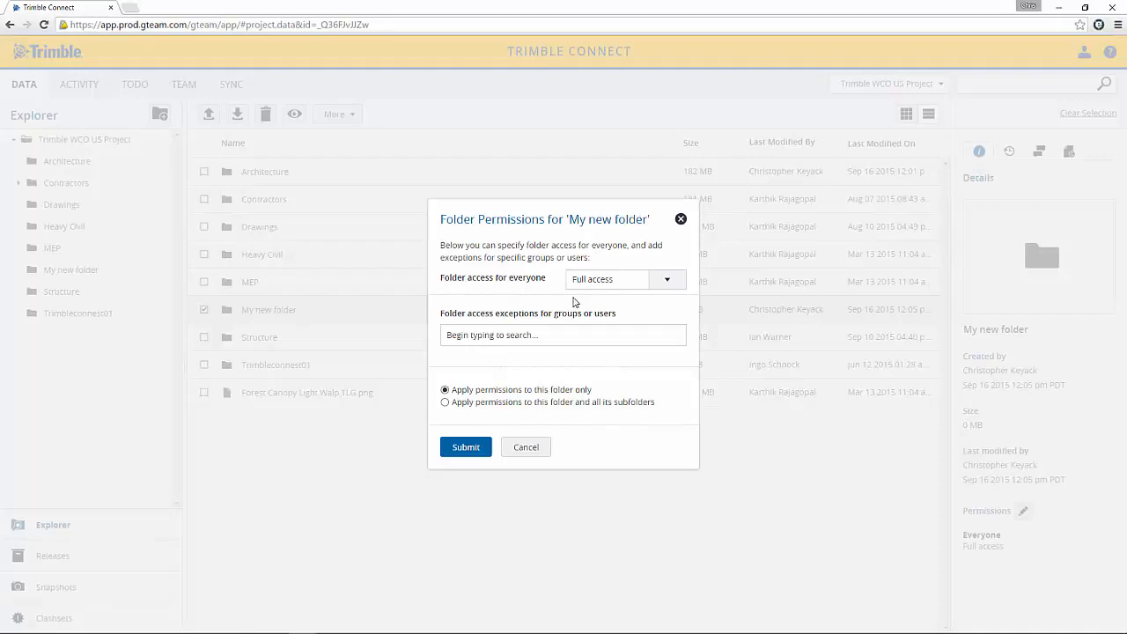
pyautogui.click(604, 282)
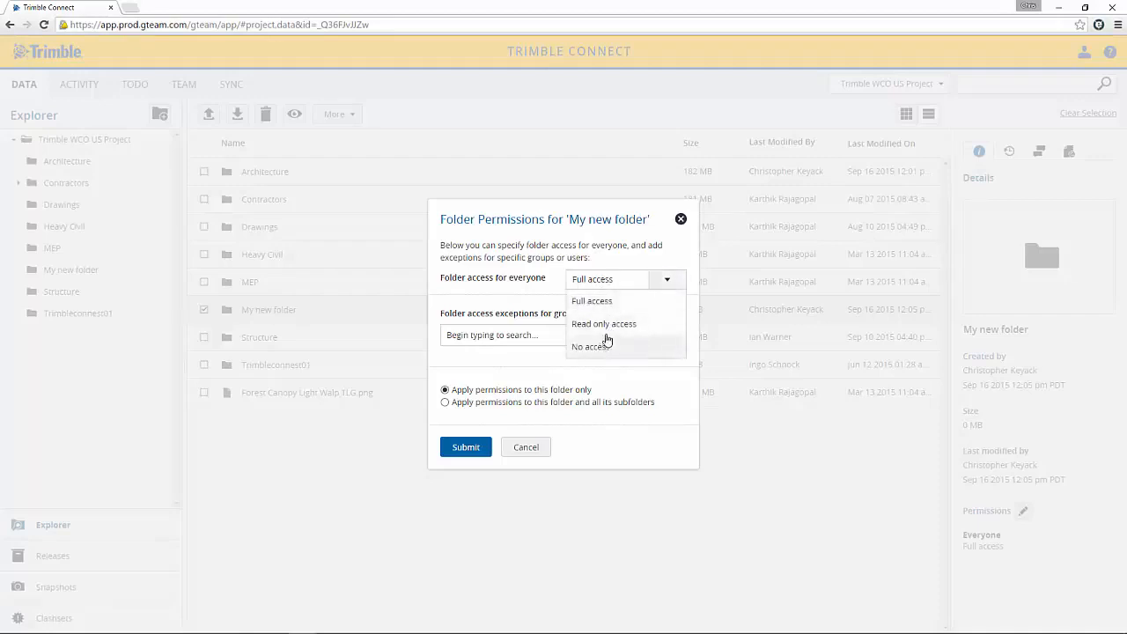
pyautogui.click(606, 288)
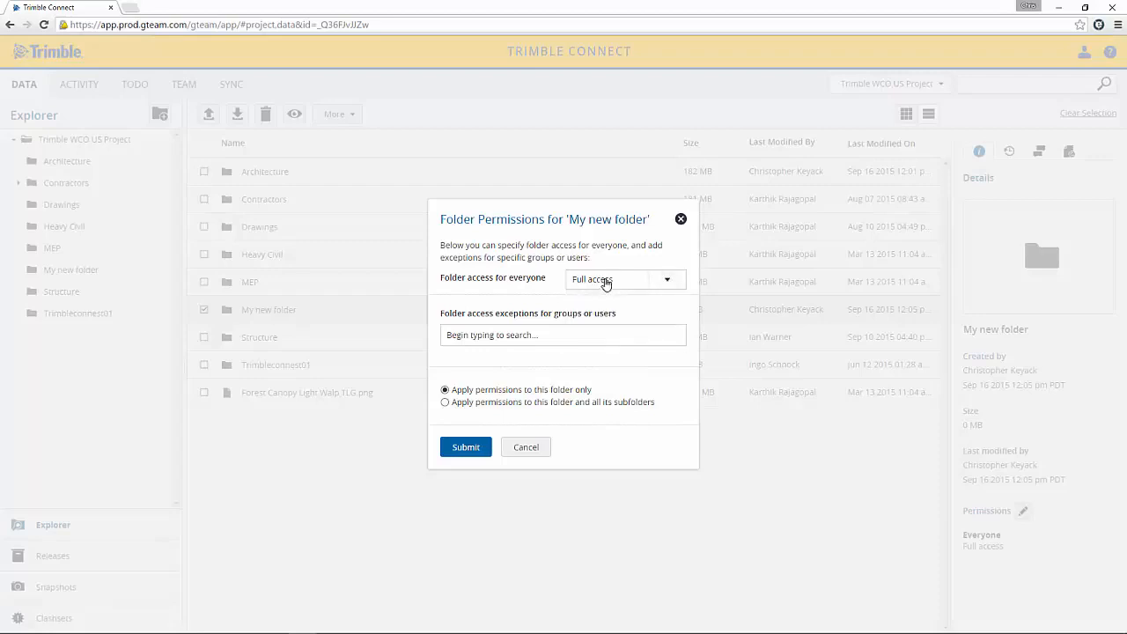
pyautogui.click(530, 333)
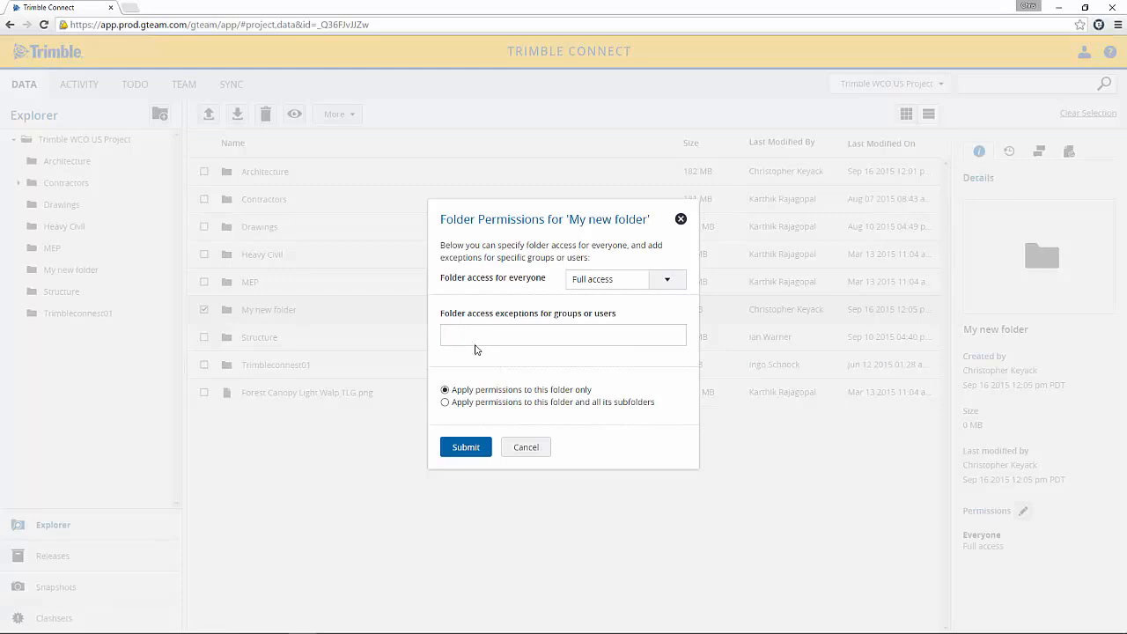
pyautogui.click(527, 446)
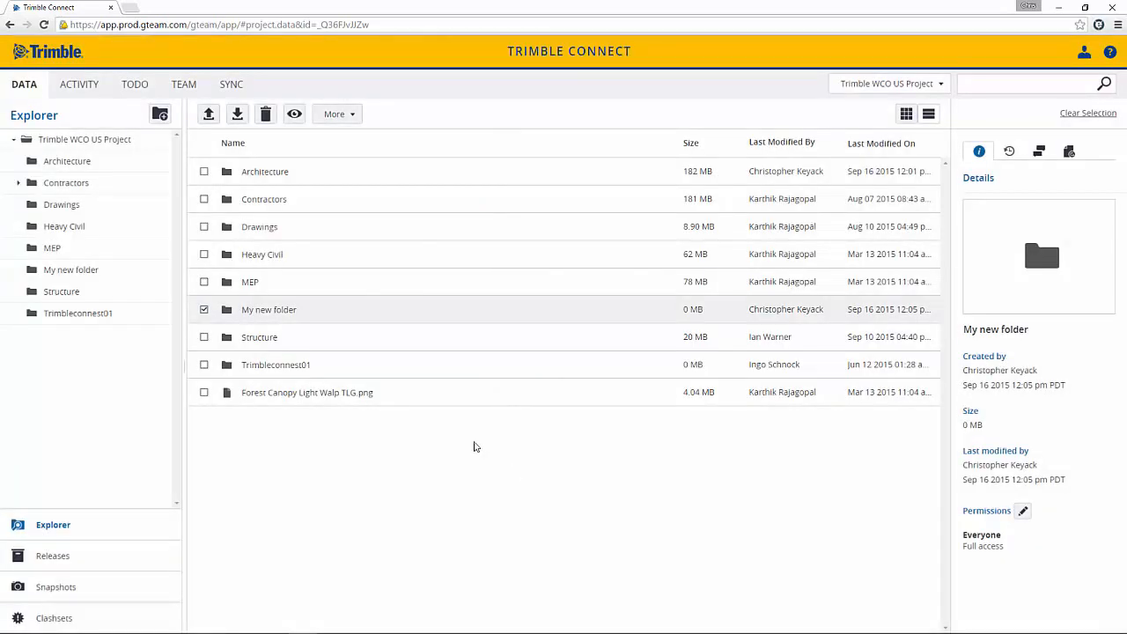
# - Upload S1.pdf, S2.pdf, Trimble Connect Overview.pdf, TrimbleConnect.png and WALLS.ifc from the Trimble Connect folder in Documents into "My new folder"
pyautogui.click(291, 311)
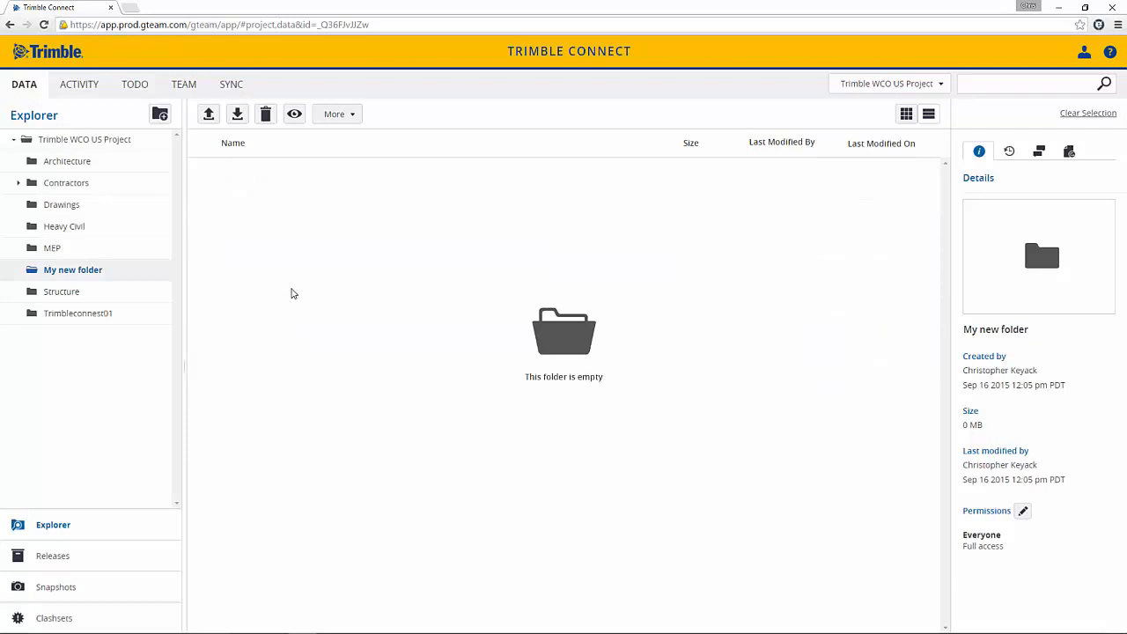
pyautogui.click(334, 345)
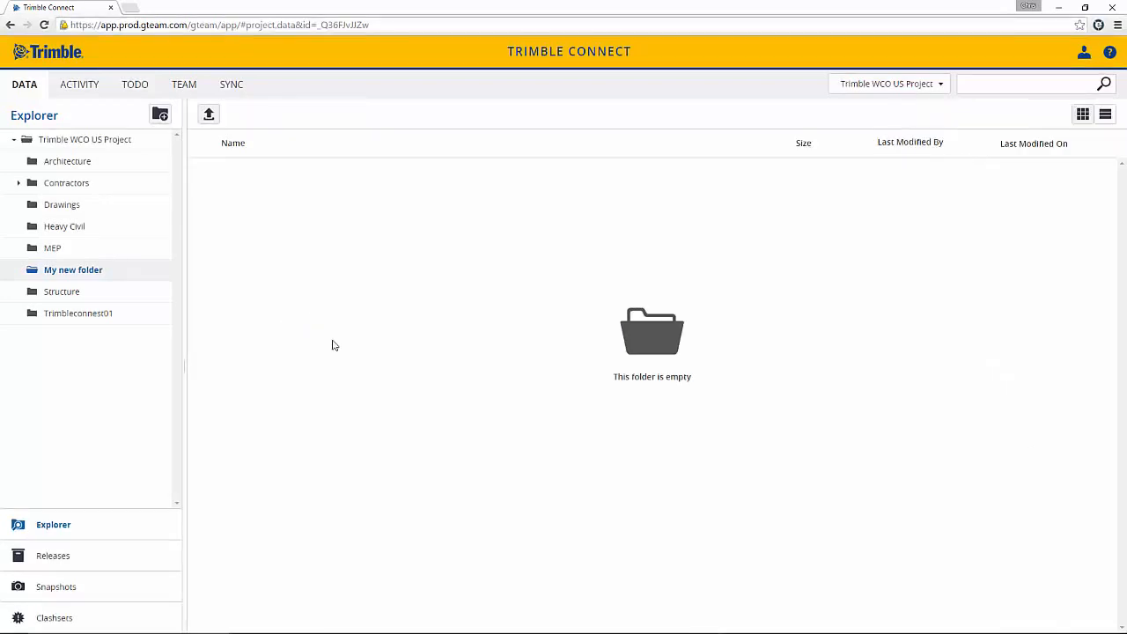
pyautogui.click(209, 114)
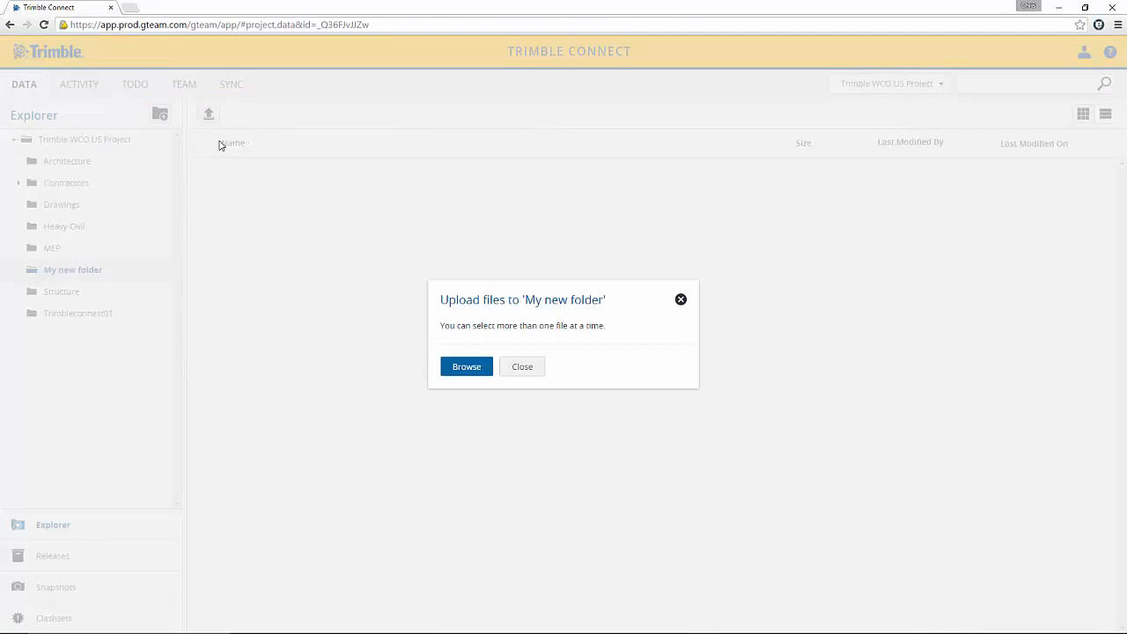
pyautogui.click(453, 369)
pyautogui.click(63, 112)
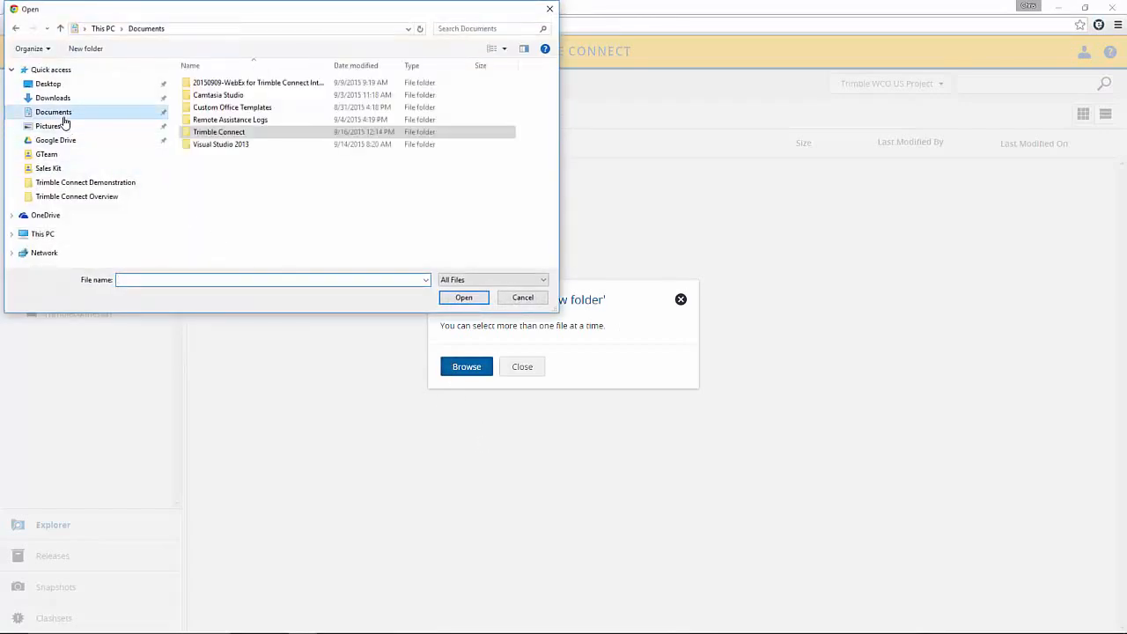
pyautogui.doubleClick(200, 133)
pyautogui.click(208, 118)
pyautogui.keyDown('ctrl'); pyautogui.click(270, 109); pyautogui.keyUp('ctrl')
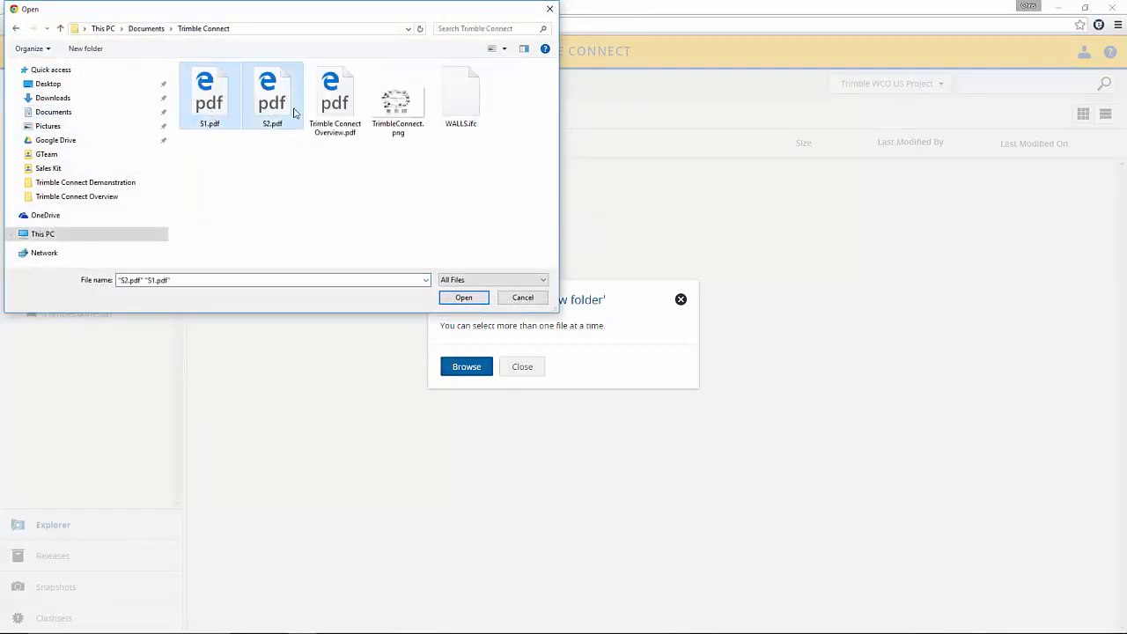
pyautogui.keyDown('ctrl'); pyautogui.click(334, 101); pyautogui.keyUp('ctrl')
pyautogui.keyDown('ctrl'); pyautogui.click(396, 104); pyautogui.keyUp('ctrl')
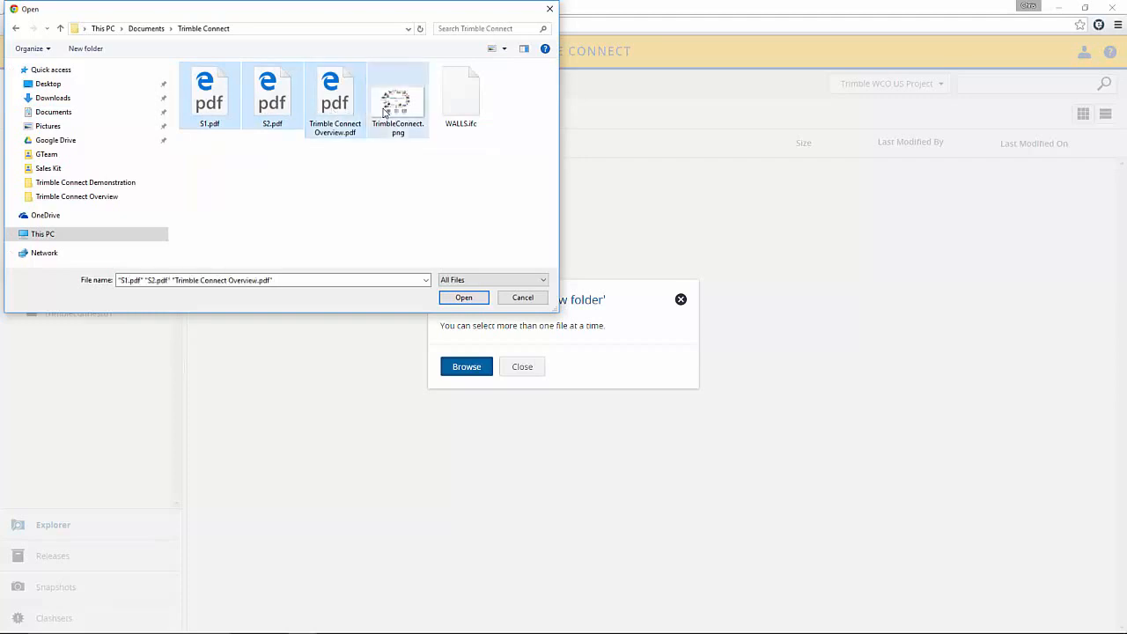
pyautogui.keyDown('ctrl'); pyautogui.click(463, 126); pyautogui.keyUp('ctrl')
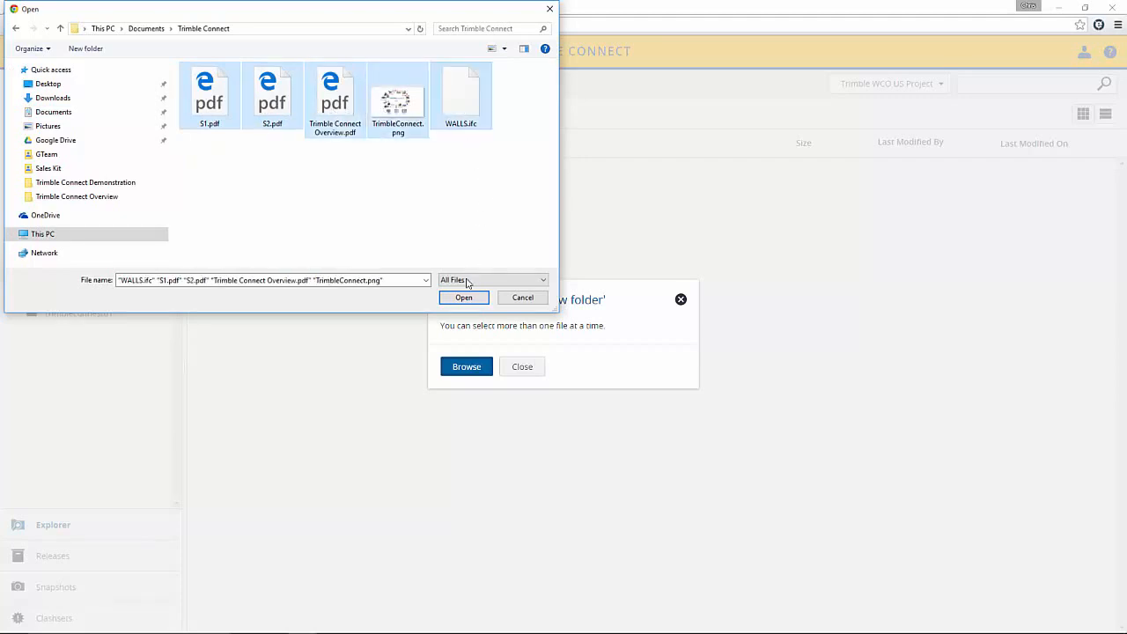
pyautogui.click(464, 298)
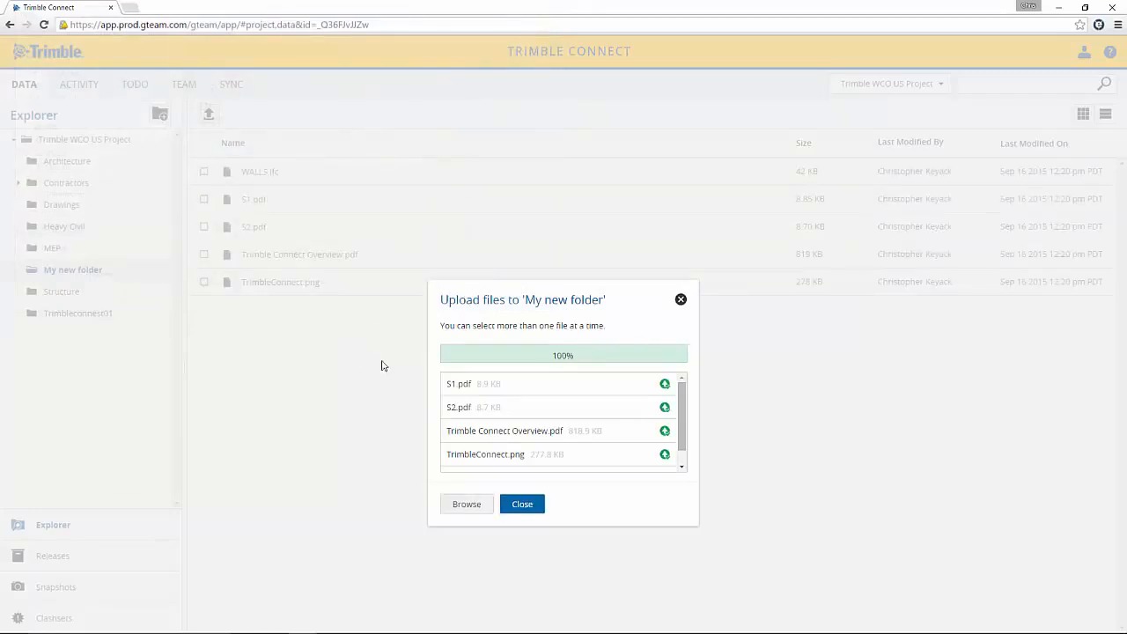
pyautogui.click(518, 504)
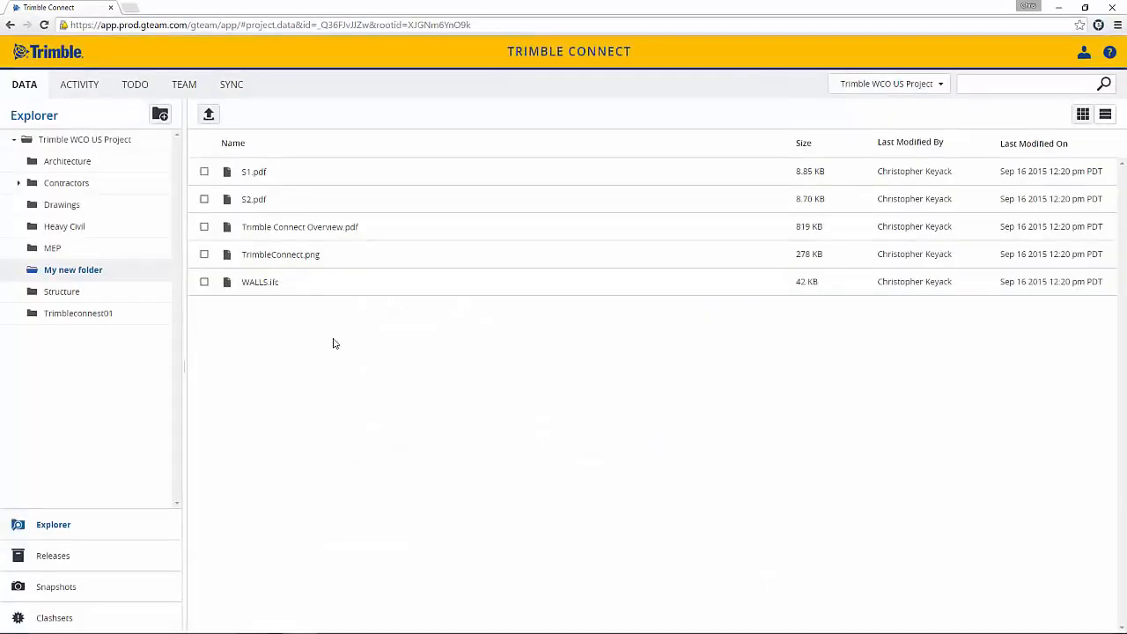
# - Switch to Trimble Connect Sync and review the excluded file type and communication preferences and the Trimble WCO US Project's advanced sync options
pyautogui.click(230, 85)
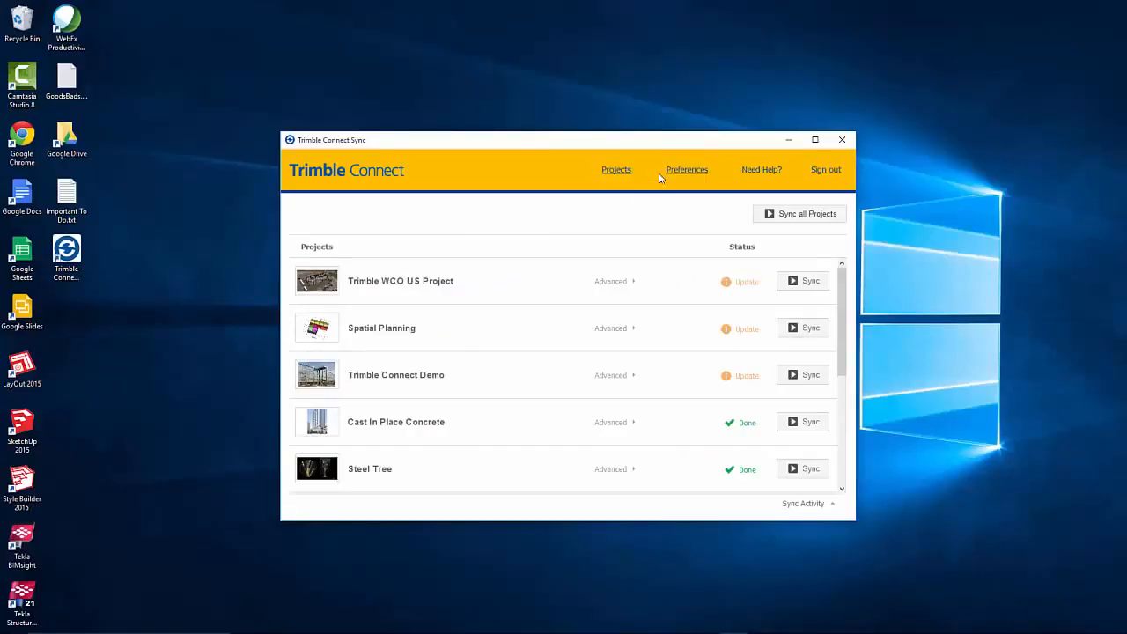
pyautogui.click(685, 172)
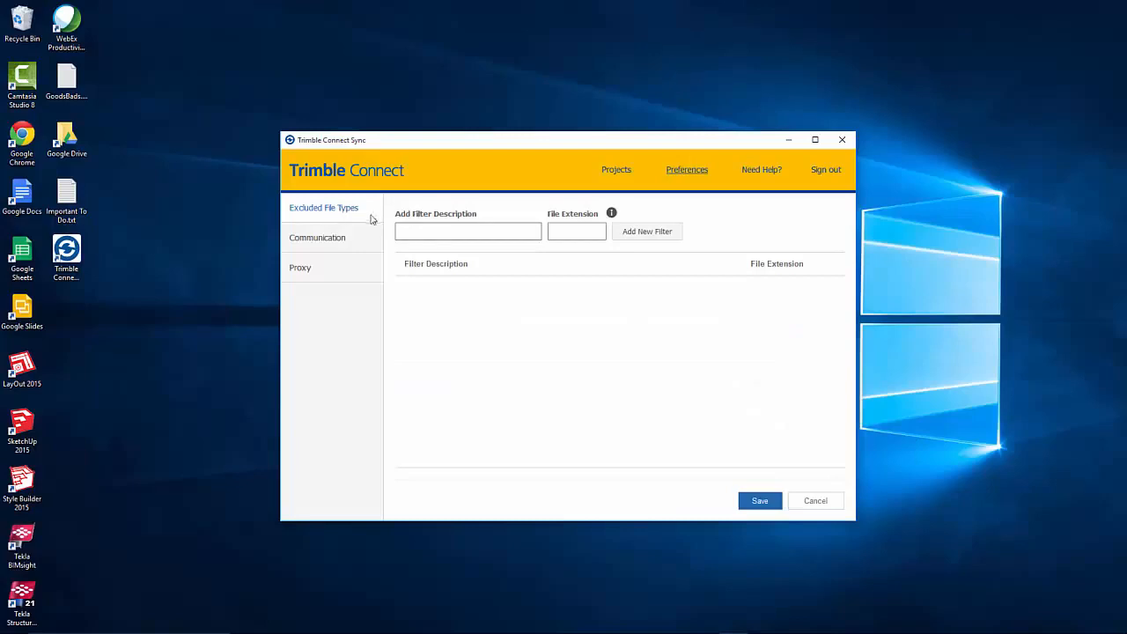
pyautogui.click(326, 242)
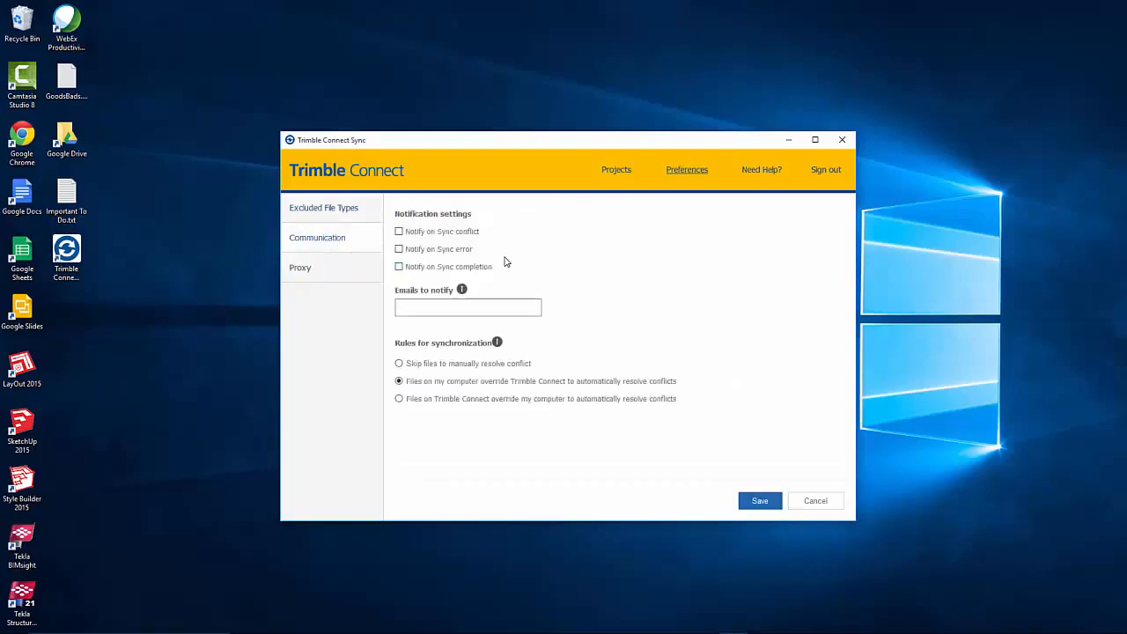
pyautogui.click(615, 174)
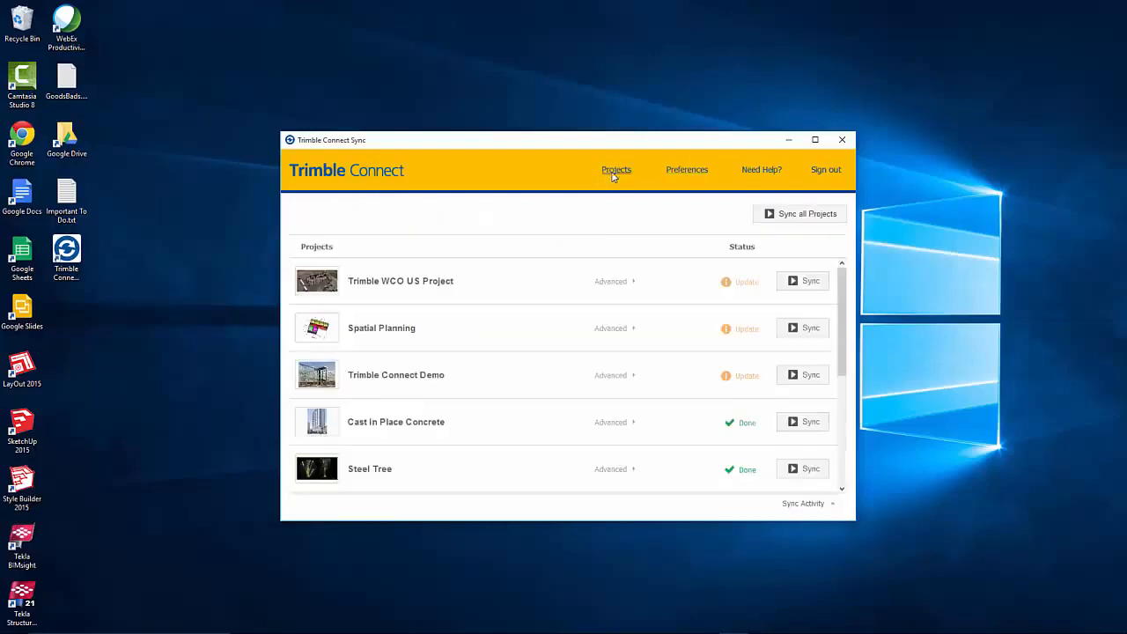
pyautogui.click(605, 282)
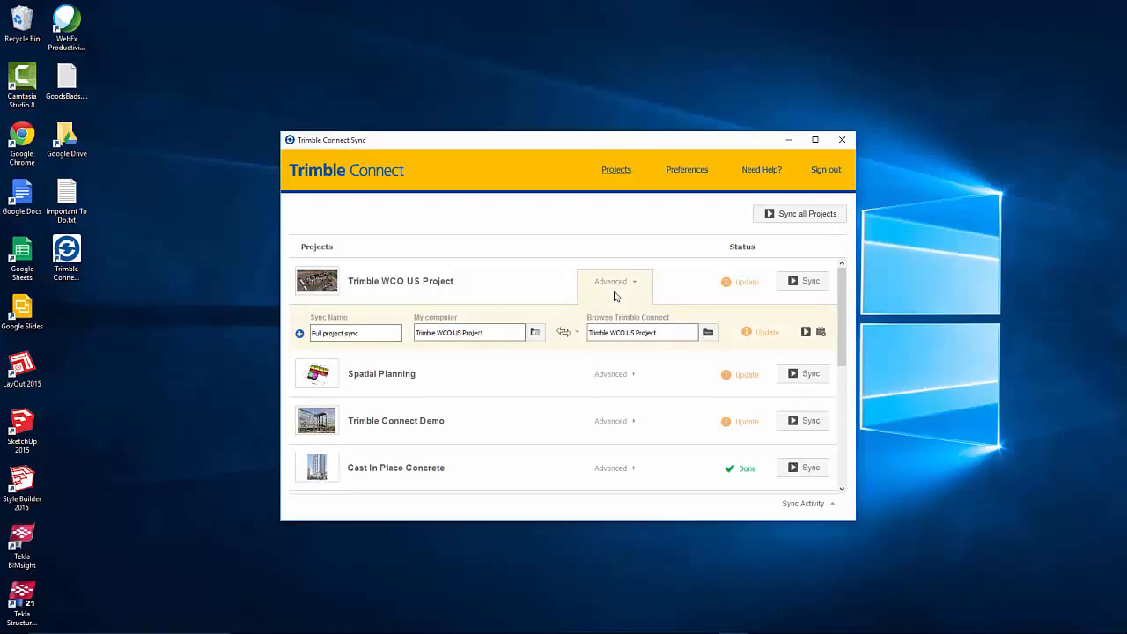
pyautogui.click(820, 333)
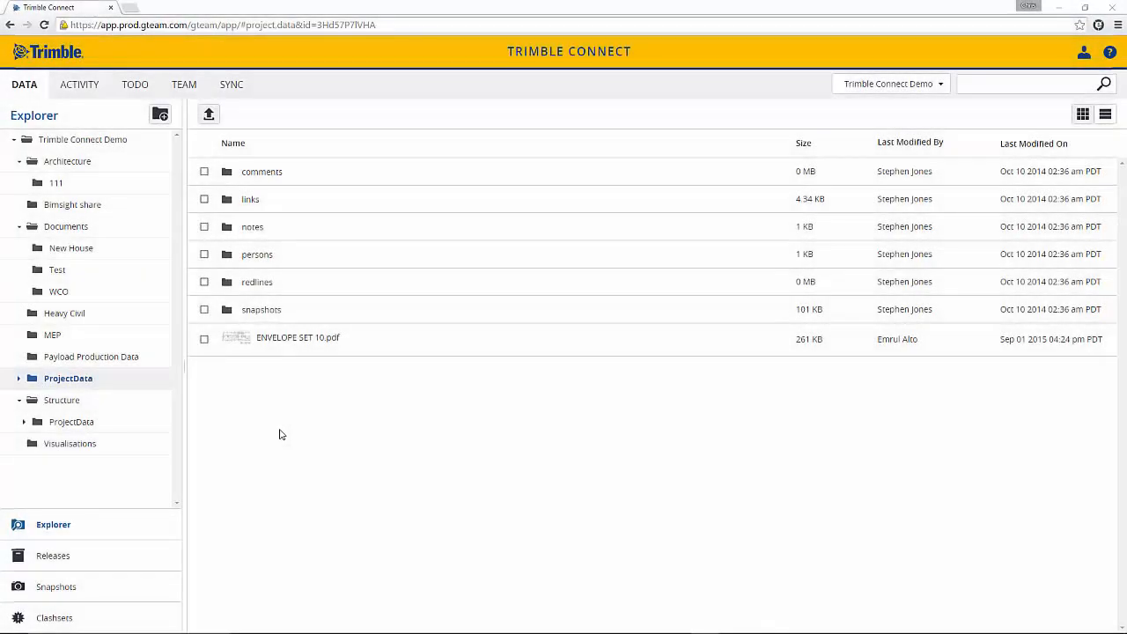
# - In the web app's Trimble Connect Demo project, view ENVELOPE SET 10.pdf from ProjectData at a closer zoom and show its comments
pyautogui.click(204, 339)
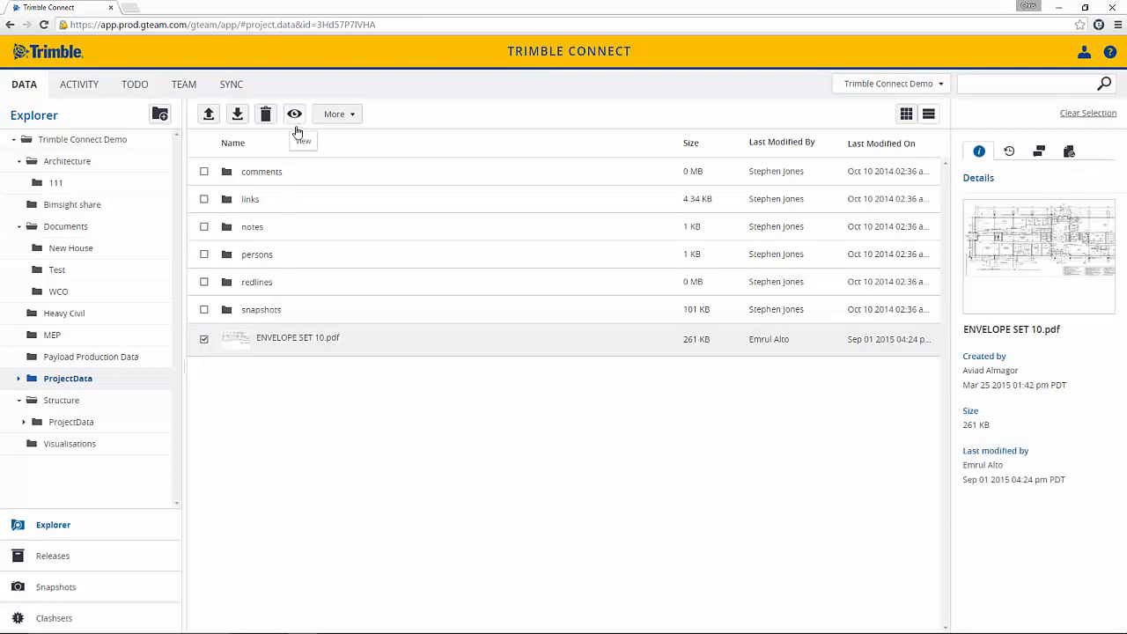
pyautogui.click(297, 338)
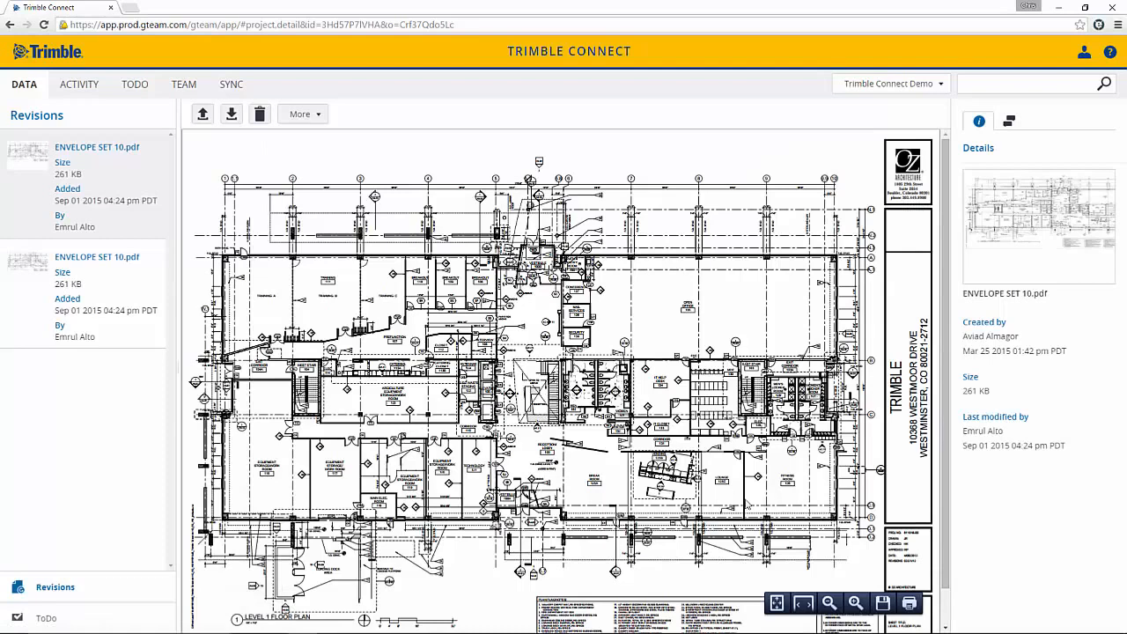
pyautogui.click(855, 603)
pyautogui.click(855, 603)
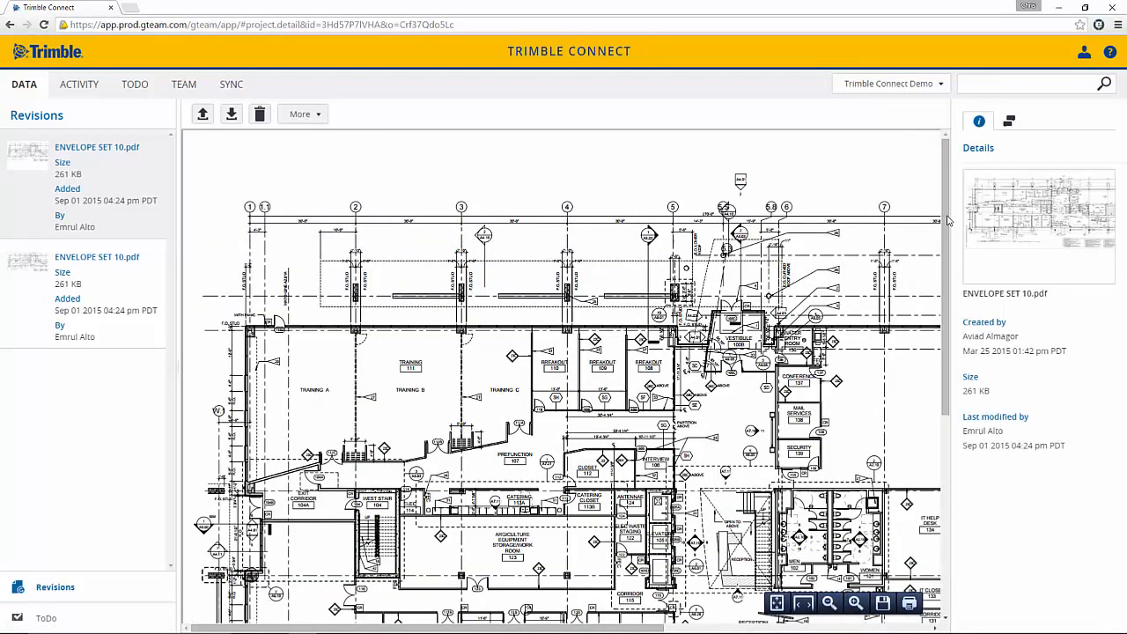
pyautogui.click(1010, 123)
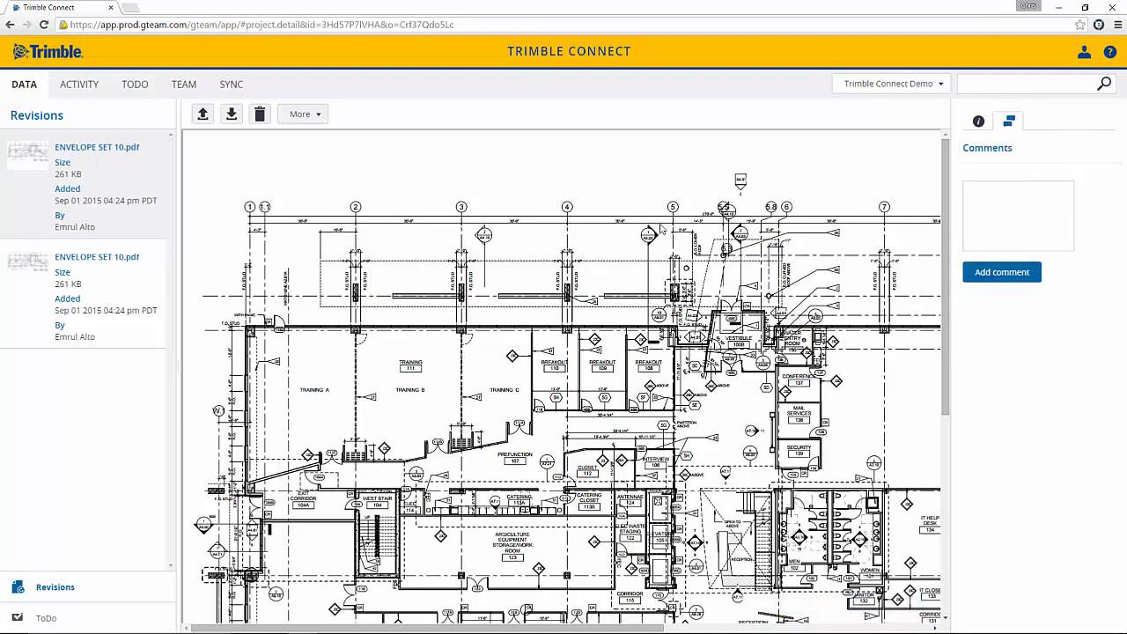
# - Look at the other revision of ENVELOPE SET 10.pdf, its ToDos and its checkout and checkin options, and return to the project data
pyautogui.click(67, 311)
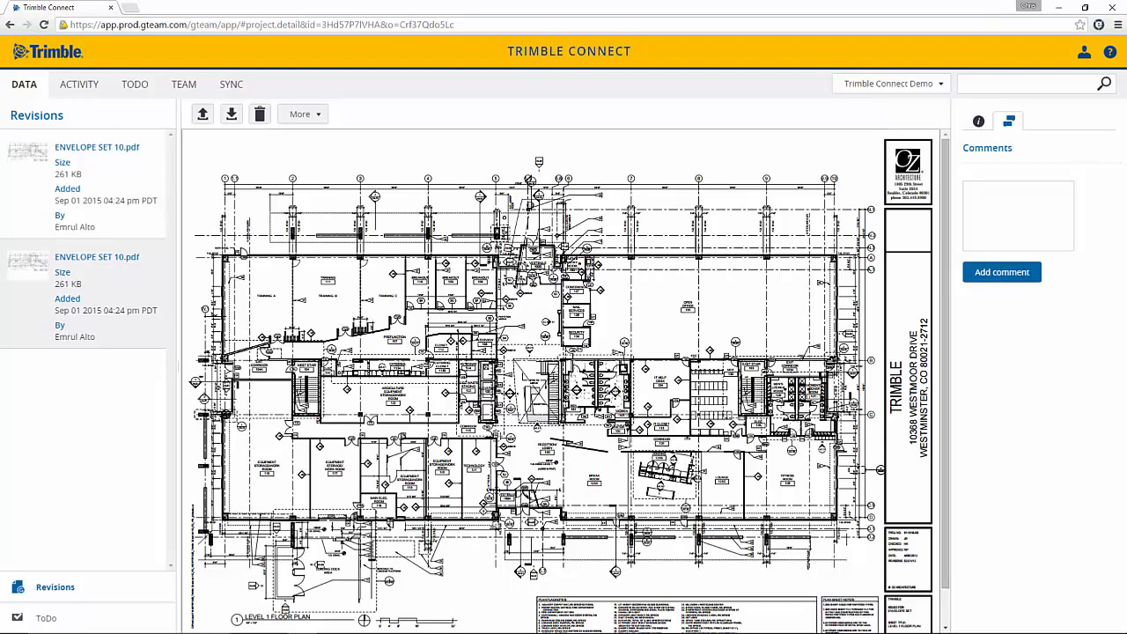
pyautogui.click(112, 621)
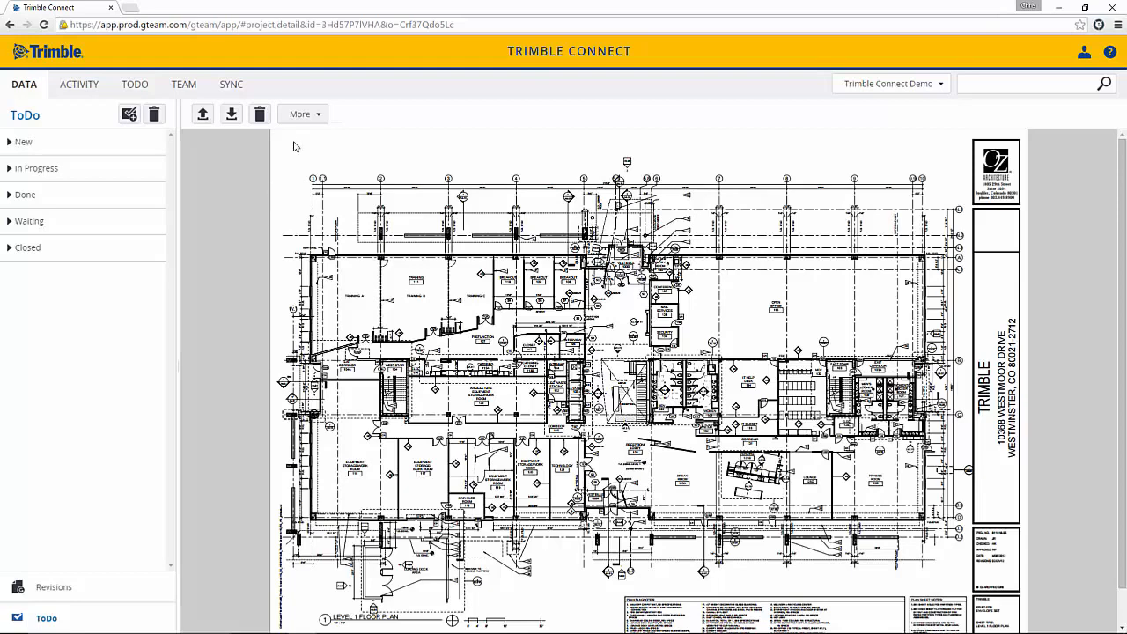
pyautogui.click(297, 114)
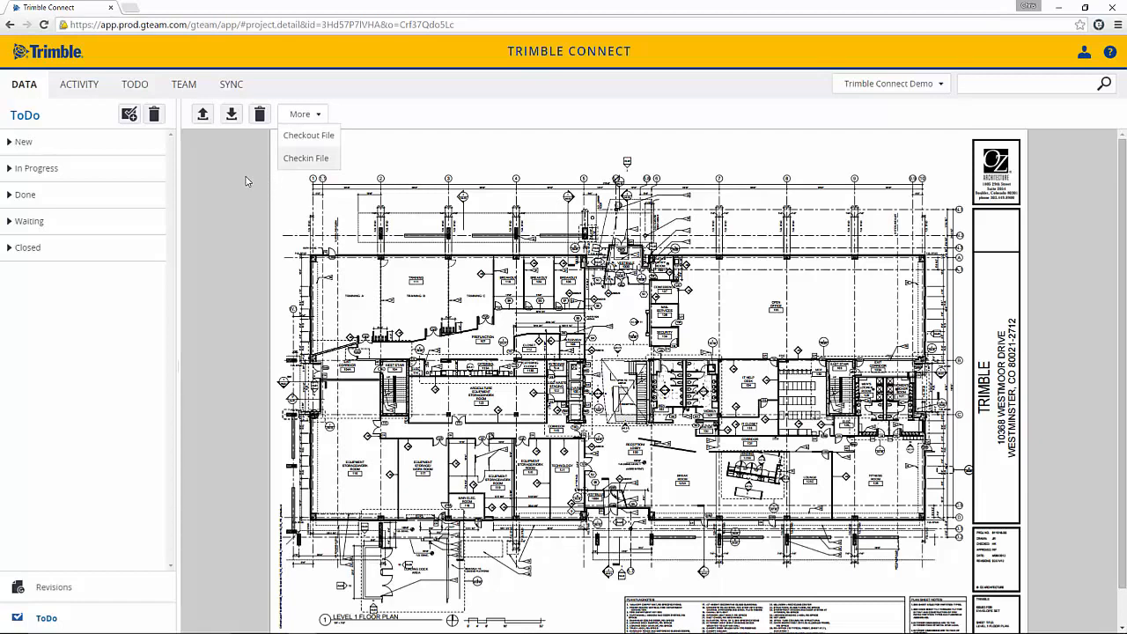
pyautogui.click(376, 120)
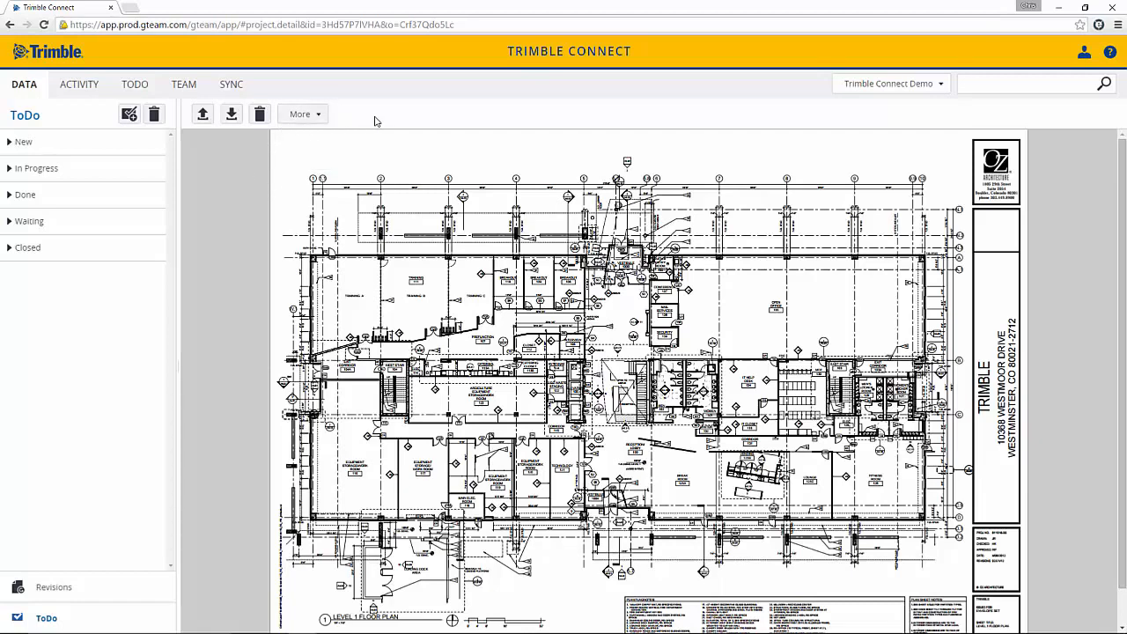
pyautogui.click(27, 86)
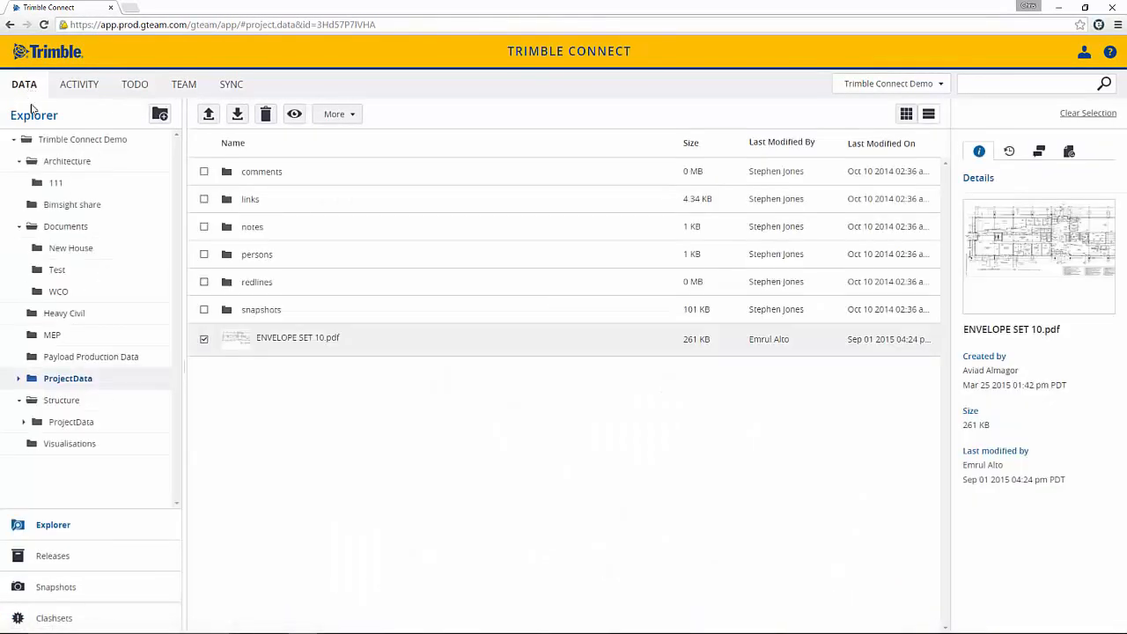
# - Review the project's open, sent and received releases, including the files and details of City Submittal 1
pyautogui.click(53, 556)
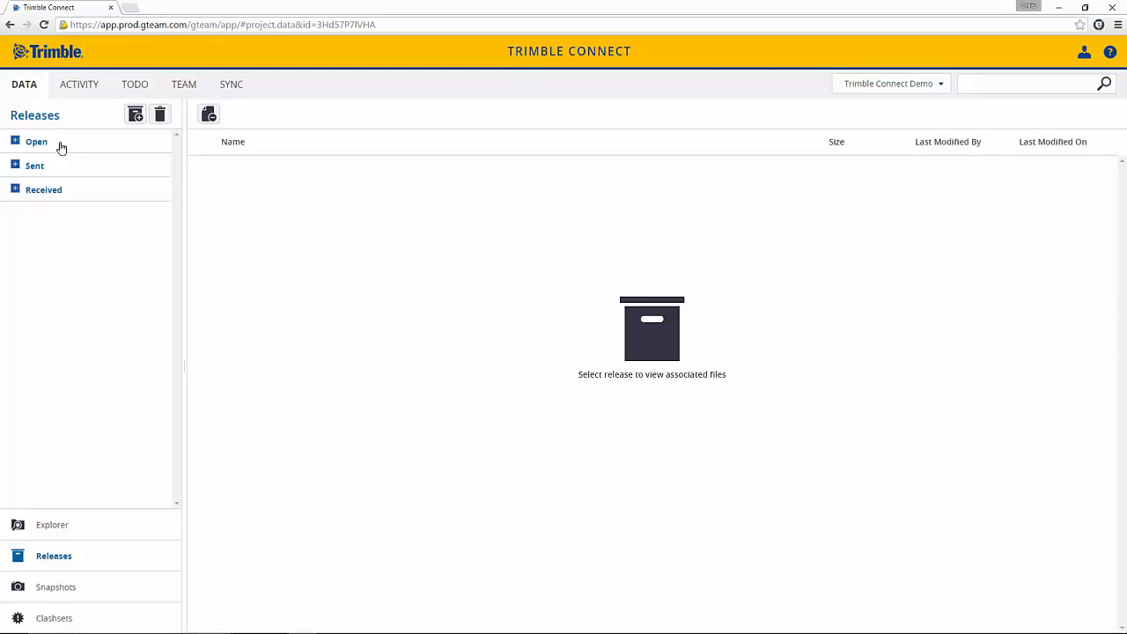
pyautogui.click(15, 143)
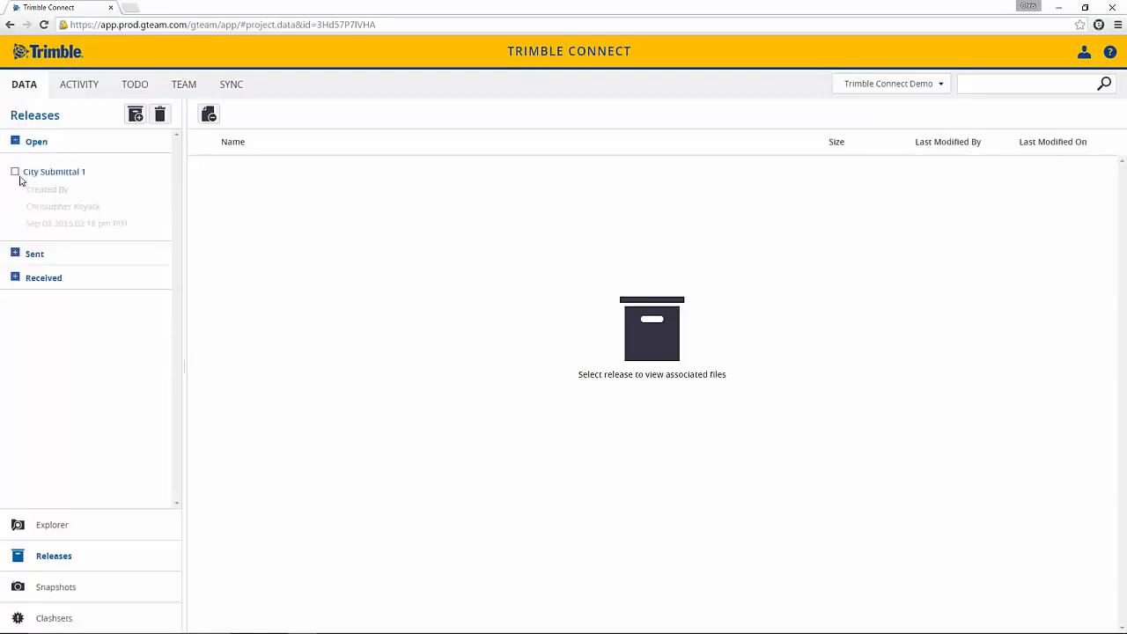
pyautogui.click(15, 172)
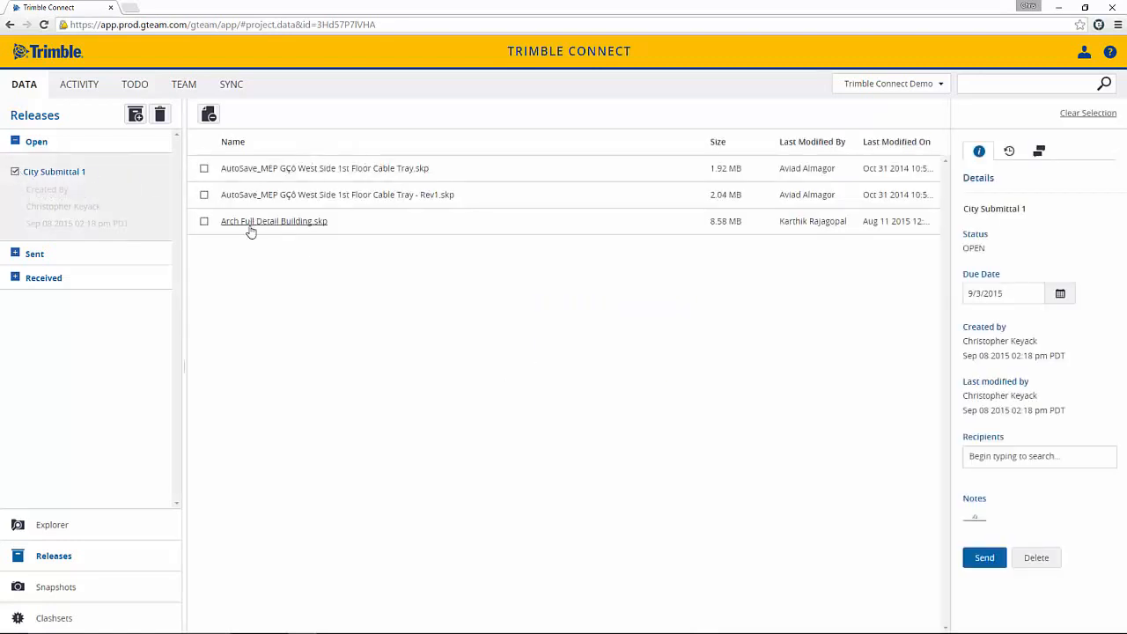
pyautogui.click(15, 254)
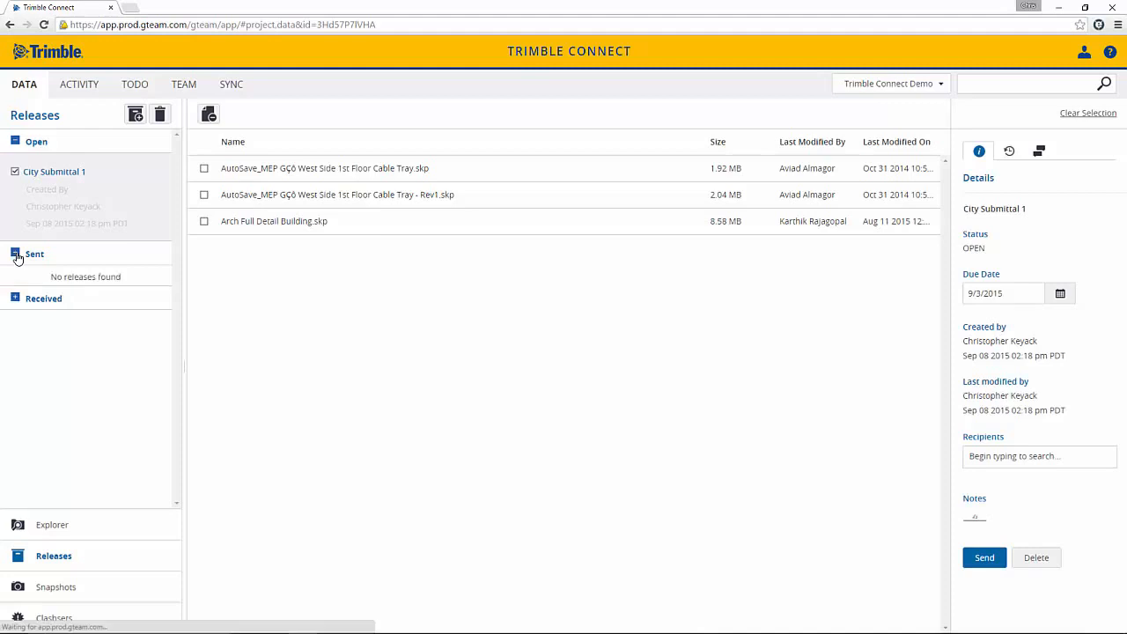
pyautogui.click(16, 299)
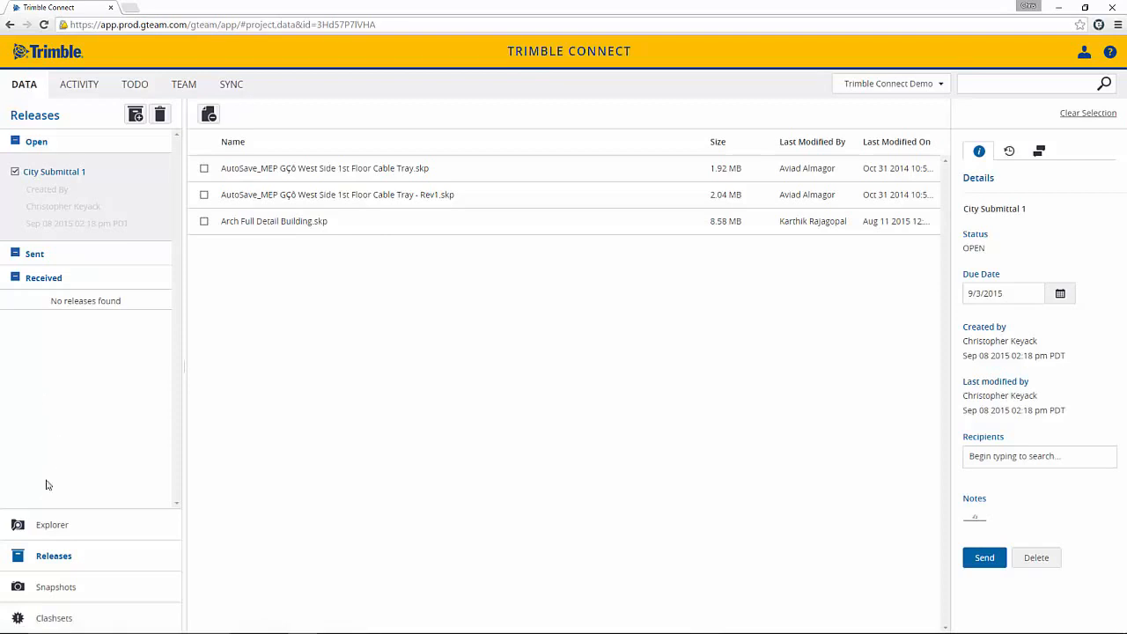
# - Add ENVELOPE SET 10.pdf from the ProjectData folder to the City Submittal 1 release
pyautogui.click(53, 526)
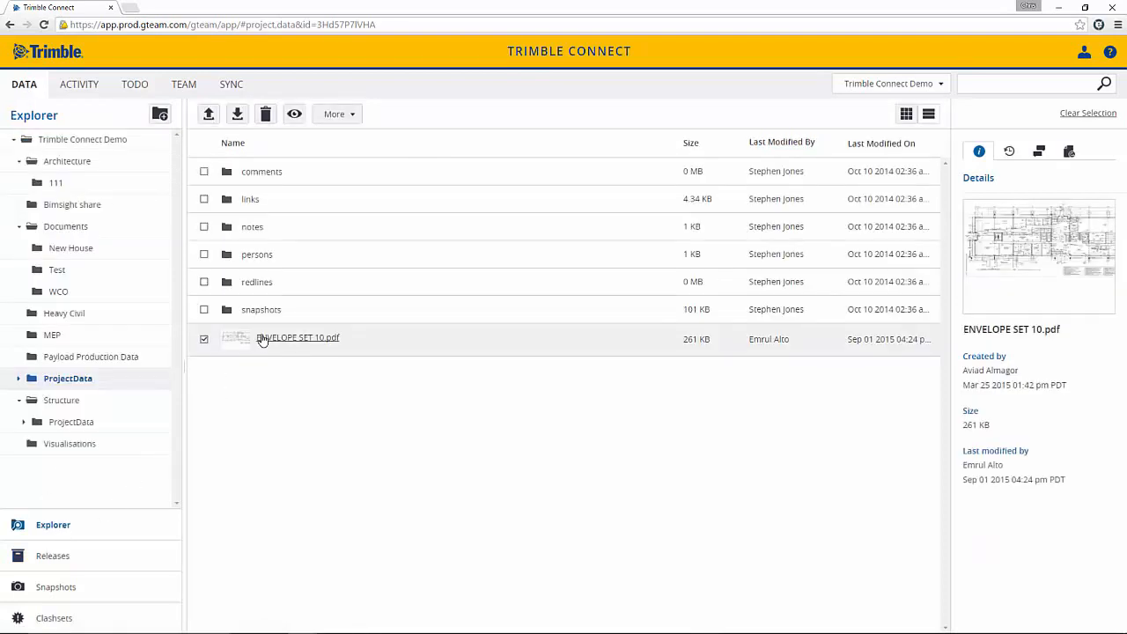
pyautogui.click(332, 114)
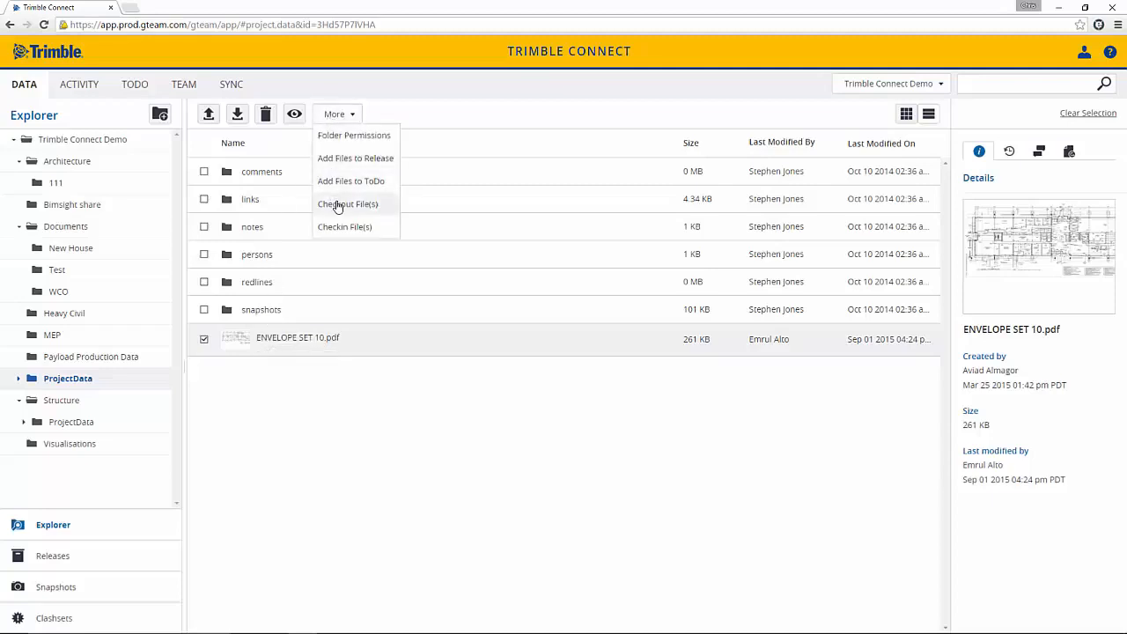
pyautogui.click(353, 166)
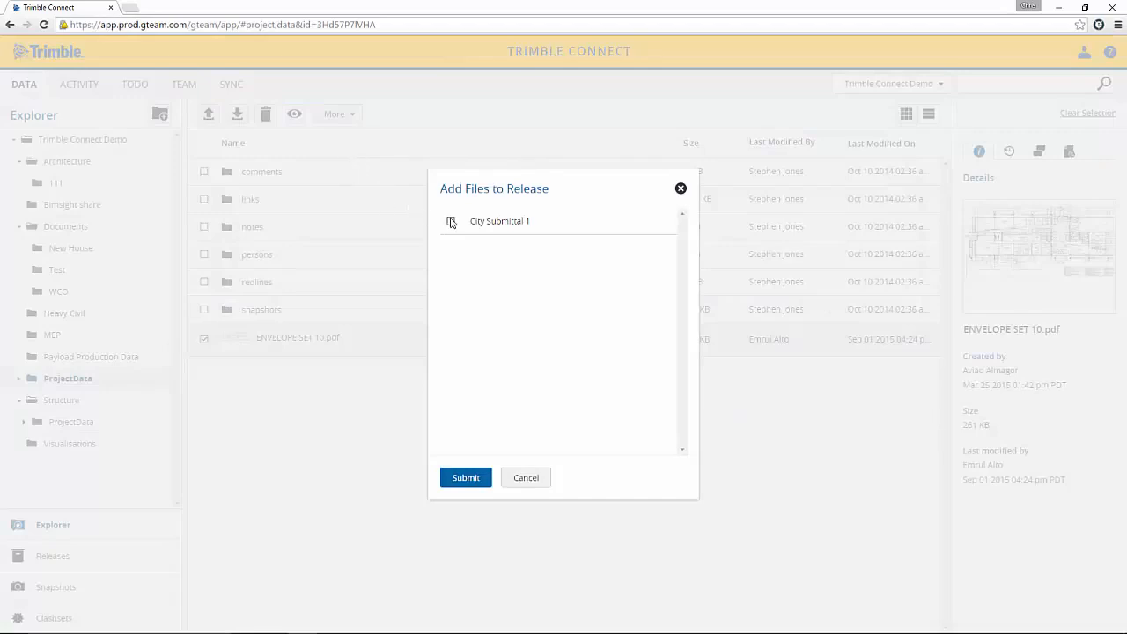
pyautogui.click(451, 222)
pyautogui.click(459, 479)
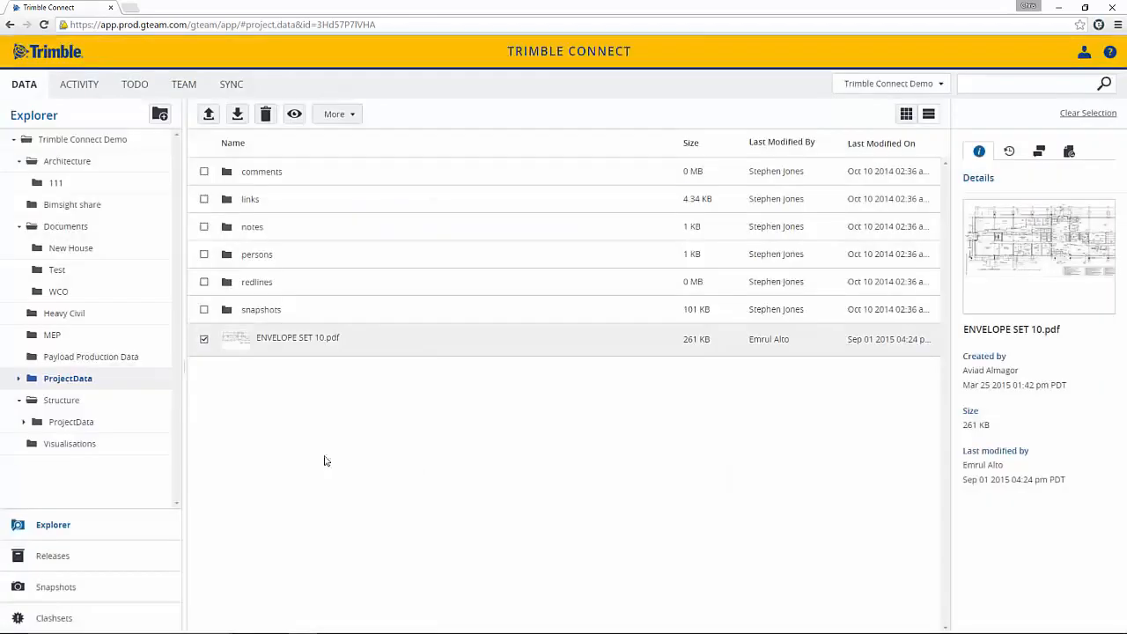
# - Check the file list and details of the City Submittal 1 release for the added PDF
pyautogui.click(77, 555)
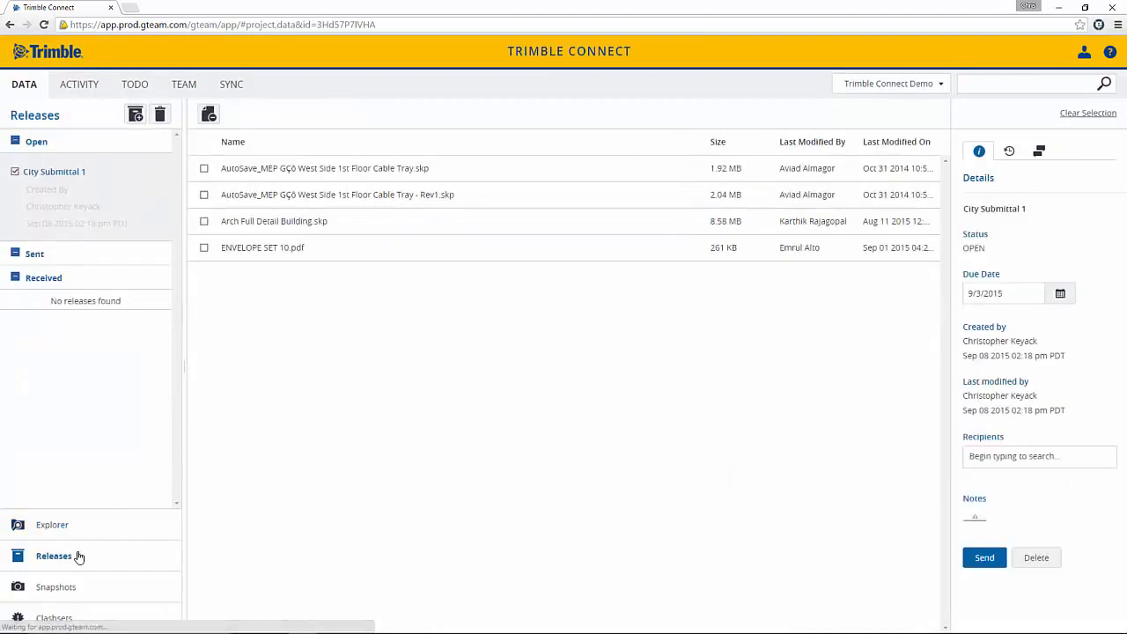
pyautogui.click(61, 174)
pyautogui.click(61, 176)
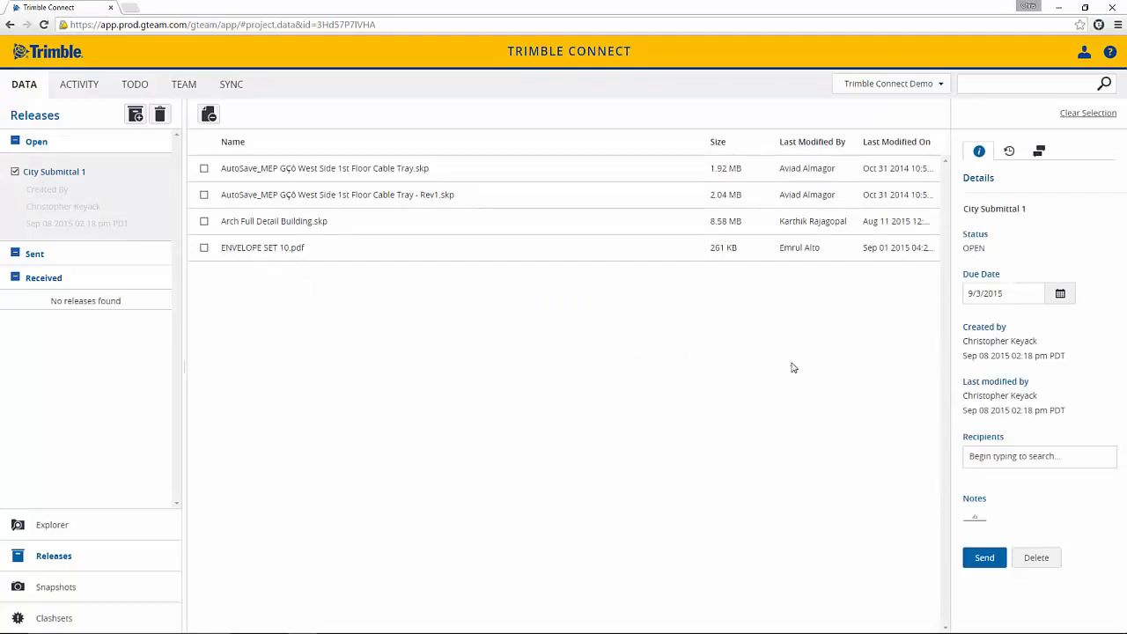
# - Add a team member as a recipient of the City Submittal 1 release and save the change
pyautogui.click(995, 456)
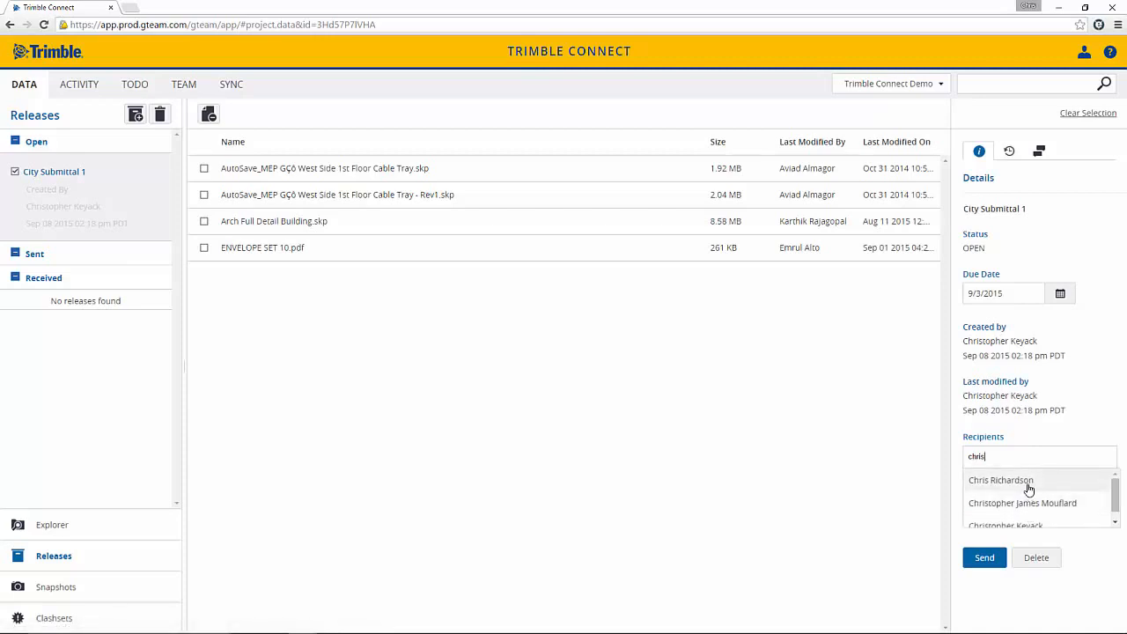
pyautogui.click(1001, 480)
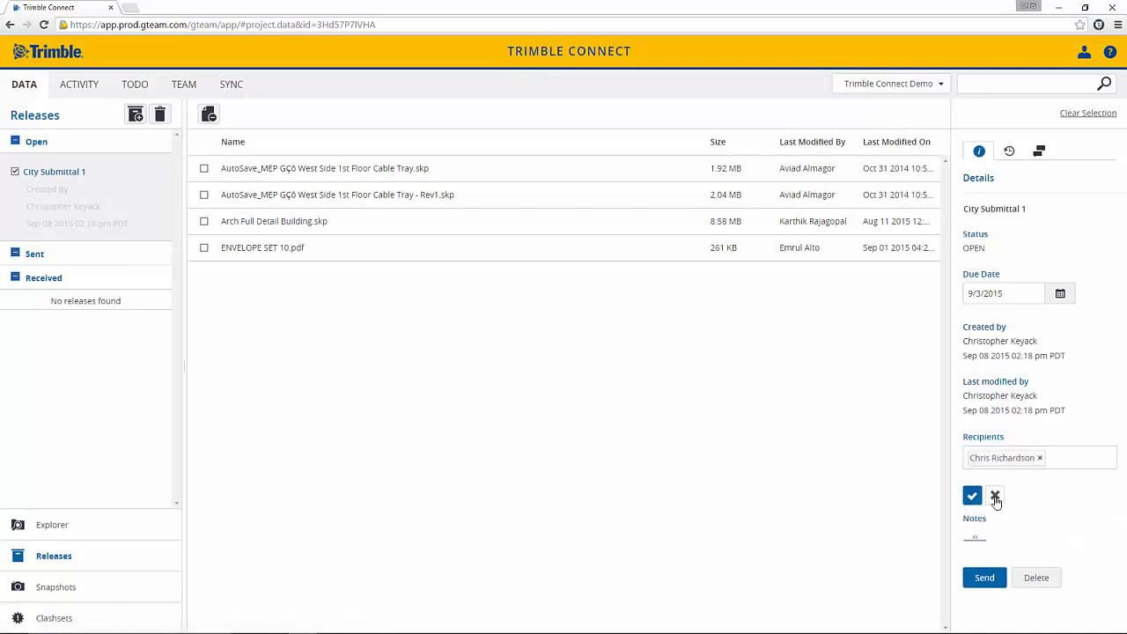
pyautogui.click(972, 496)
# - Look at the notes field and send option of the City Submittal 1 release, and collapse the list of sent releases
pyautogui.click(982, 516)
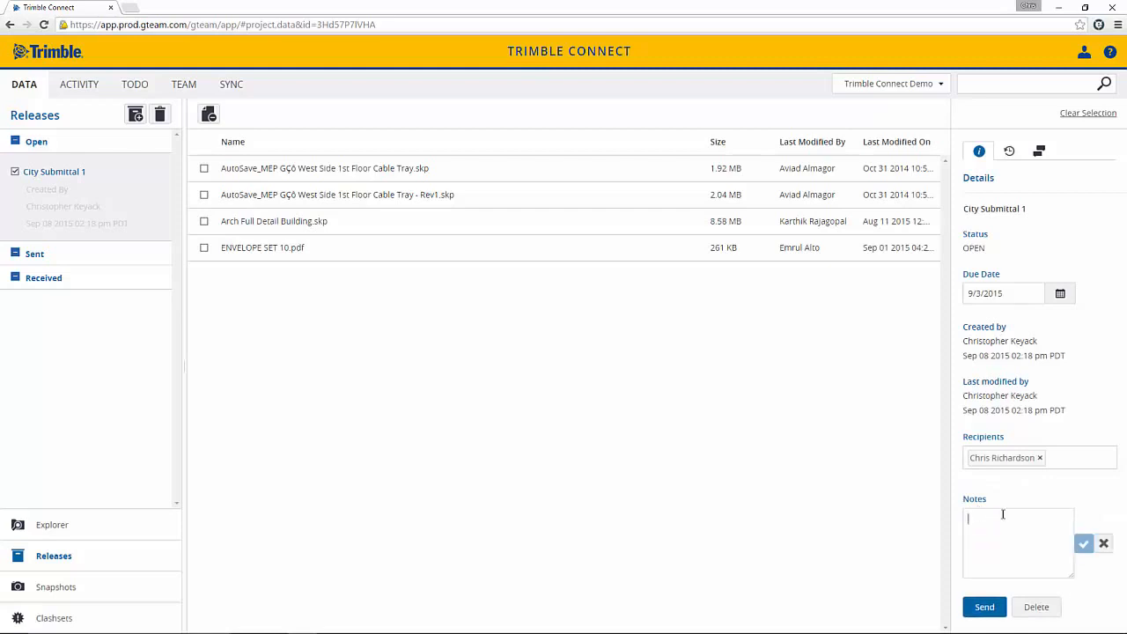
pyautogui.click(985, 608)
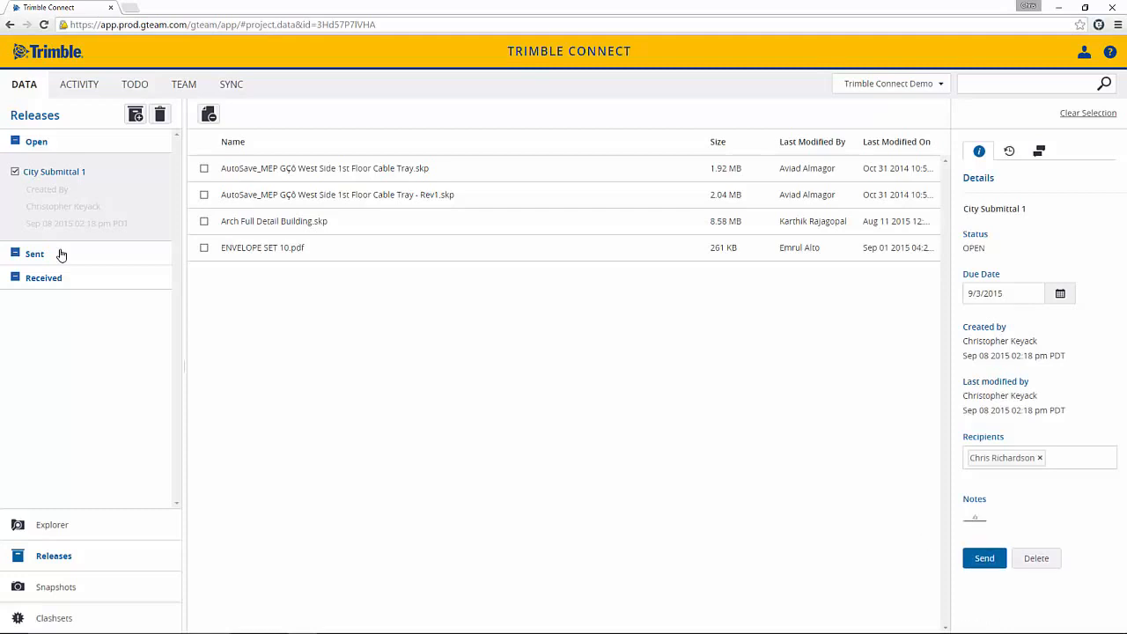
pyautogui.click(18, 254)
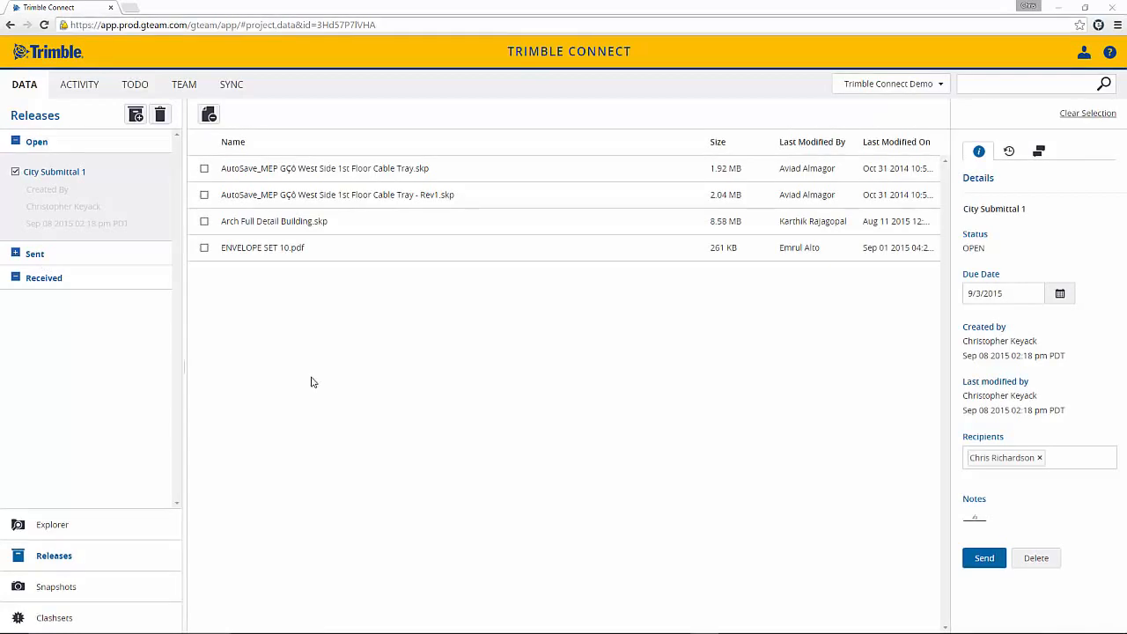
# - View Arch Full Detail Building.skp from Architecture, Finished Deisgn - TNCO Facility.skp from Heavy Civil and Structural frame.ifc from Structure together in the 3D viewer
pyautogui.click(71, 531)
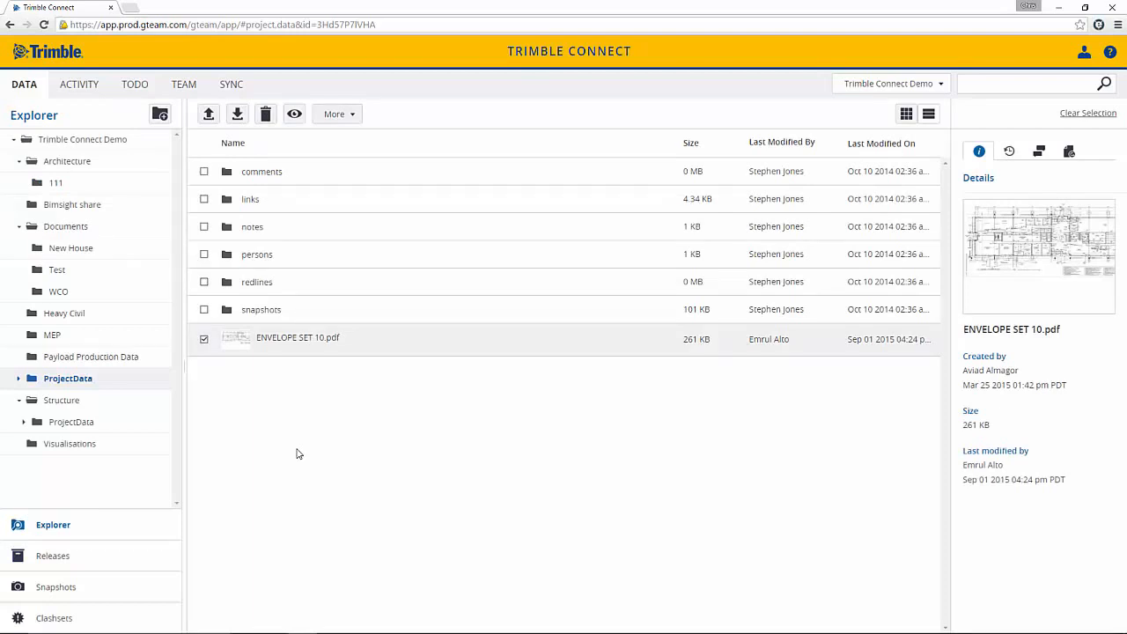
pyautogui.click(74, 165)
pyautogui.click(203, 201)
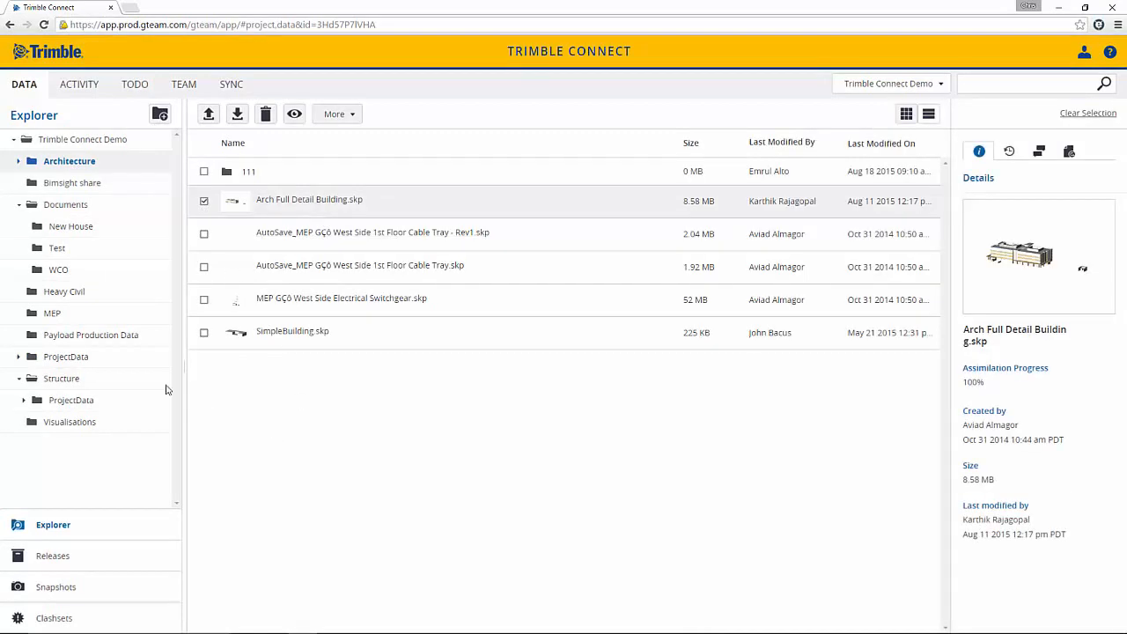
pyautogui.click(55, 292)
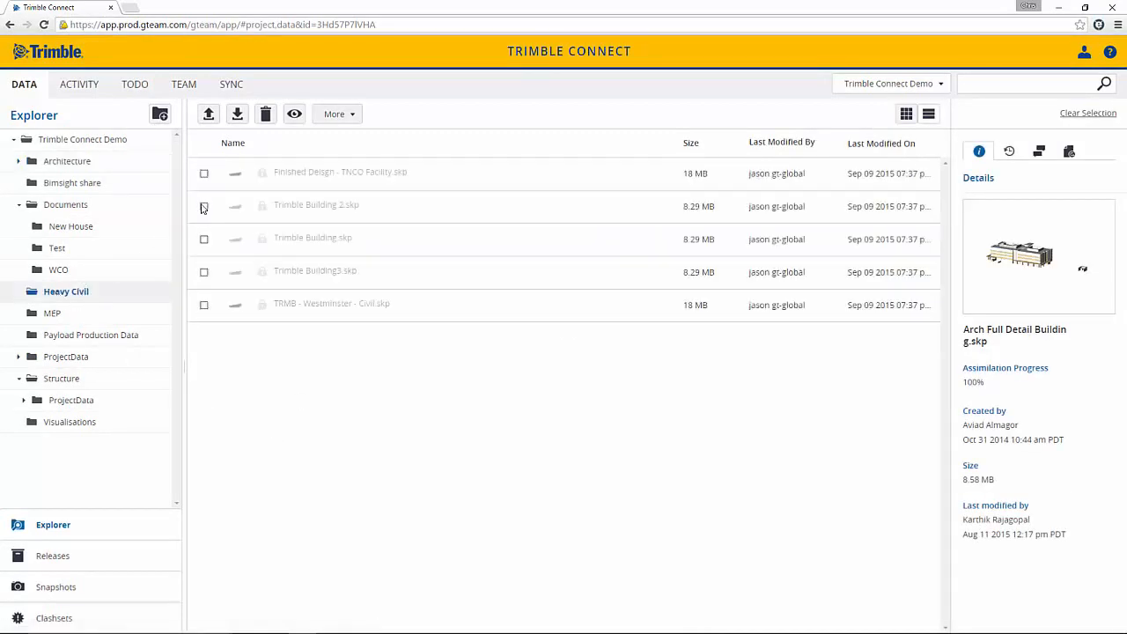
pyautogui.click(203, 173)
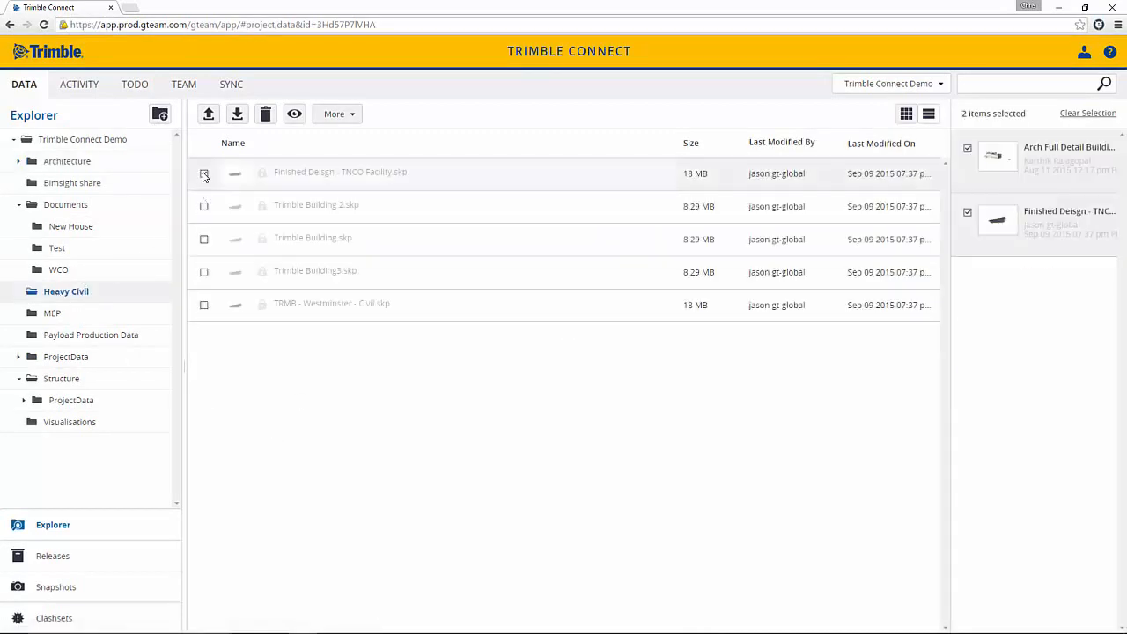
pyautogui.click(67, 378)
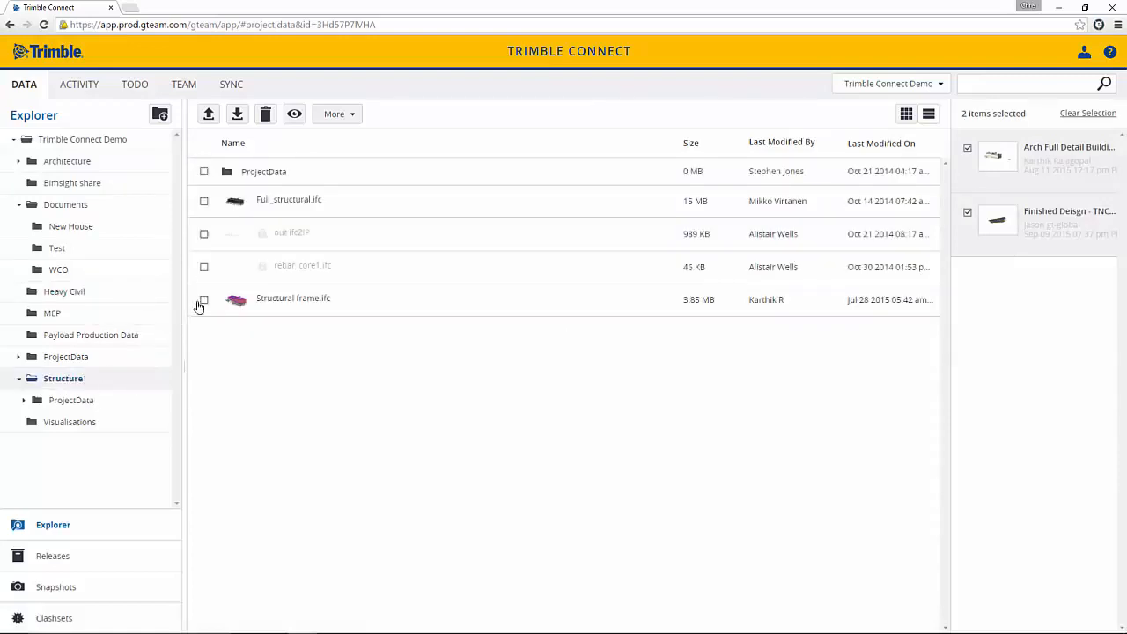
pyautogui.click(204, 300)
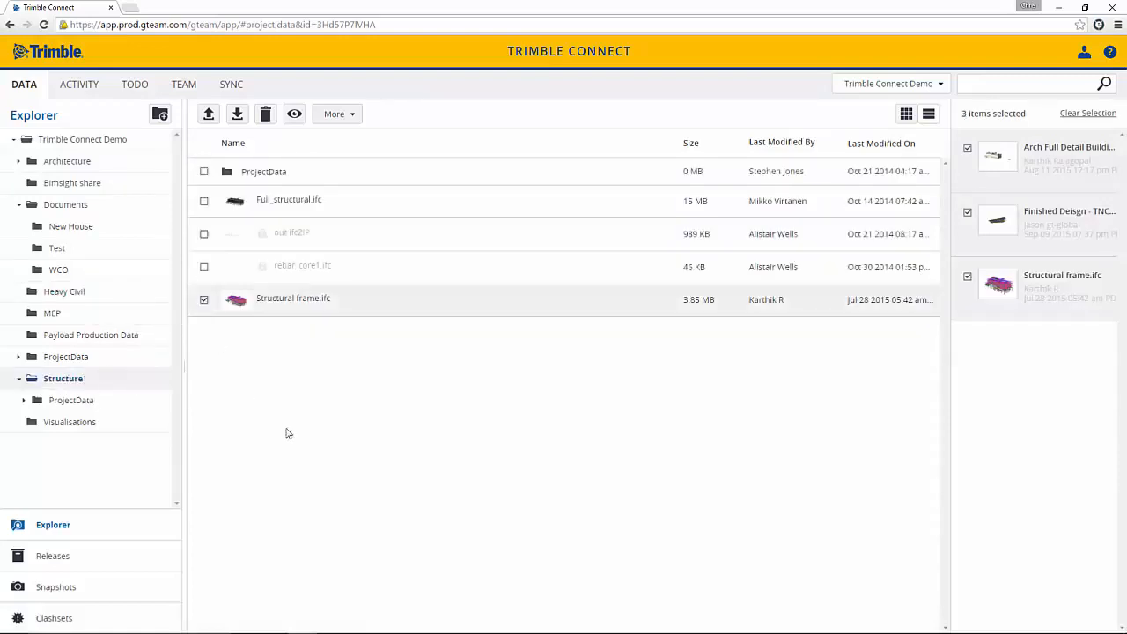
pyautogui.click(295, 113)
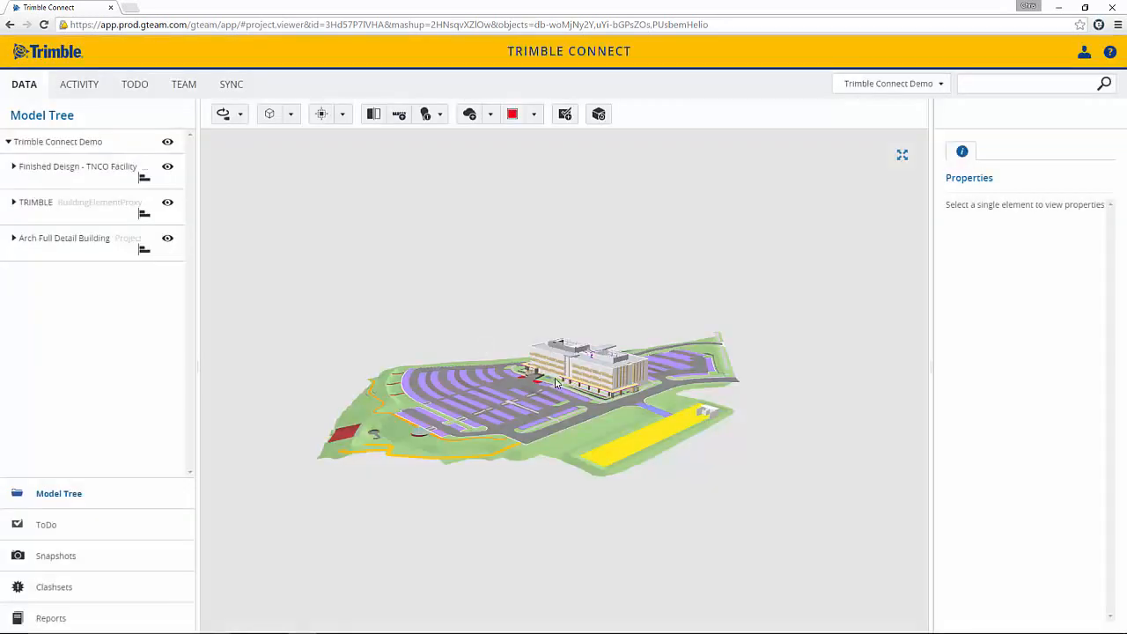
# - Examine the combined site and building model up close, trying the viewer's different navigation modes to move around it
pyautogui.scroll(5, 555, 364)
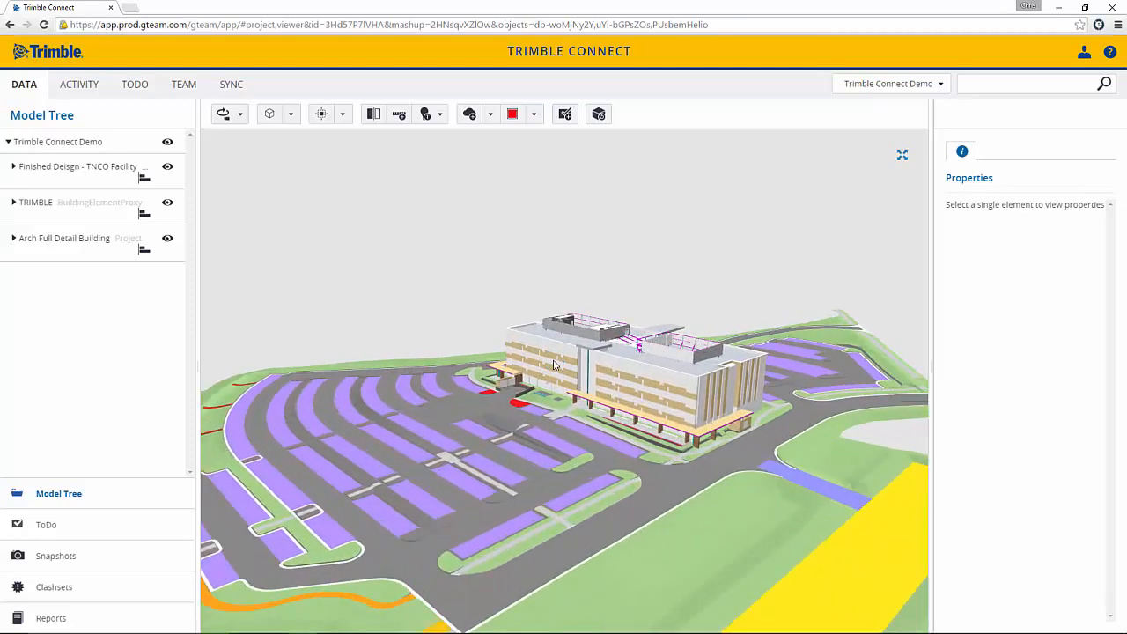
pyautogui.scroll(3, 555, 364)
pyautogui.scroll(-3, 551, 361)
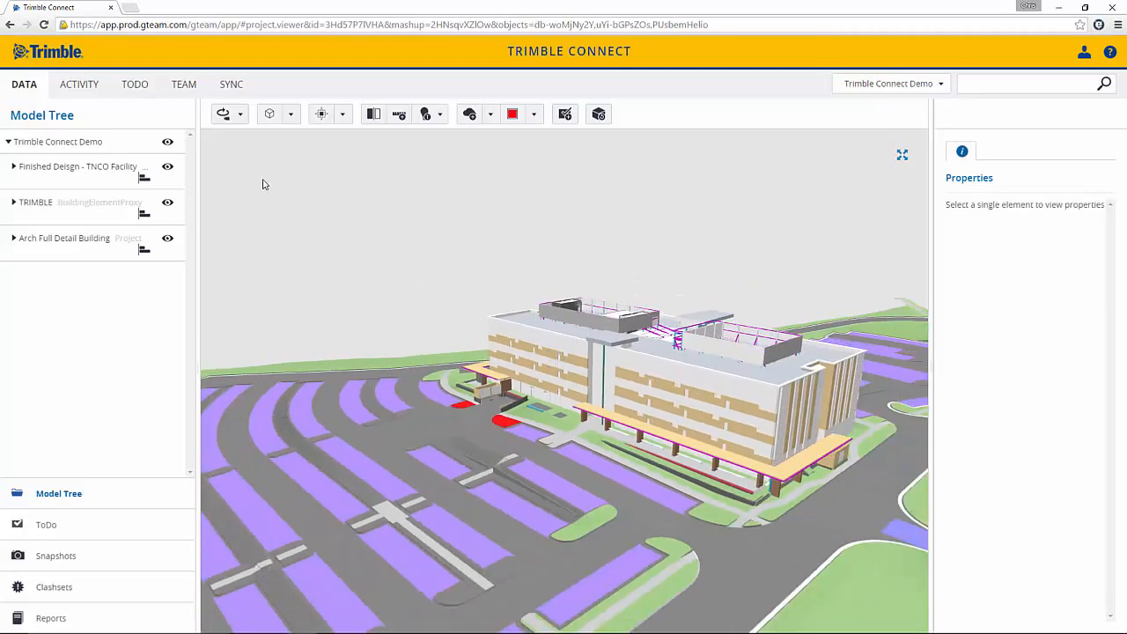
pyautogui.click(225, 117)
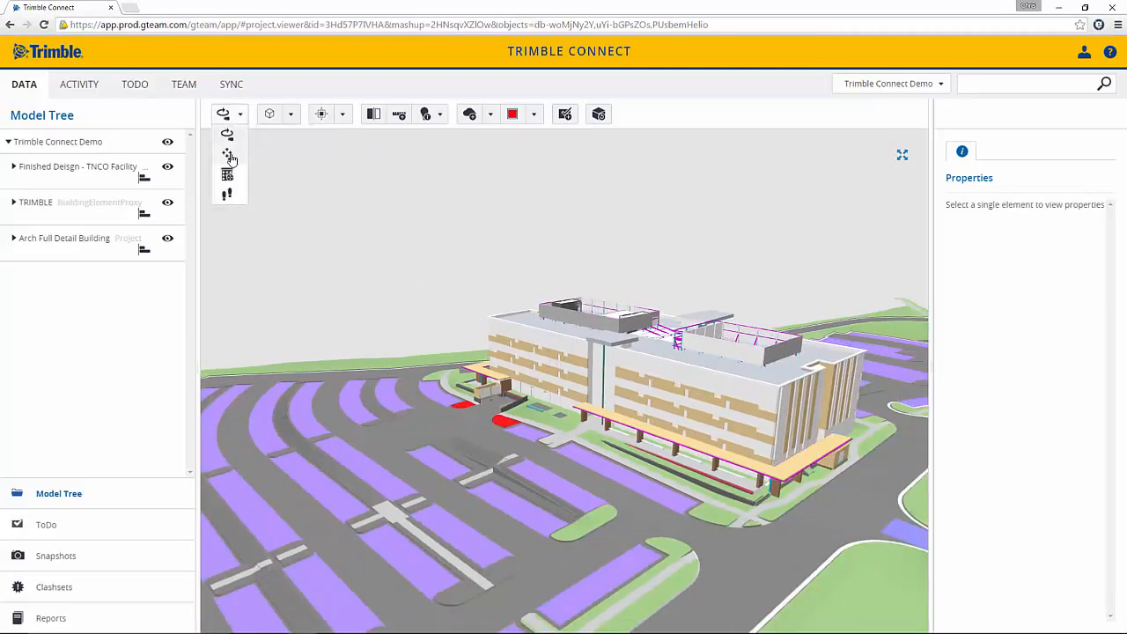
pyautogui.click(227, 155)
pyautogui.moveTo(599, 269); pyautogui.dragTo(531, 272)
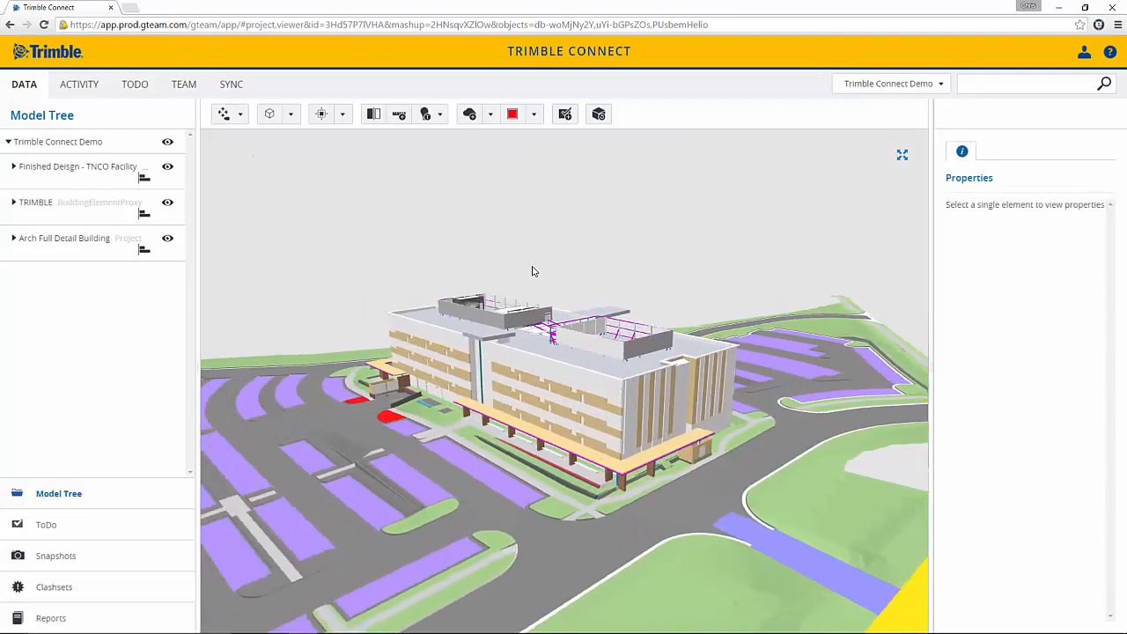
pyautogui.click(225, 115)
pyautogui.click(227, 137)
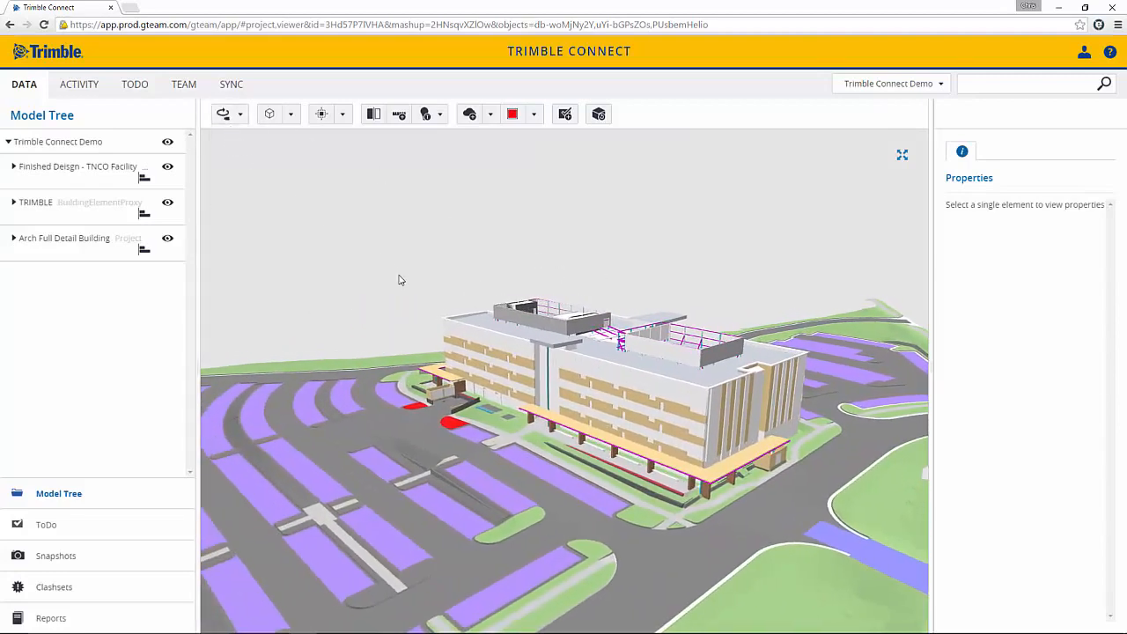
pyautogui.moveTo(425, 335)
pyautogui.mouseDown()
pyautogui.moveTo(463, 343)
pyautogui.moveTo(327, 396)
pyautogui.moveTo(384, 400)
pyautogui.mouseUp()
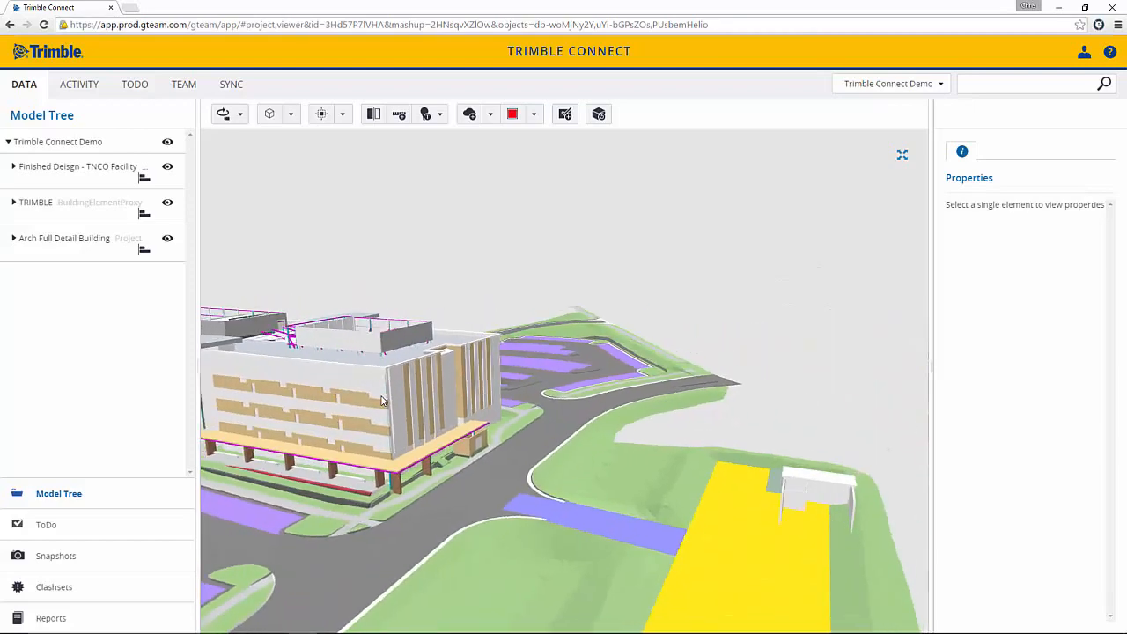
pyautogui.click(239, 116)
pyautogui.click(233, 154)
pyautogui.moveTo(264, 308); pyautogui.dragTo(533, 323)
# - Select a wall panel on the building facade, fit the view to it and inspect its identity and quantity properties
pyautogui.click(504, 377)
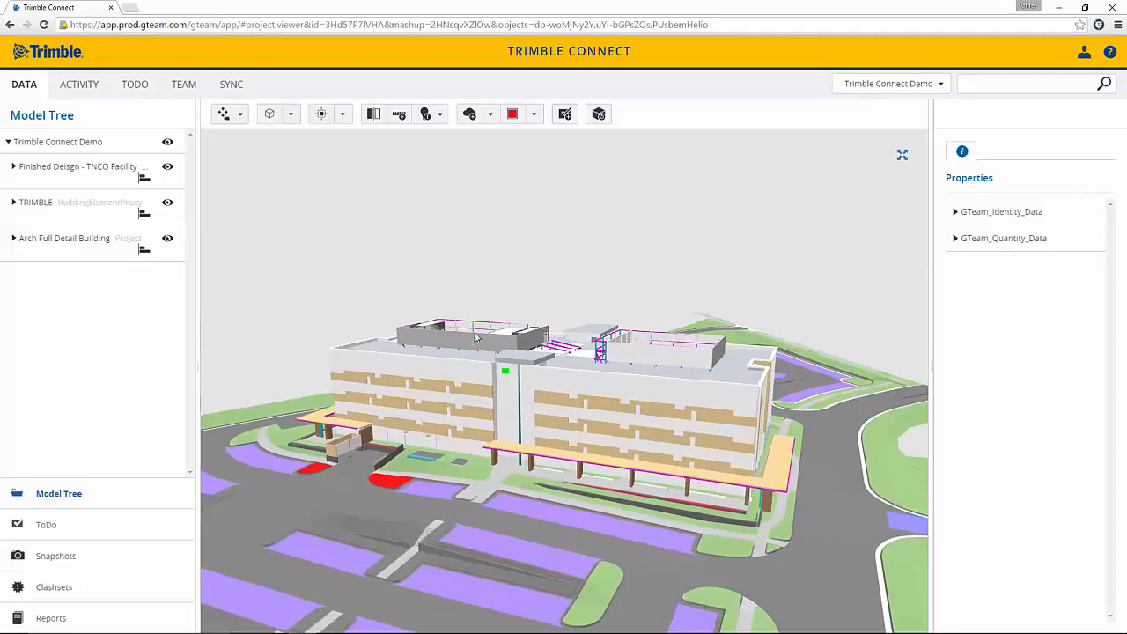
pyautogui.click(321, 114)
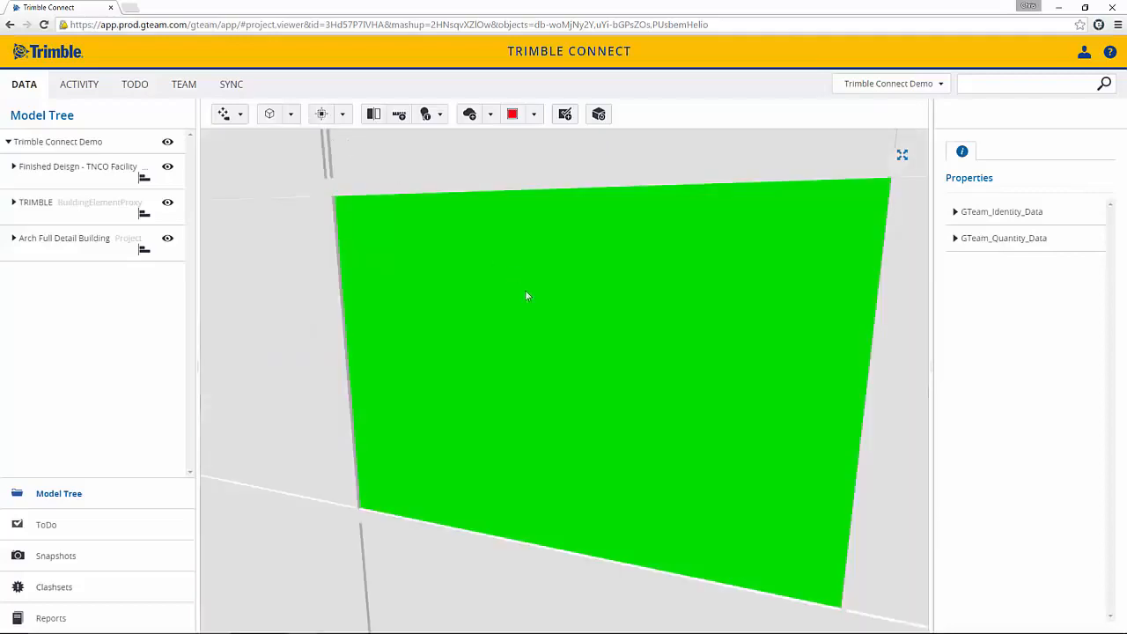
pyautogui.scroll(-3, 528, 293)
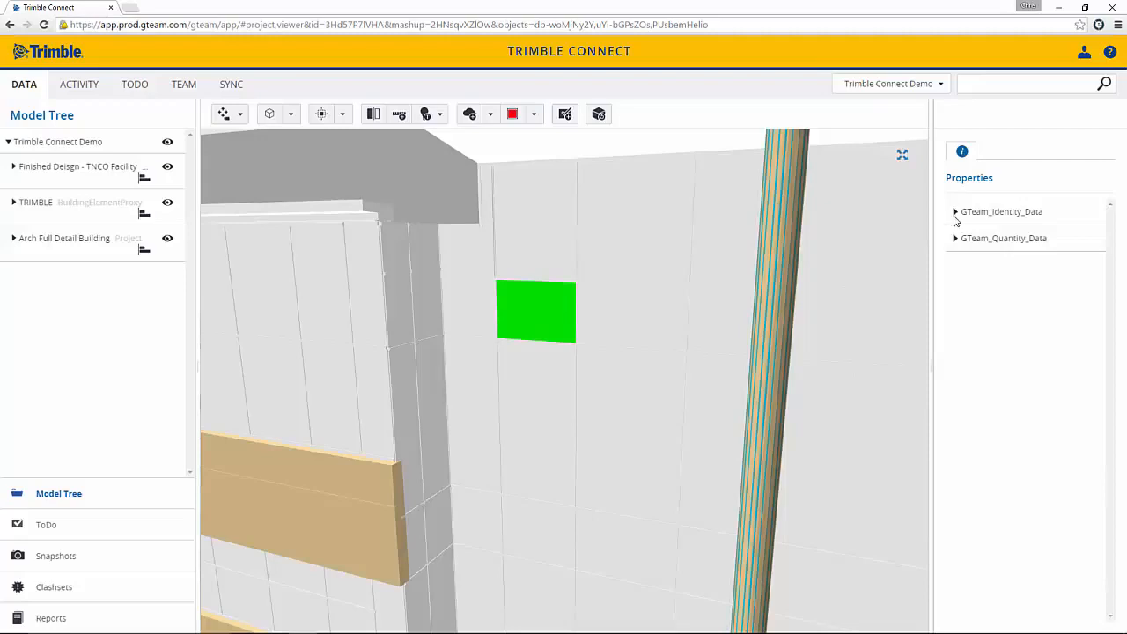
pyautogui.click(956, 212)
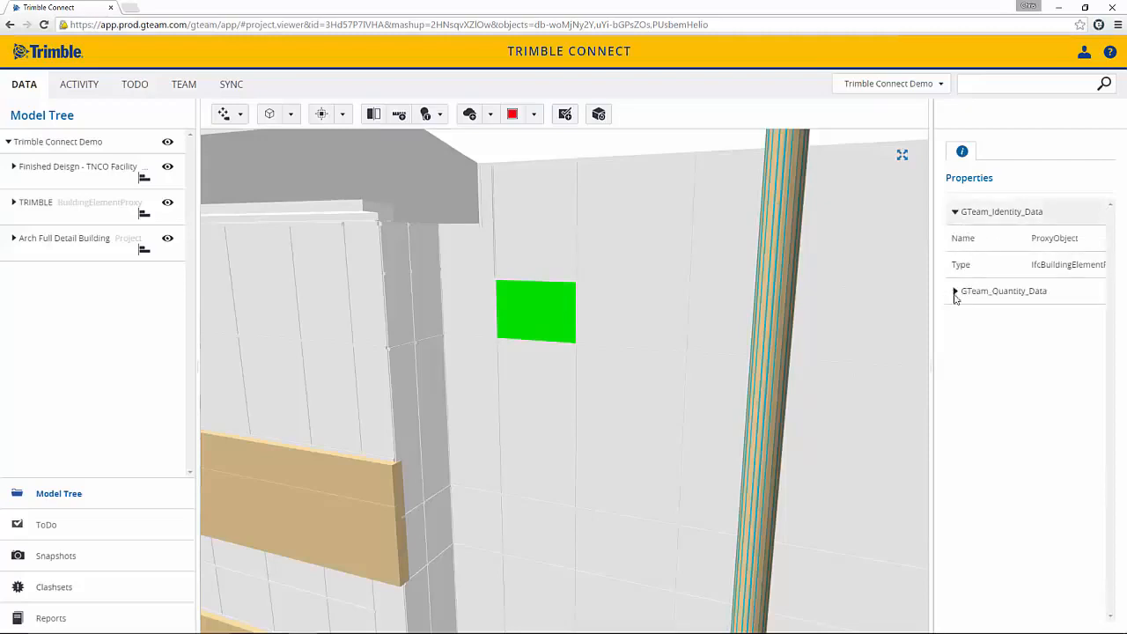
pyautogui.click(955, 293)
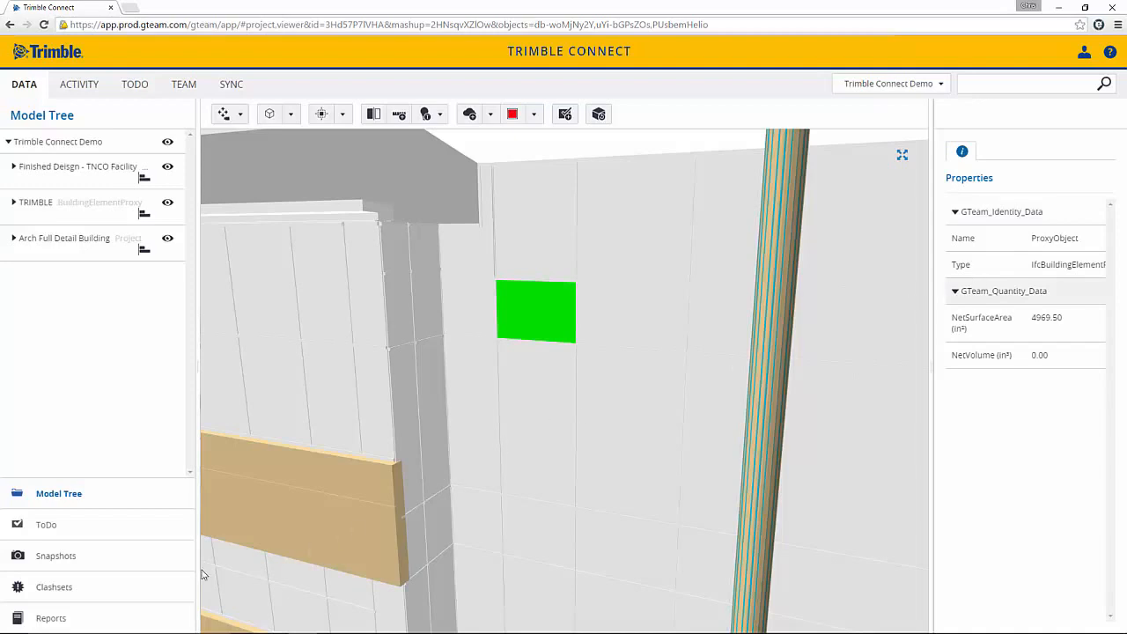
# - Review the element quantity report and the custom report options, cancelling without creating a report
pyautogui.click(88, 626)
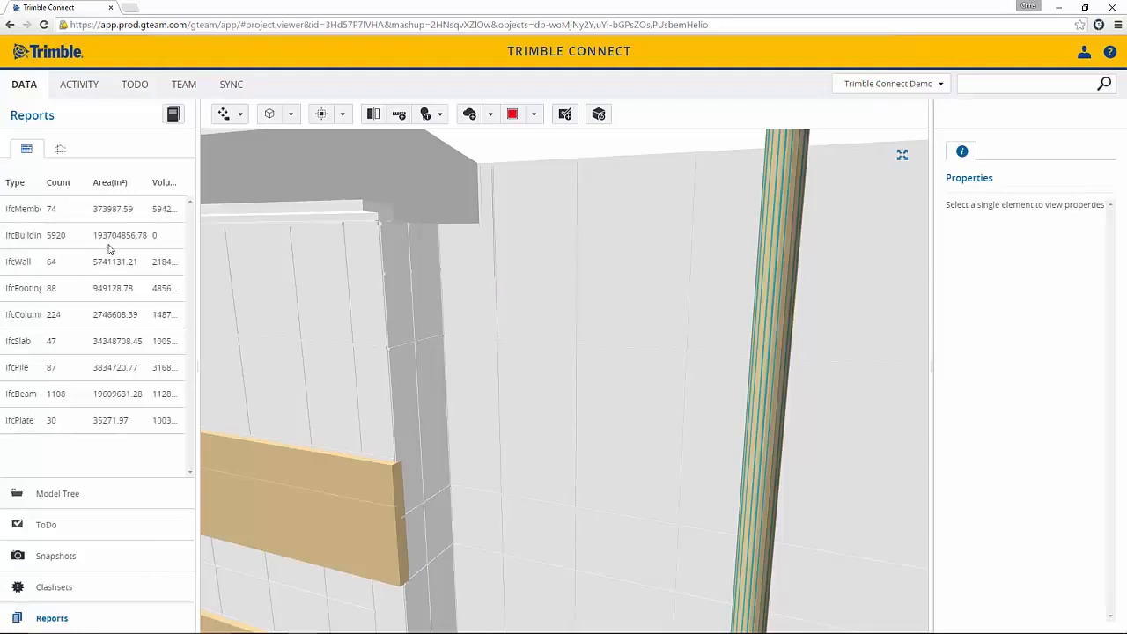
pyautogui.click(173, 115)
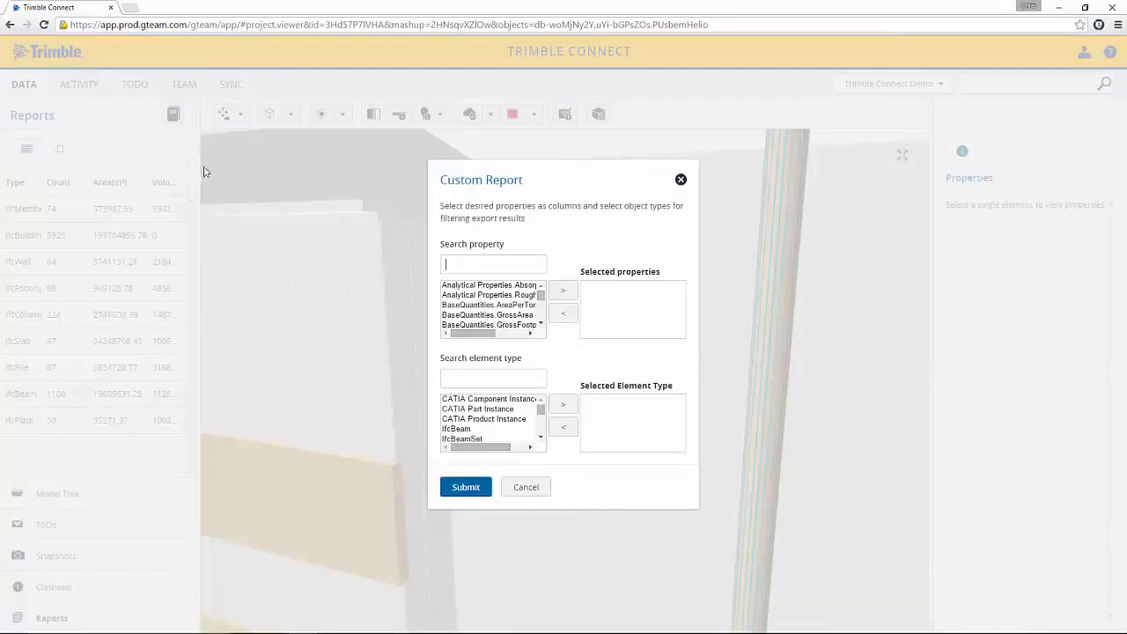
pyautogui.click(531, 491)
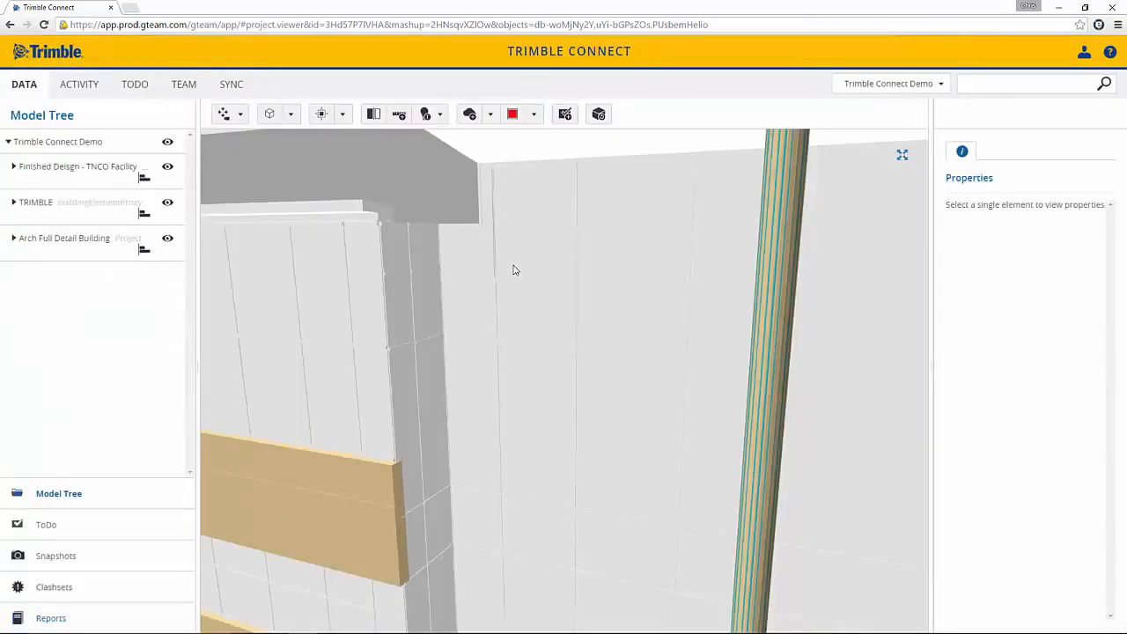
# - Select the taller wall panel directly below the previously inspected one and hide it
pyautogui.click(534, 358)
pyautogui.click(532, 363)
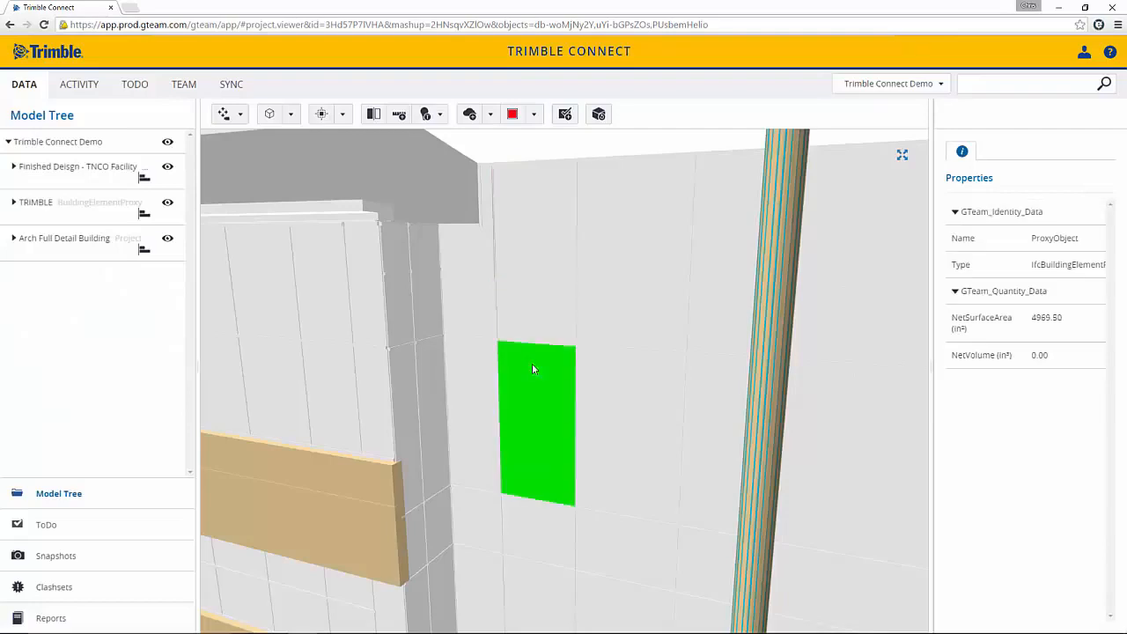
pyautogui.click(341, 115)
pyautogui.click(327, 153)
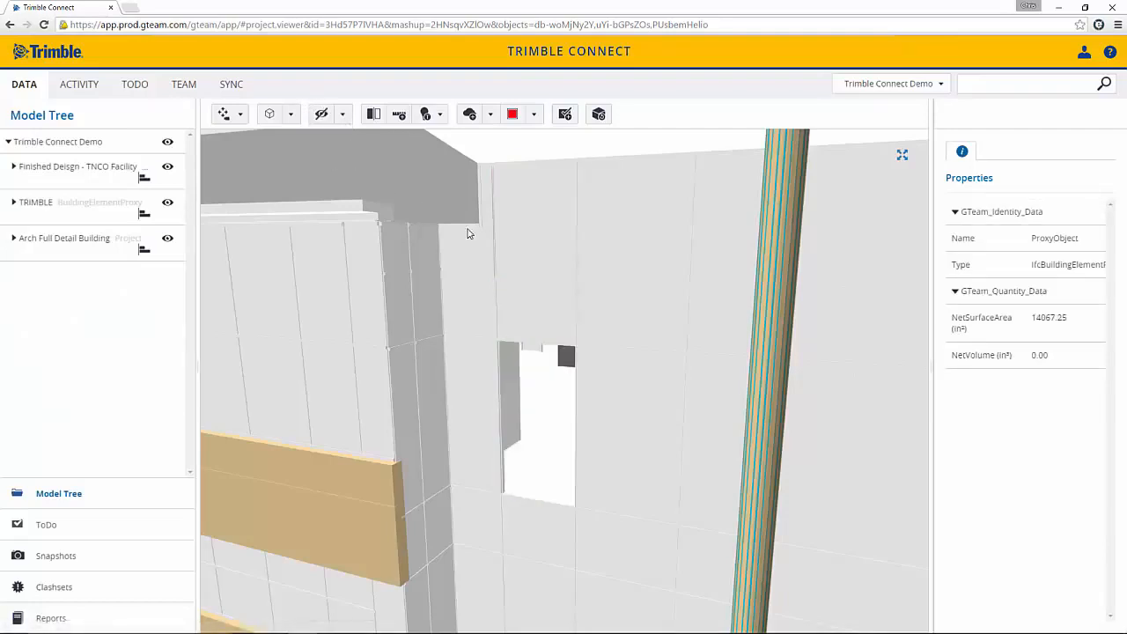
# - Turn off the visibility of the beams and plates in the combined model
pyautogui.click(430, 114)
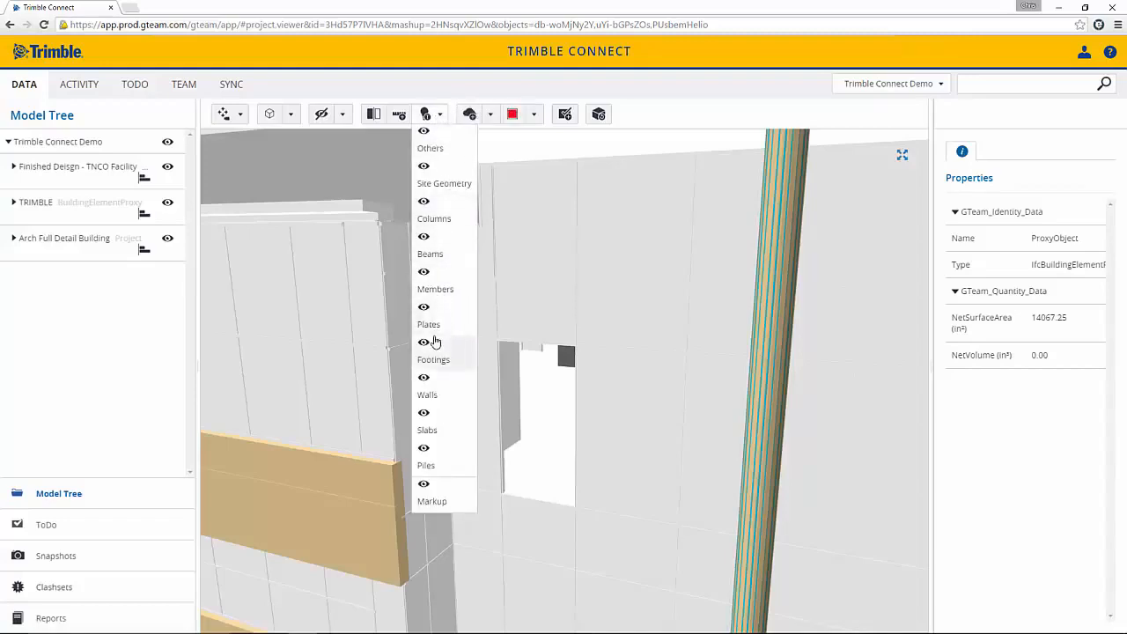
pyautogui.click(424, 240)
pyautogui.click(427, 115)
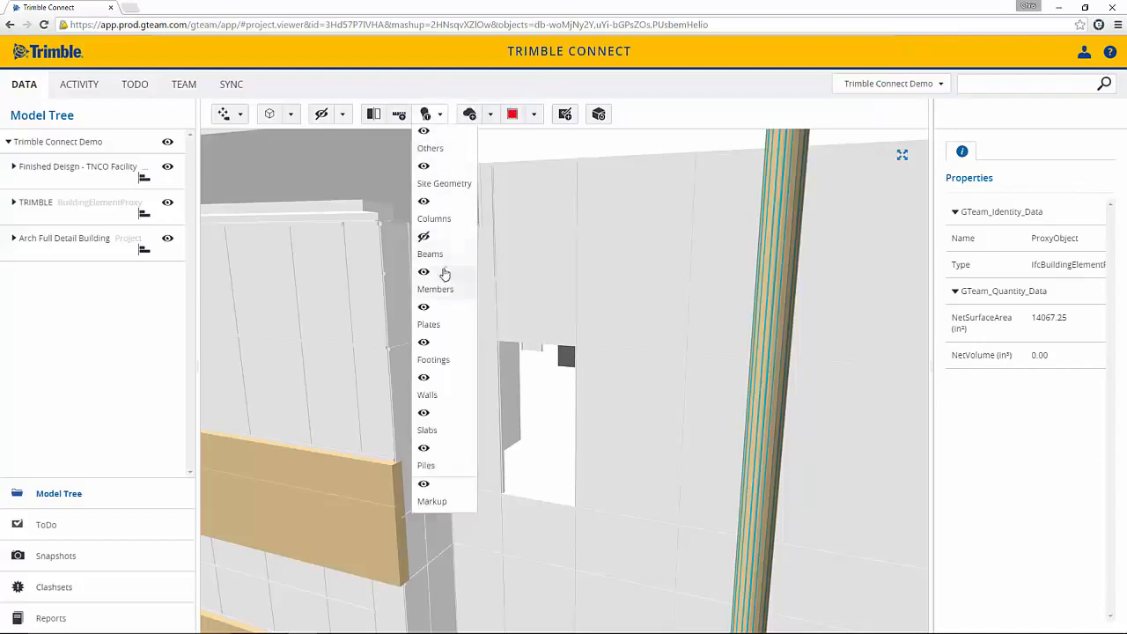
pyautogui.click(426, 306)
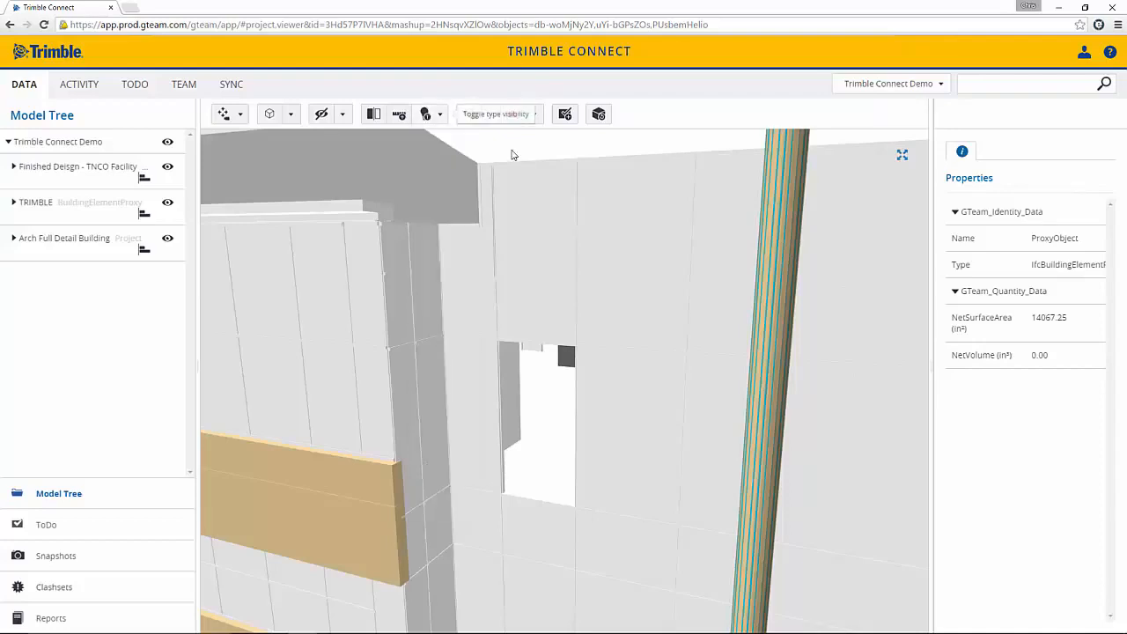
# - Reset the model and hide Arch Full Detail Building to examine the structural frame underneath
pyautogui.click(598, 115)
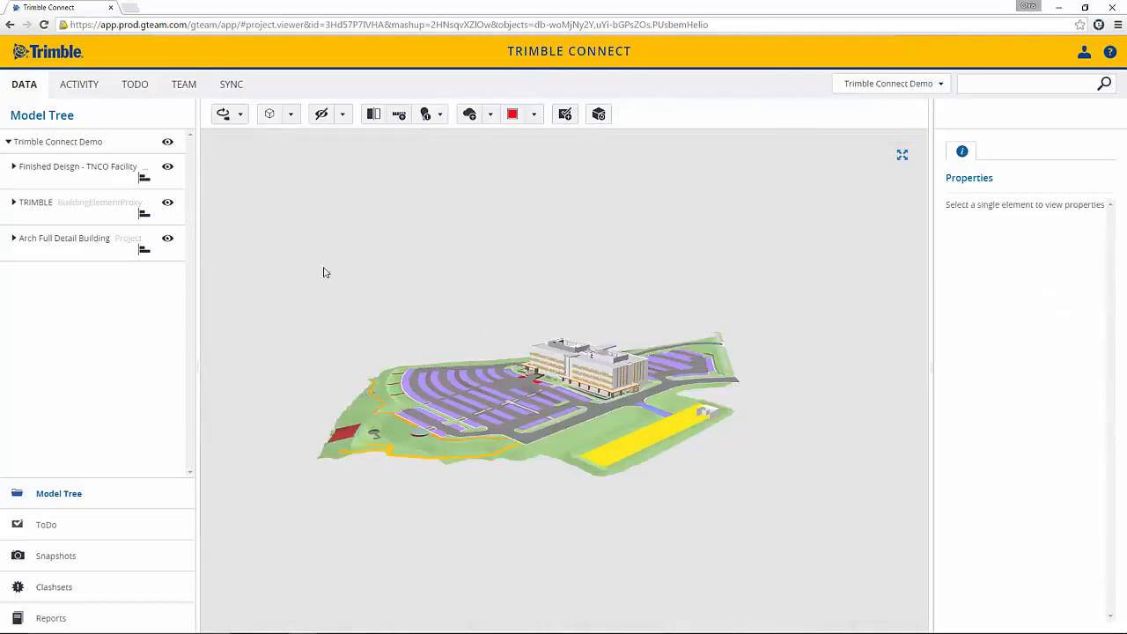
pyautogui.click(167, 239)
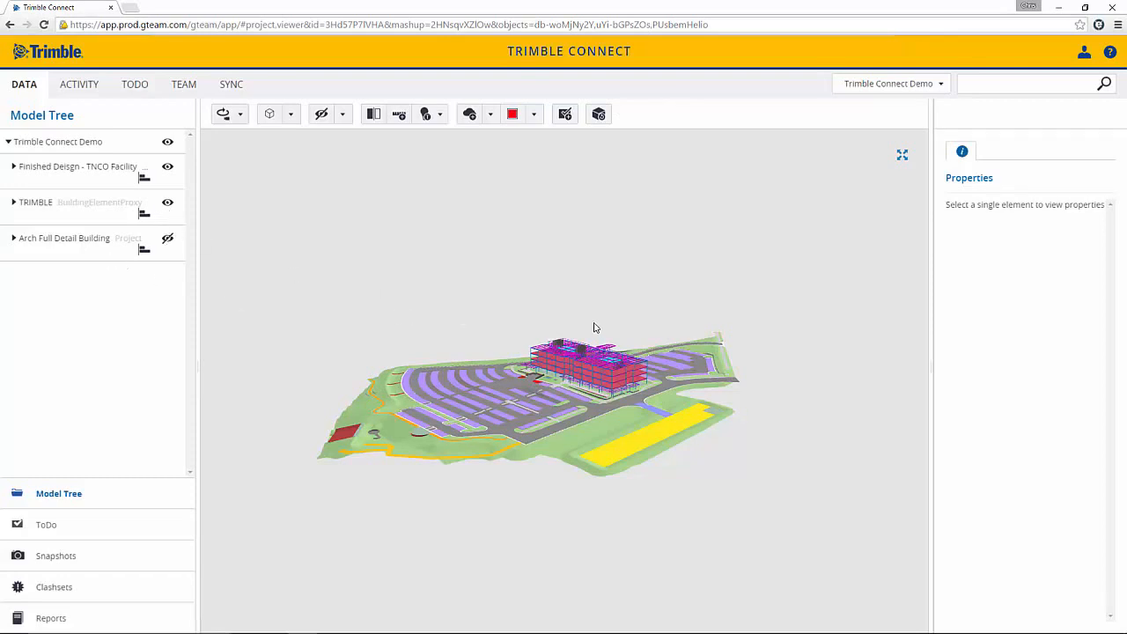
pyautogui.scroll(6, 606, 355)
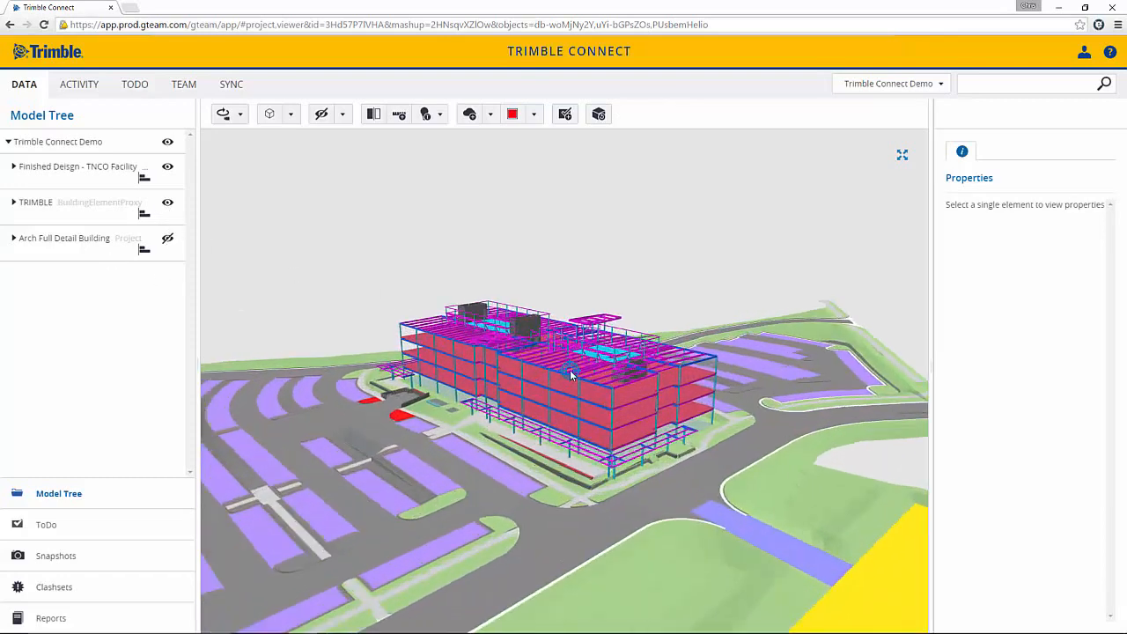
pyautogui.scroll(4, 570, 375)
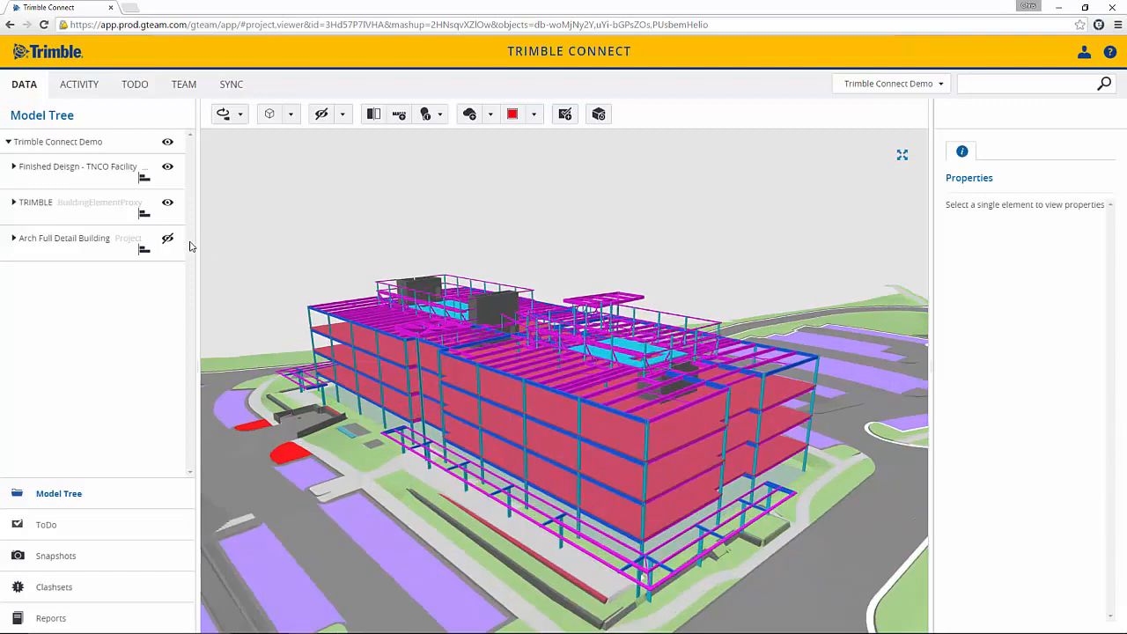
# - Show Arch Full Detail Building again and cut a section through its long facade to expose the interior
pyautogui.click(168, 239)
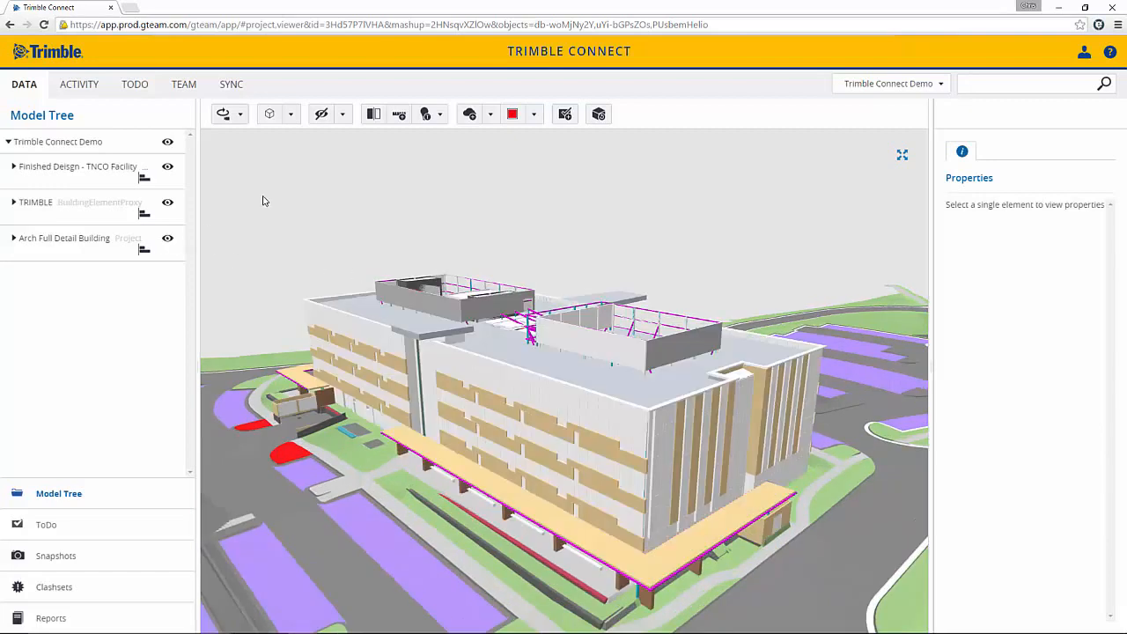
pyautogui.click(373, 116)
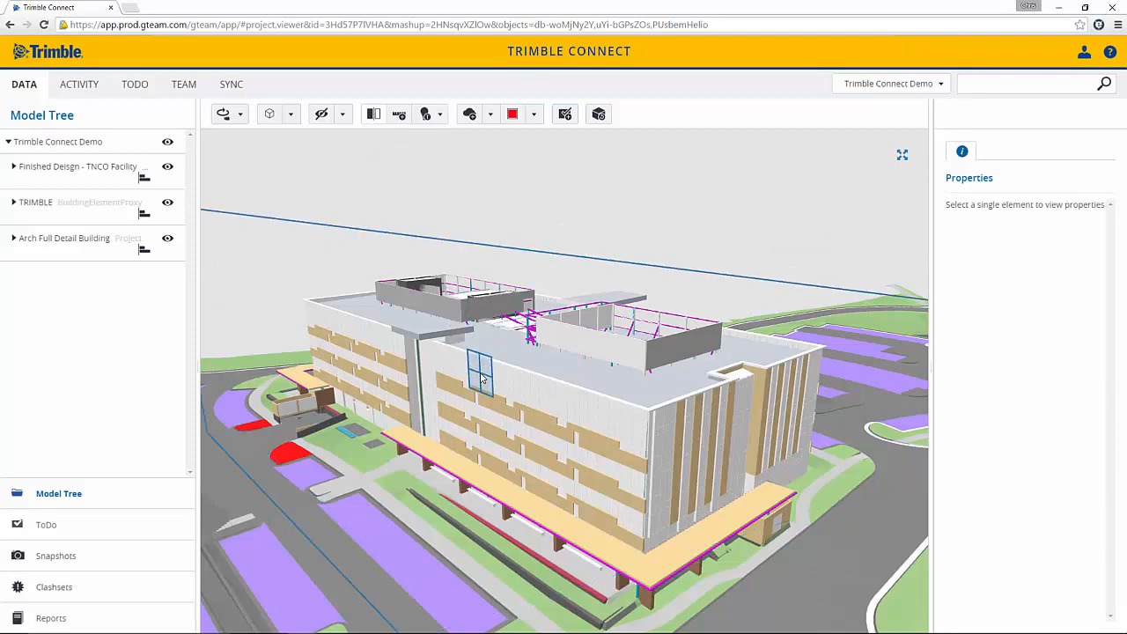
pyautogui.click(482, 378)
pyautogui.moveTo(542, 361); pyautogui.dragTo(627, 332)
pyautogui.scroll(5, 608, 394)
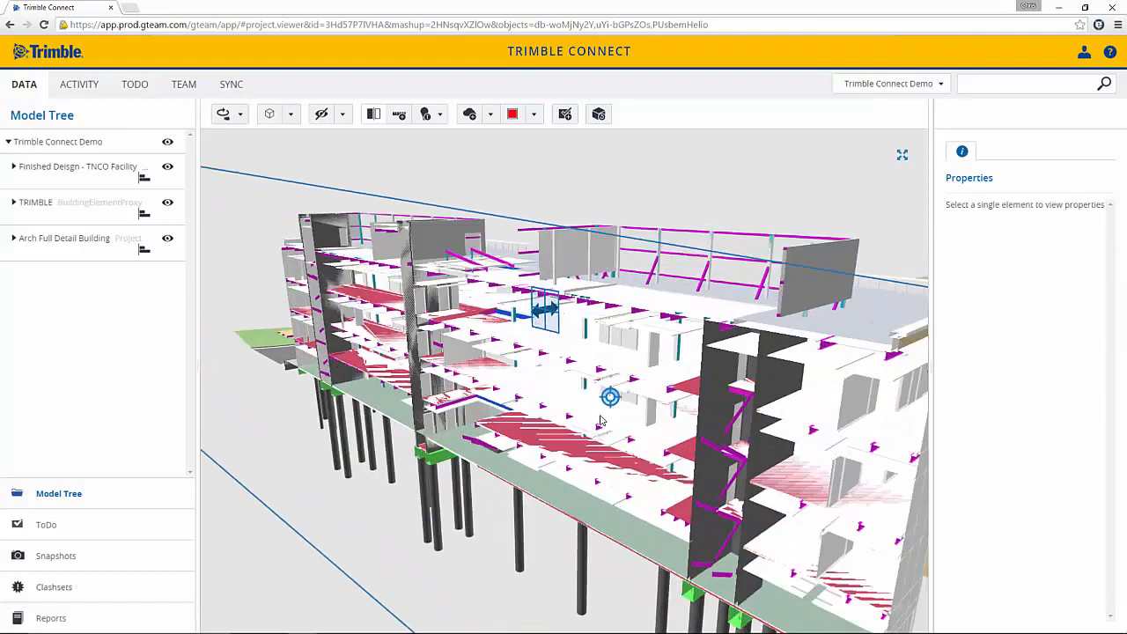
# - Reset the model and inspect the properties of the steel beam crossing the rooftop wall opening, then clear the selection
pyautogui.click(599, 114)
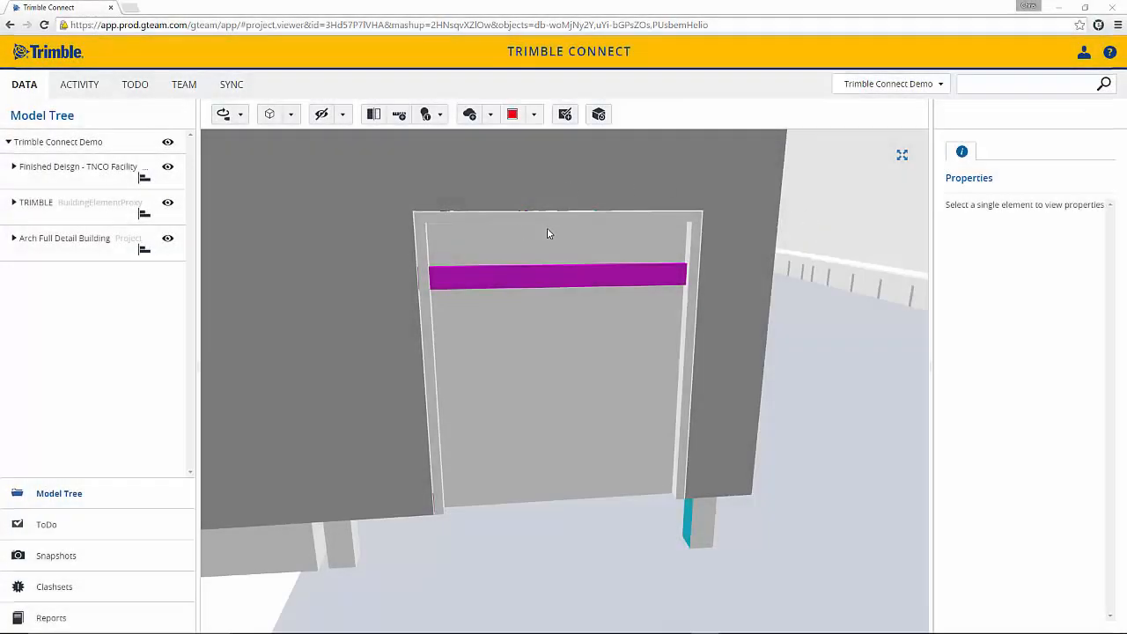
pyautogui.click(526, 272)
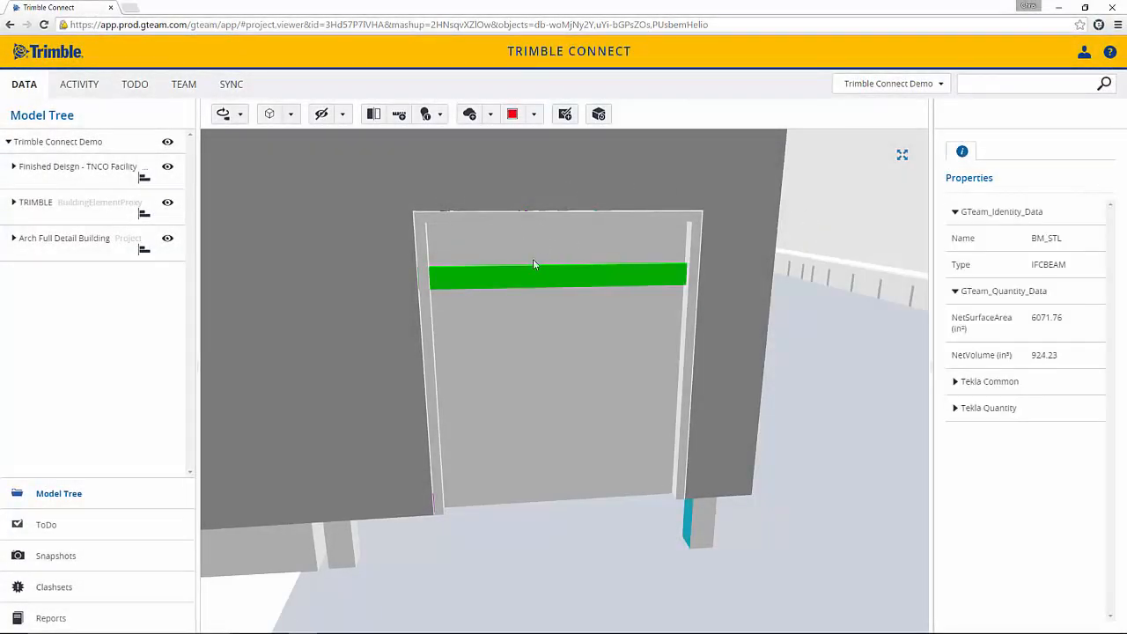
pyautogui.click(569, 315)
pyautogui.click(814, 194)
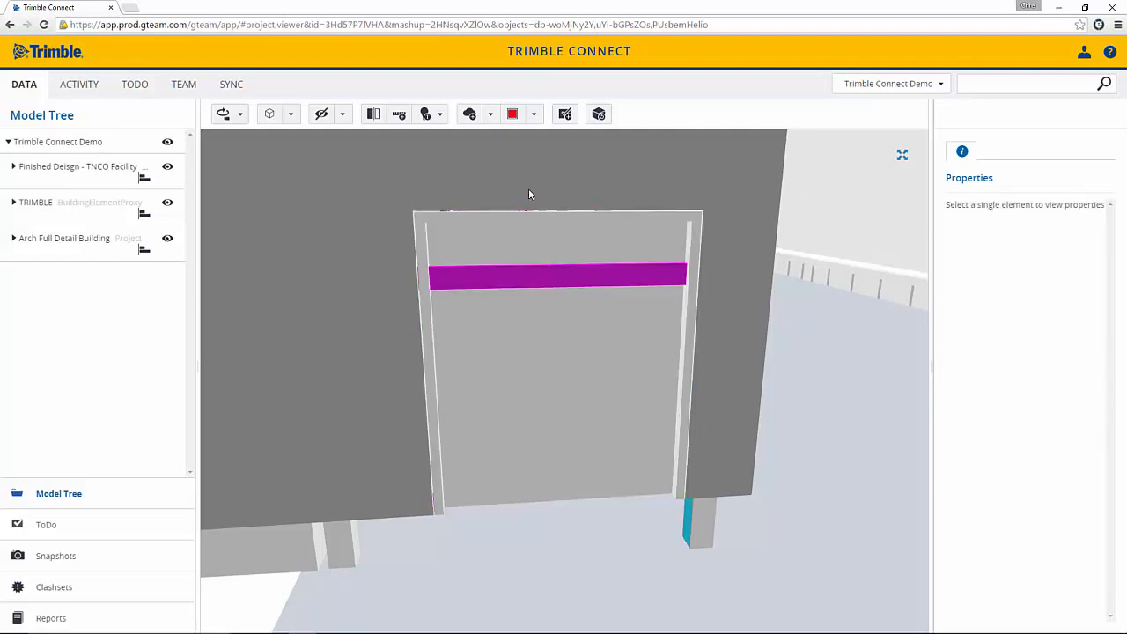
# - Measure the wall opening's width along its top edge and its height along the left edge
pyautogui.click(397, 120)
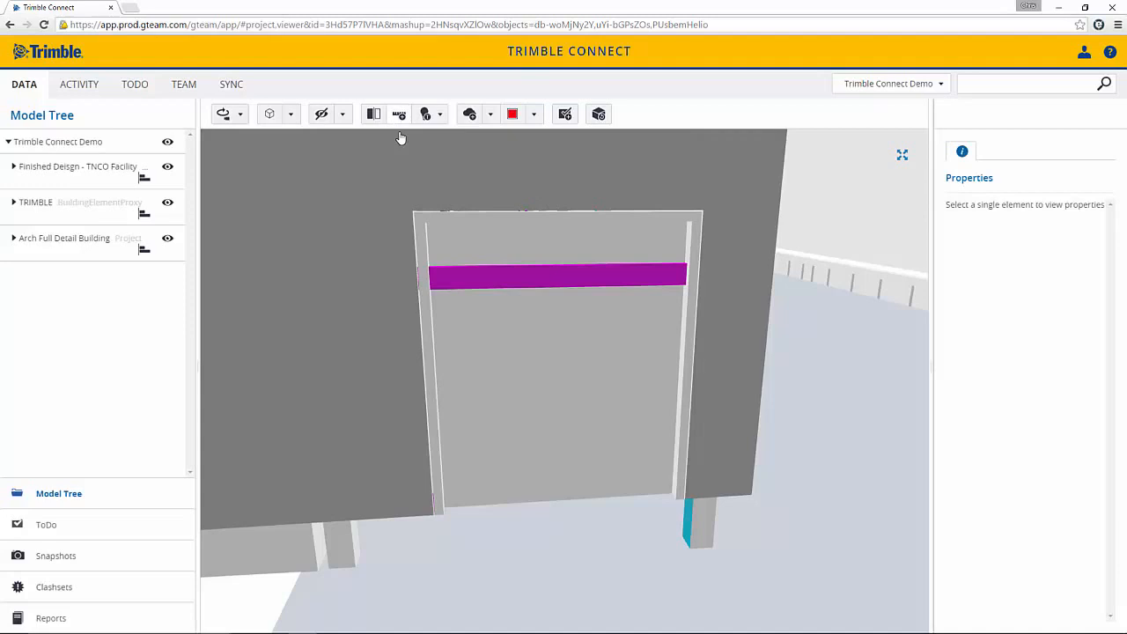
pyautogui.click(413, 209)
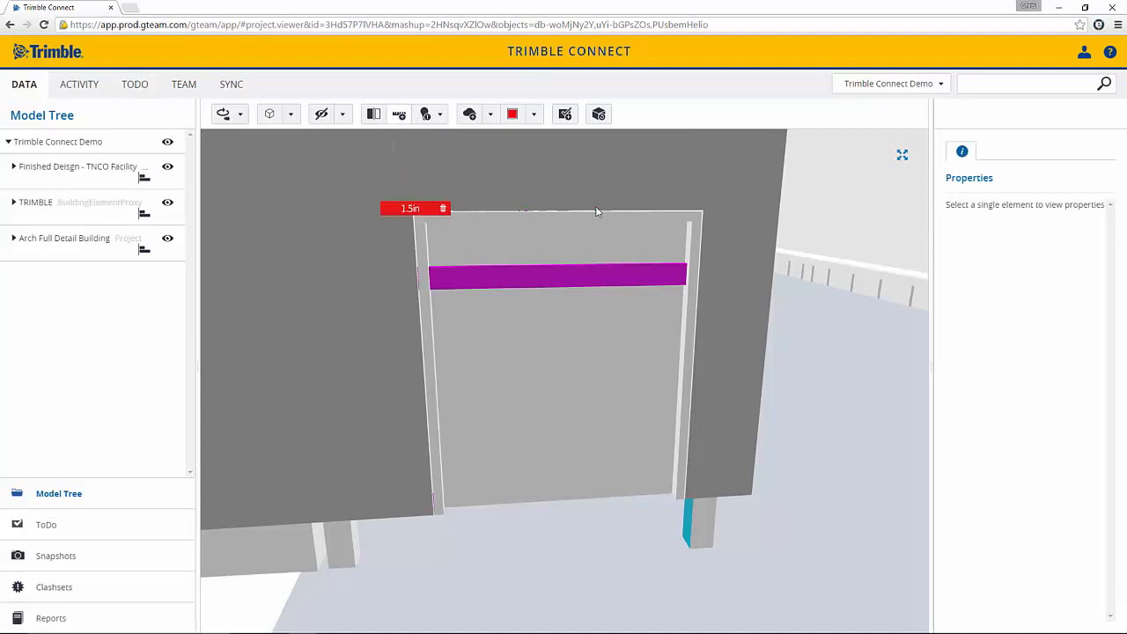
pyautogui.click(702, 212)
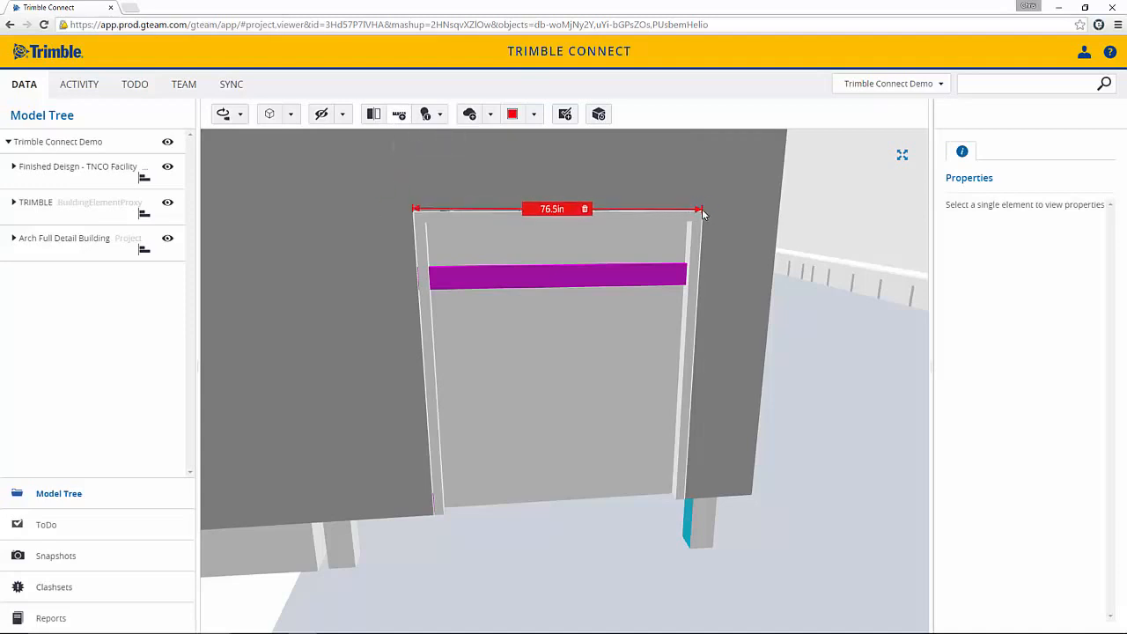
pyautogui.click(413, 212)
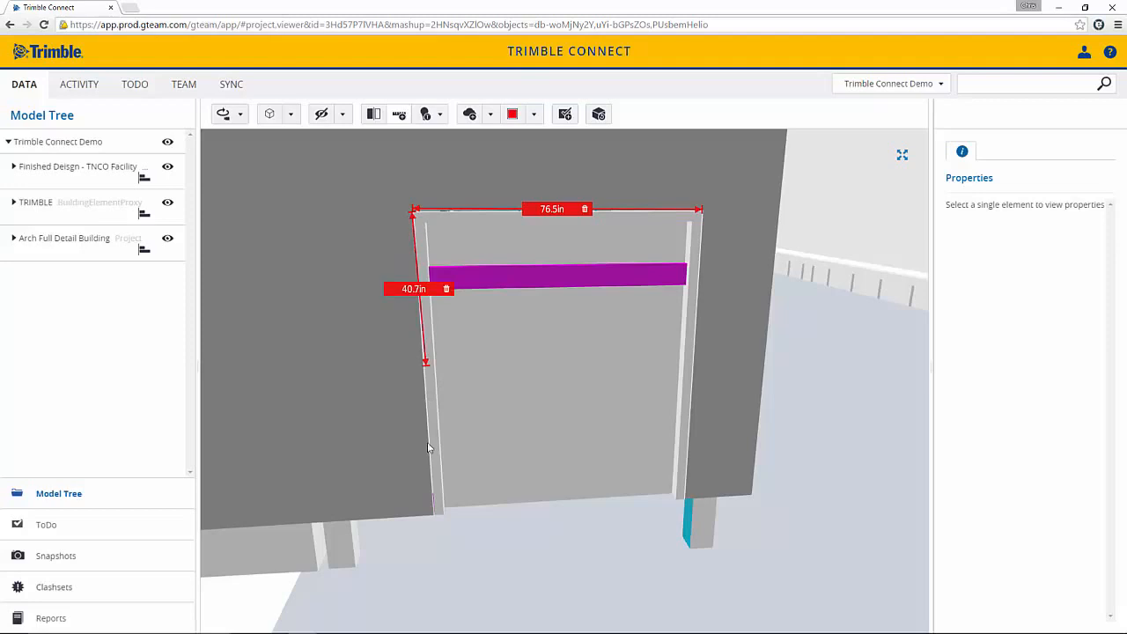
pyautogui.click(433, 515)
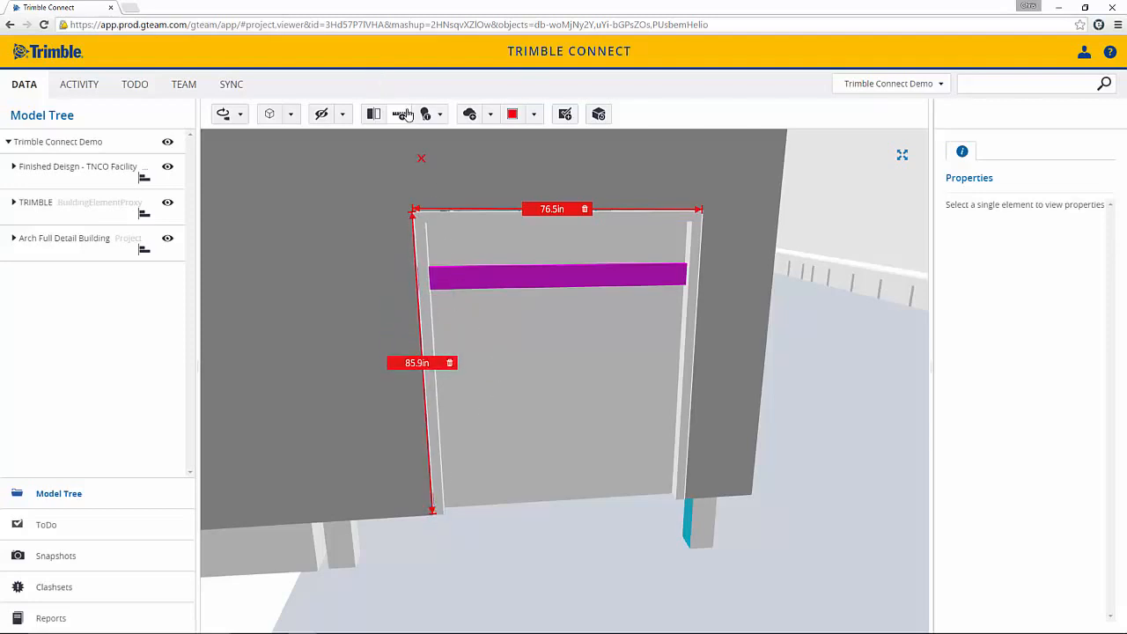
# - Add a red cloud markup over the opening and enlarge it to surround the purple beam
pyautogui.click(490, 115)
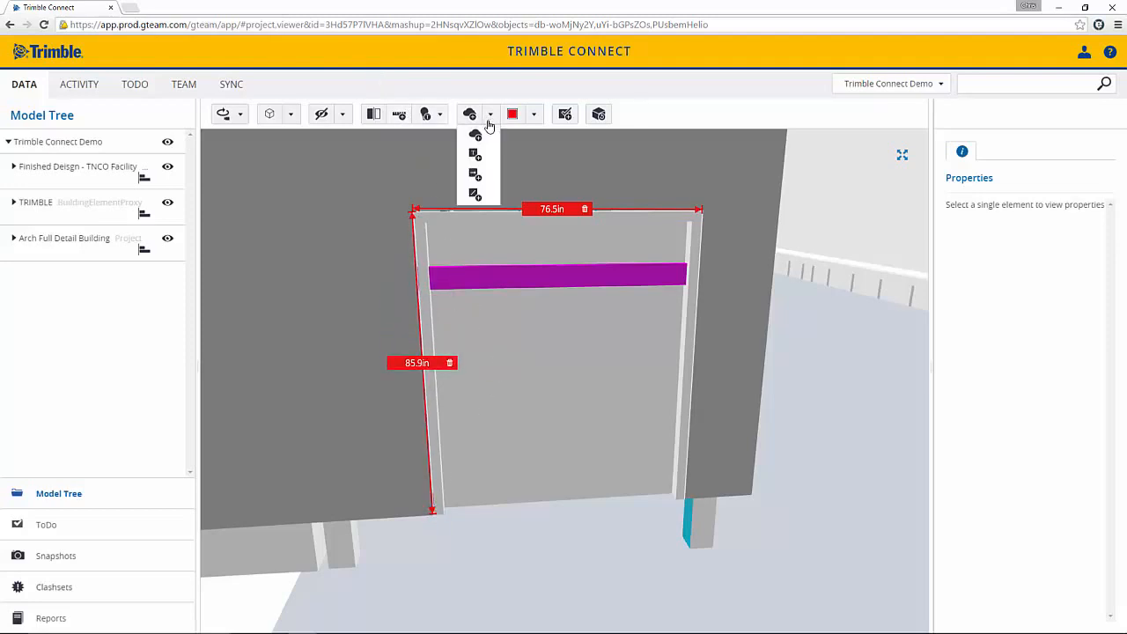
pyautogui.click(476, 135)
pyautogui.click(519, 209)
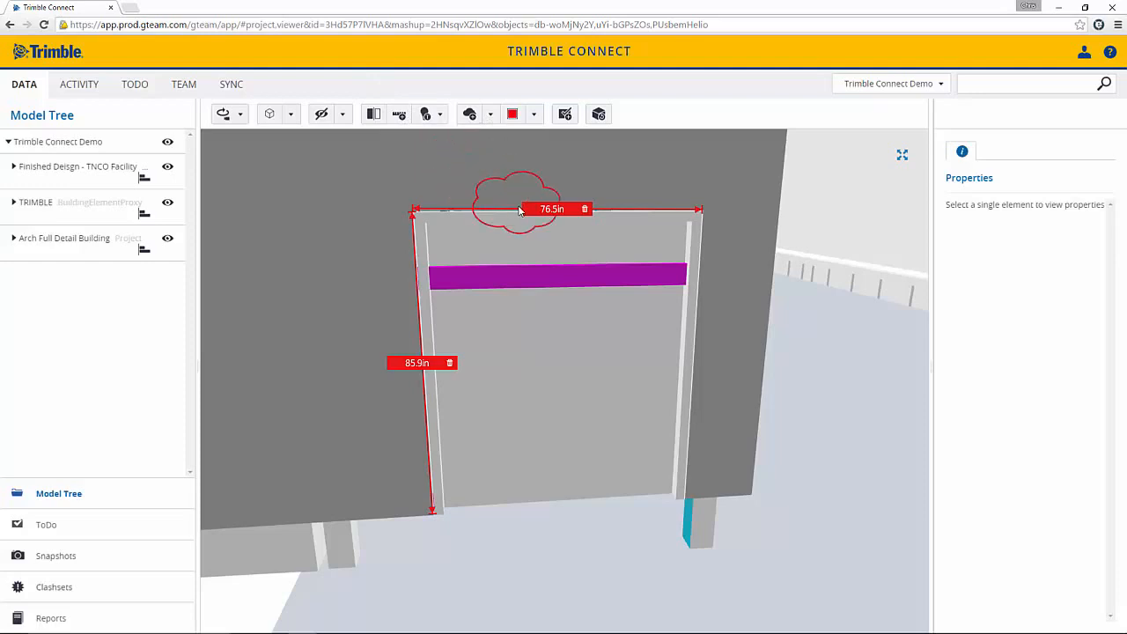
pyautogui.click(560, 263)
pyautogui.moveTo(516, 231); pyautogui.dragTo(350, 200)
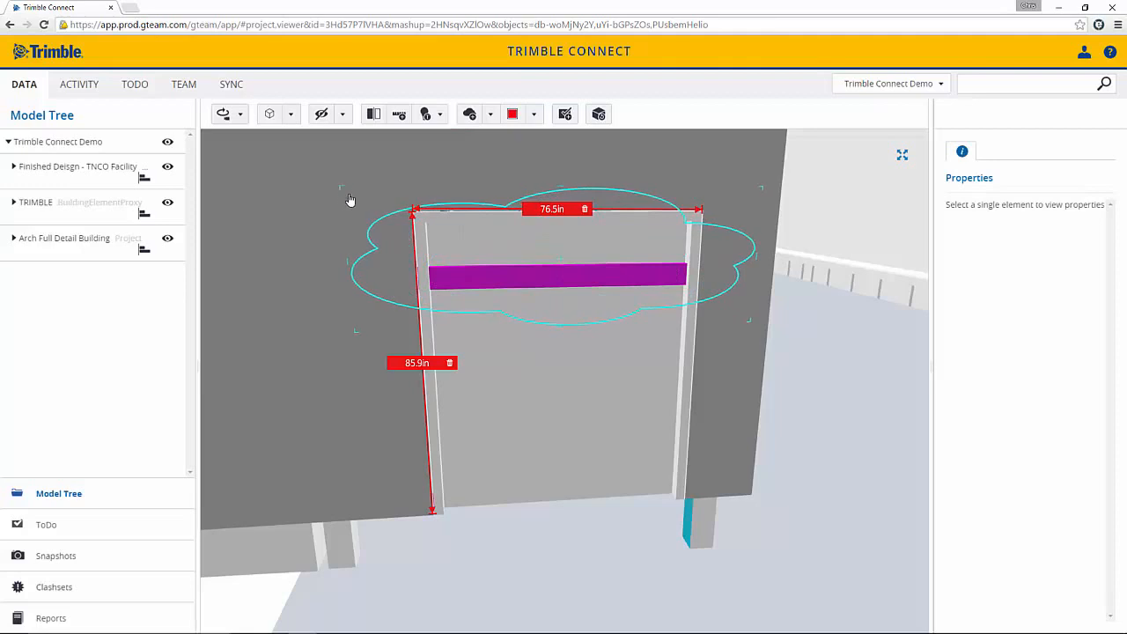
pyautogui.moveTo(752, 326); pyautogui.dragTo(749, 350)
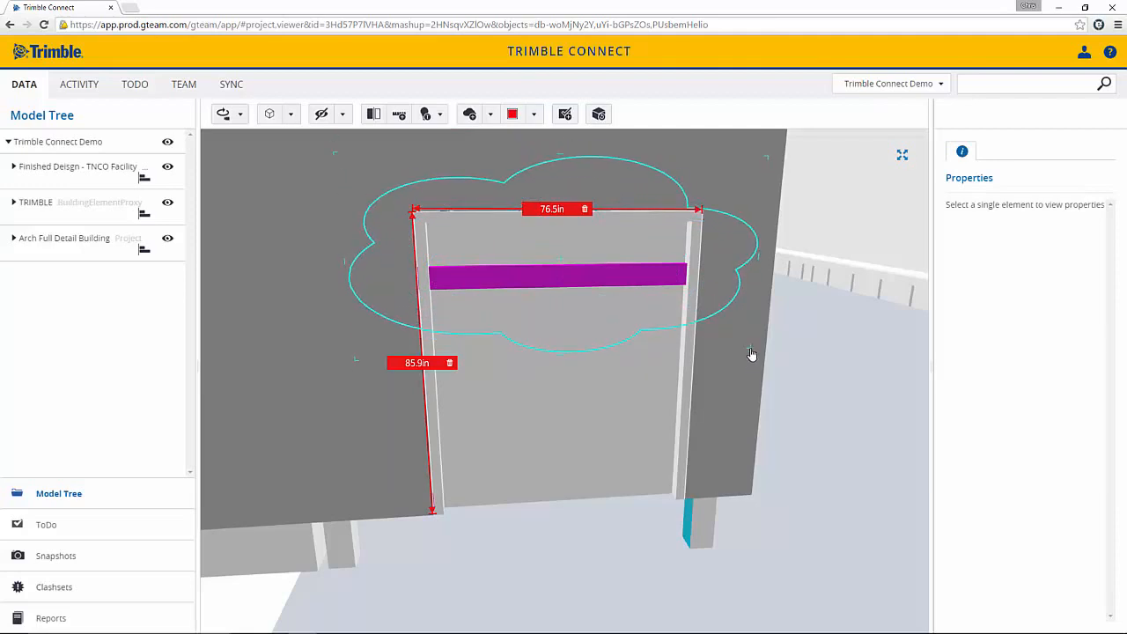
pyautogui.click(827, 216)
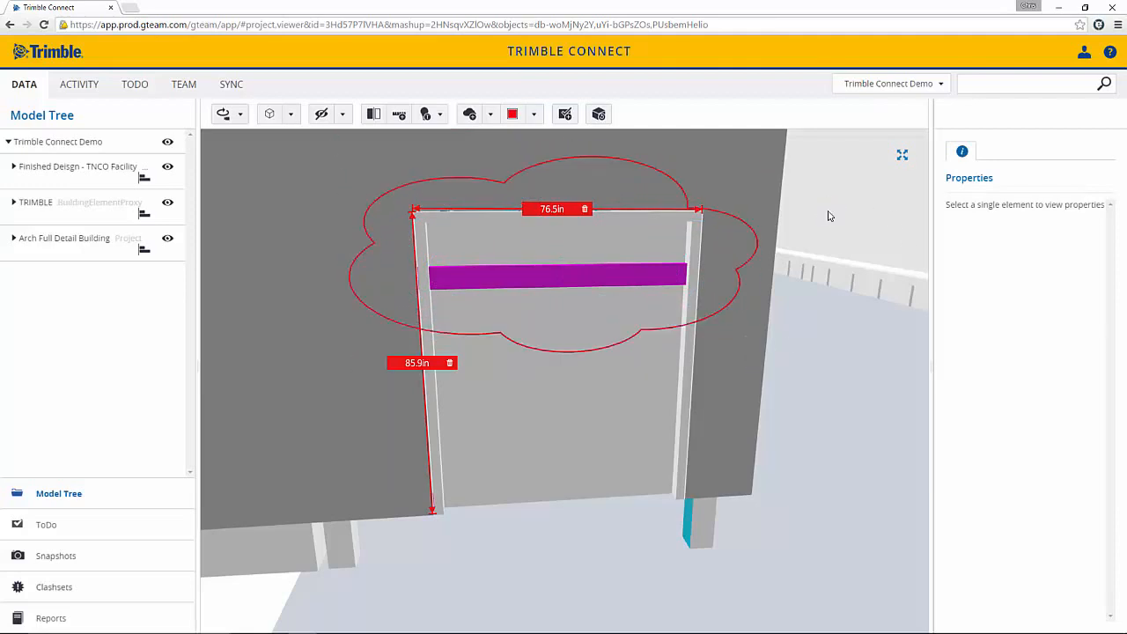
# - Review the available markup colours and the cloud, text, arrow and line markup types
pyautogui.click(533, 114)
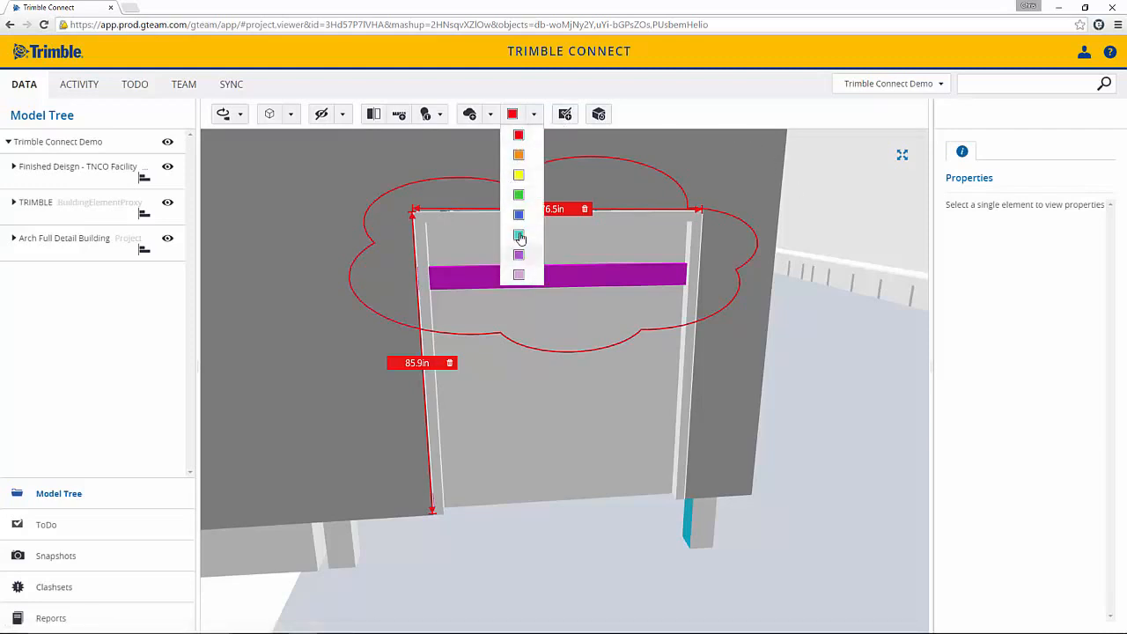
pyautogui.click(535, 115)
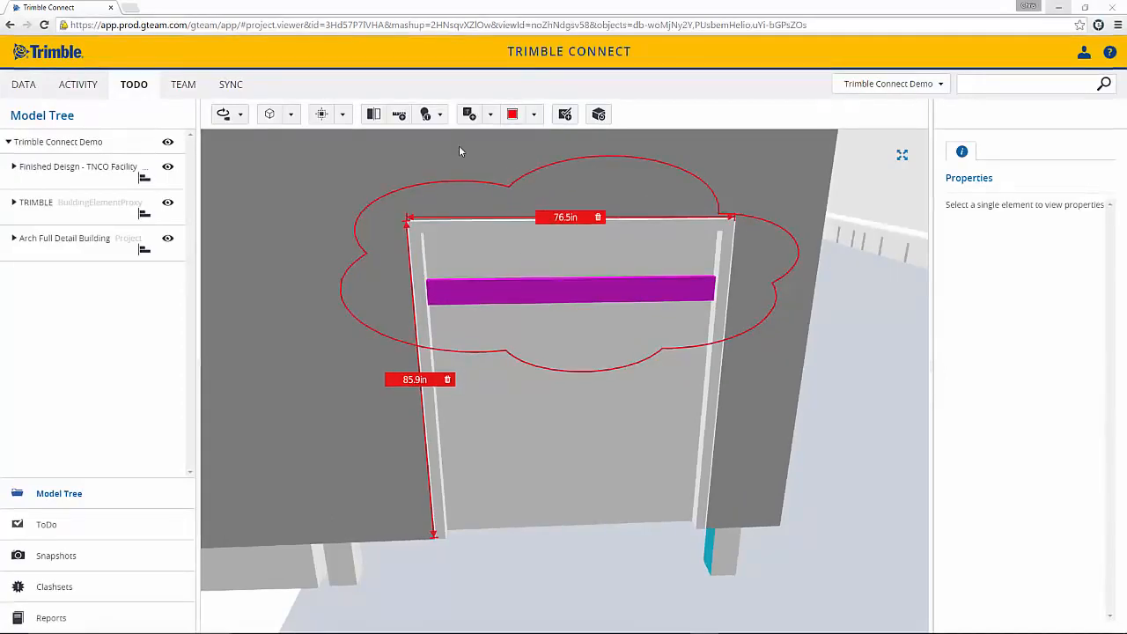
pyautogui.click(491, 115)
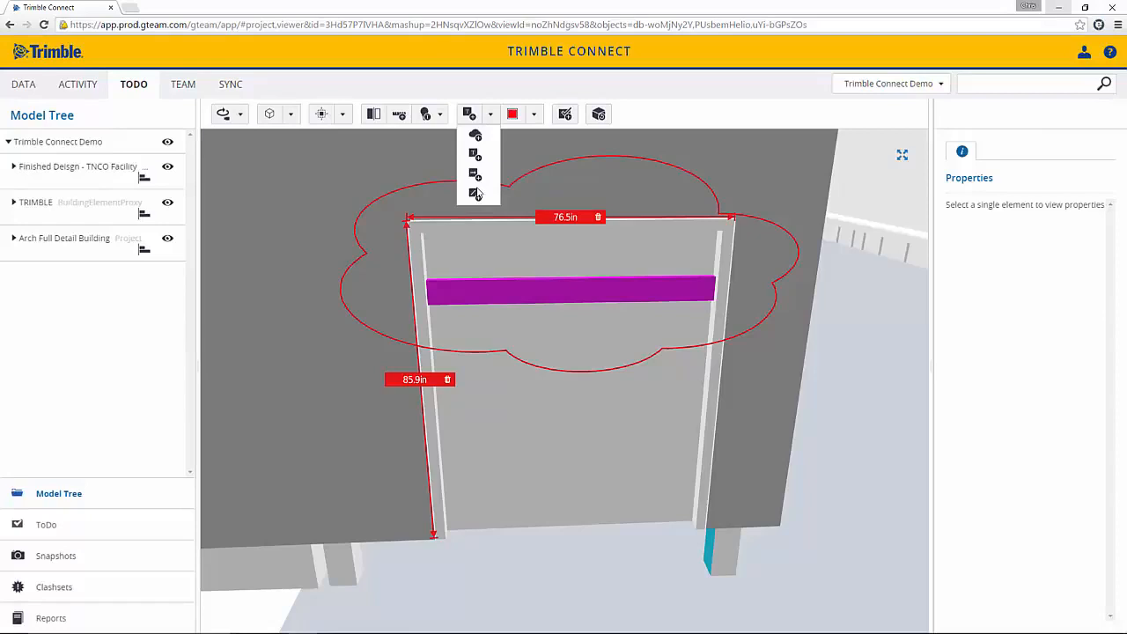
pyautogui.click(489, 116)
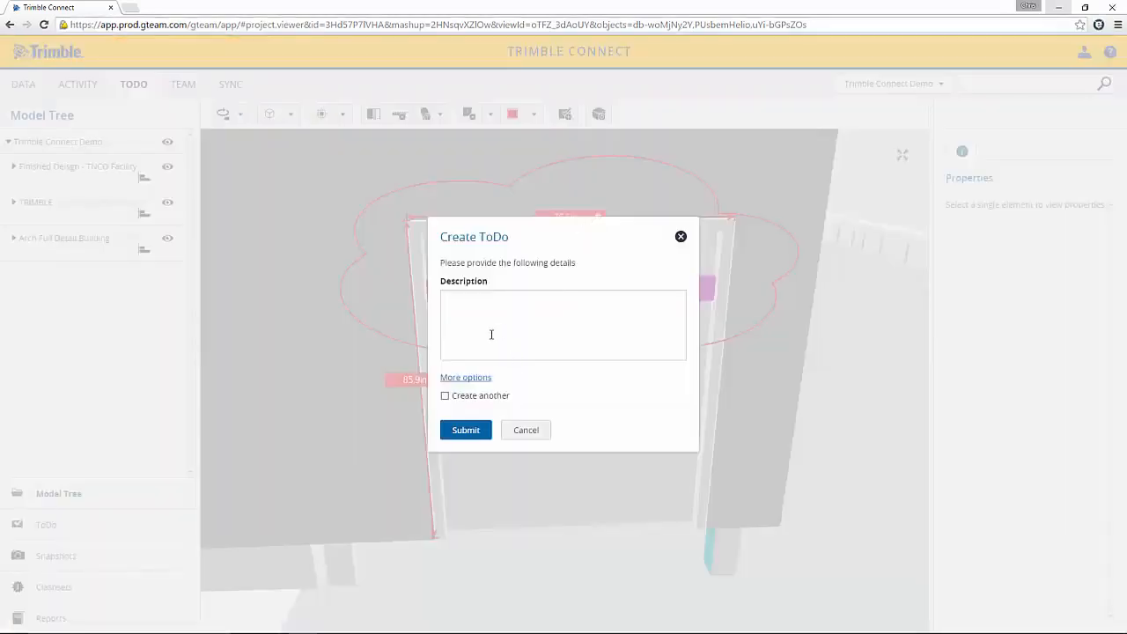
# - Create a ToDo described "Beam Needs to be moved up" with CRITICAL priority and due date 9/22/2015, assigned to a team member
pyautogui.write('Beam Needs to be moved up')
pyautogui.click(465, 377)
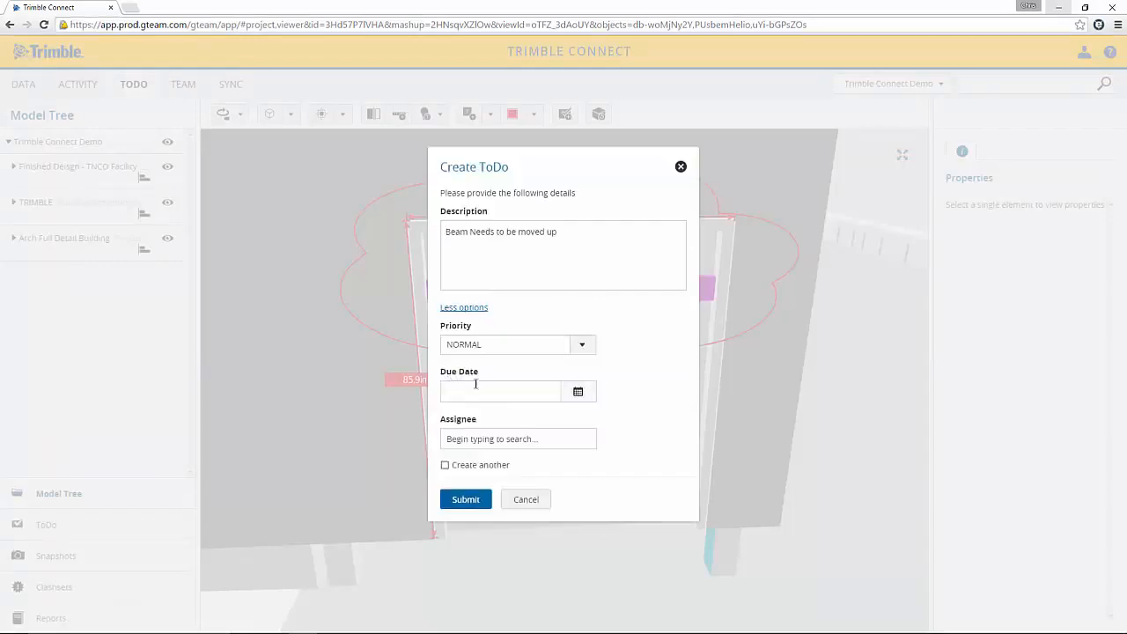
pyautogui.click(508, 348)
pyautogui.click(495, 368)
pyautogui.click(577, 392)
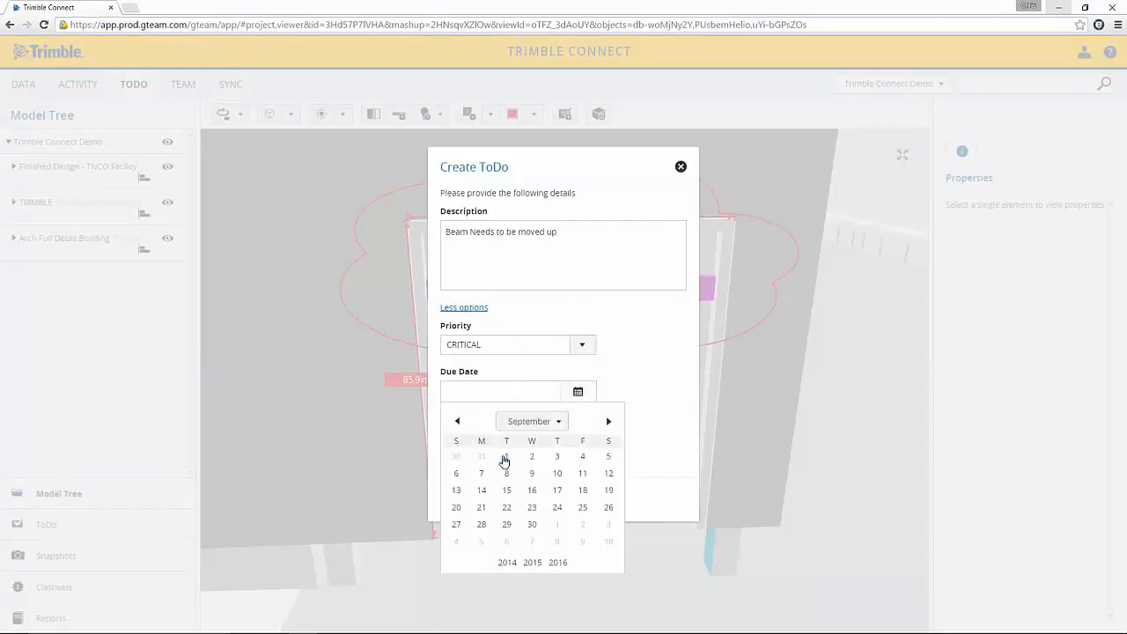
pyautogui.click(506, 507)
pyautogui.click(494, 439)
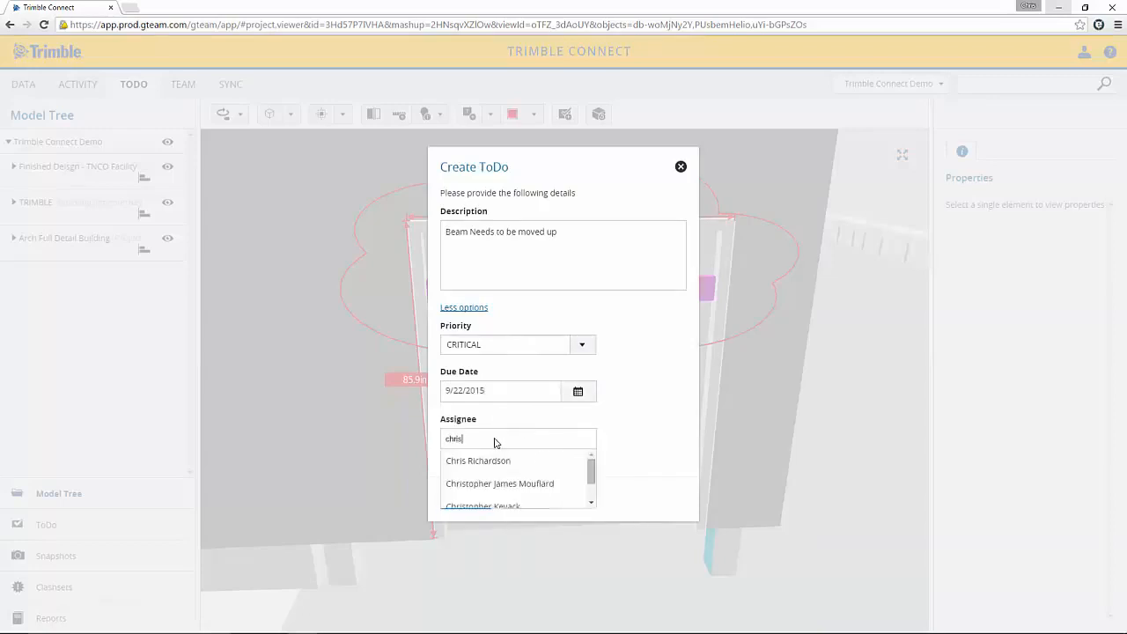
pyautogui.click(484, 464)
pyautogui.click(471, 500)
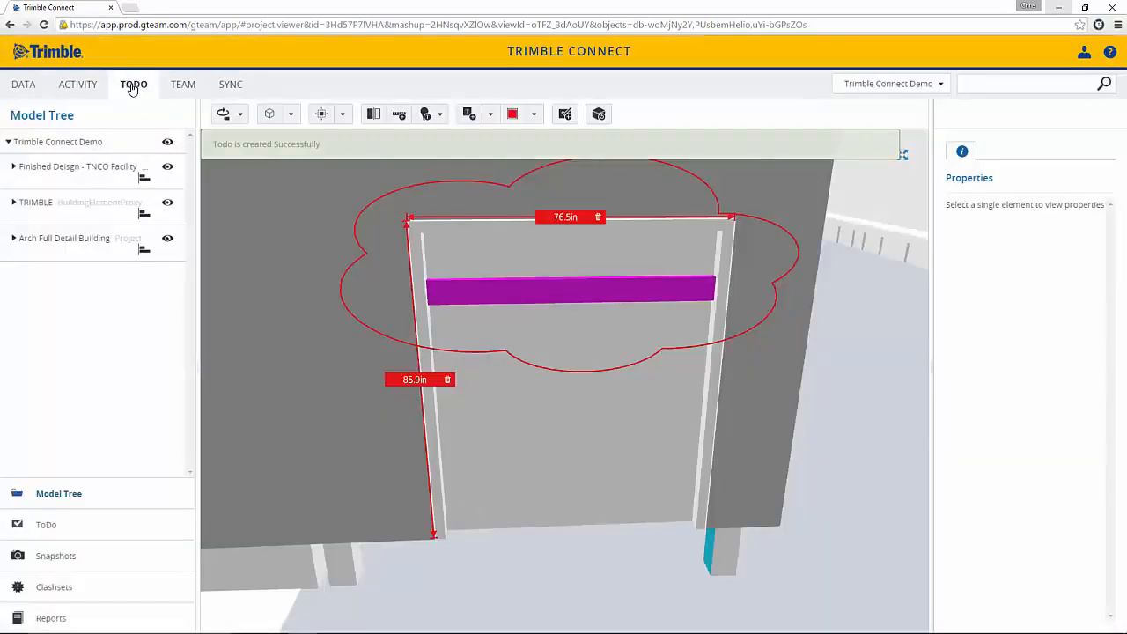
# - Review the project's ToDo list, activity feed and the ToDo date filter
pyautogui.click(133, 88)
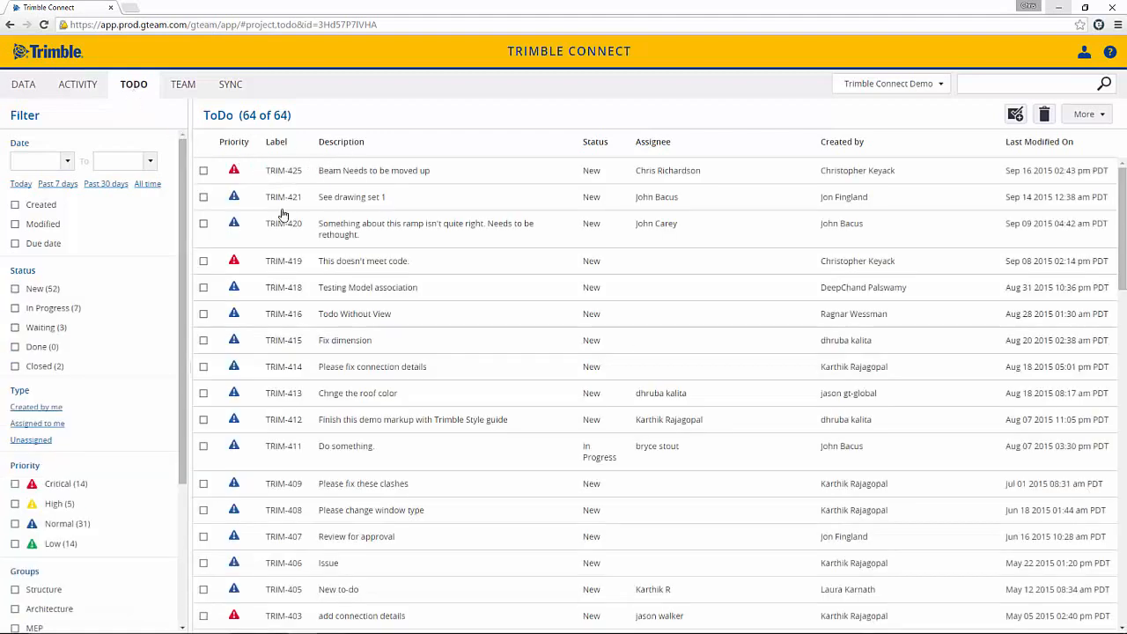
pyautogui.click(79, 88)
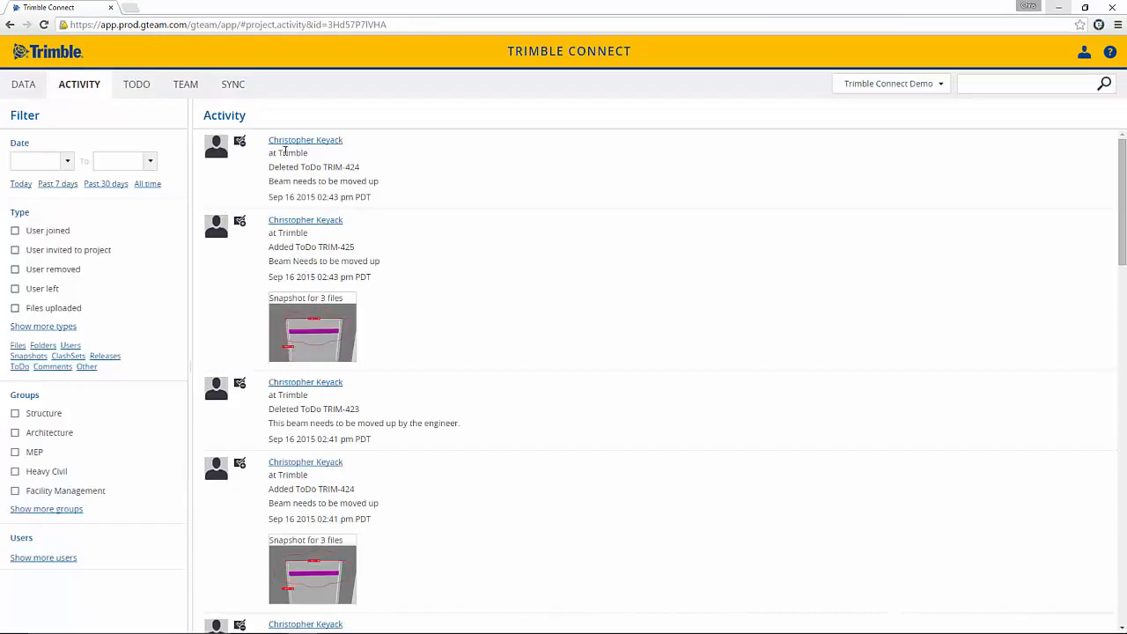
pyautogui.click(141, 88)
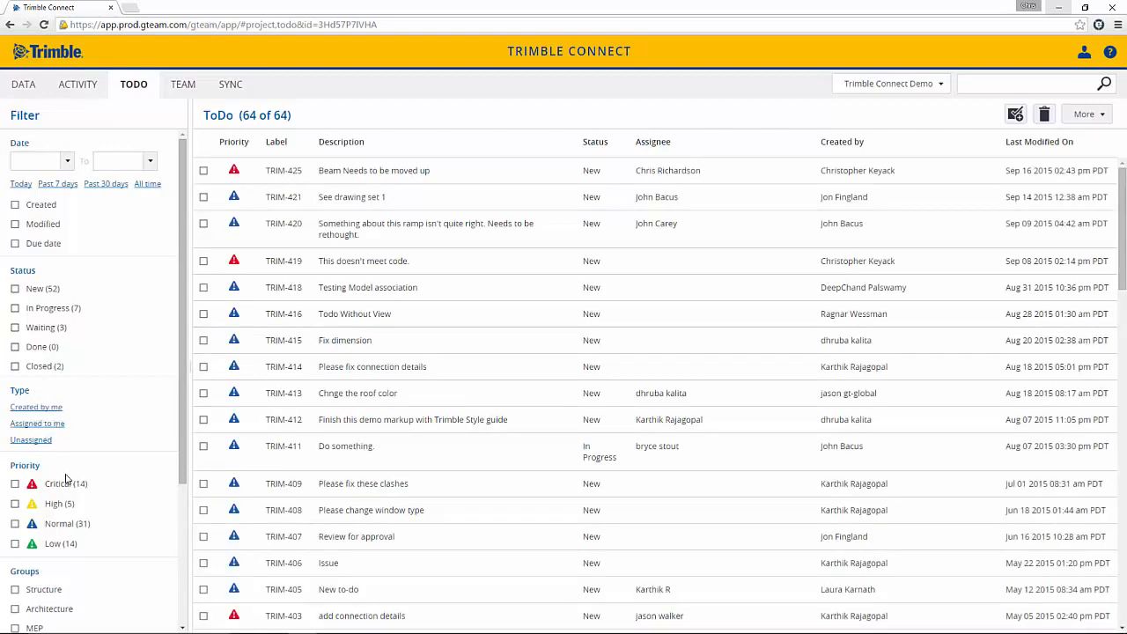
pyautogui.click(68, 161)
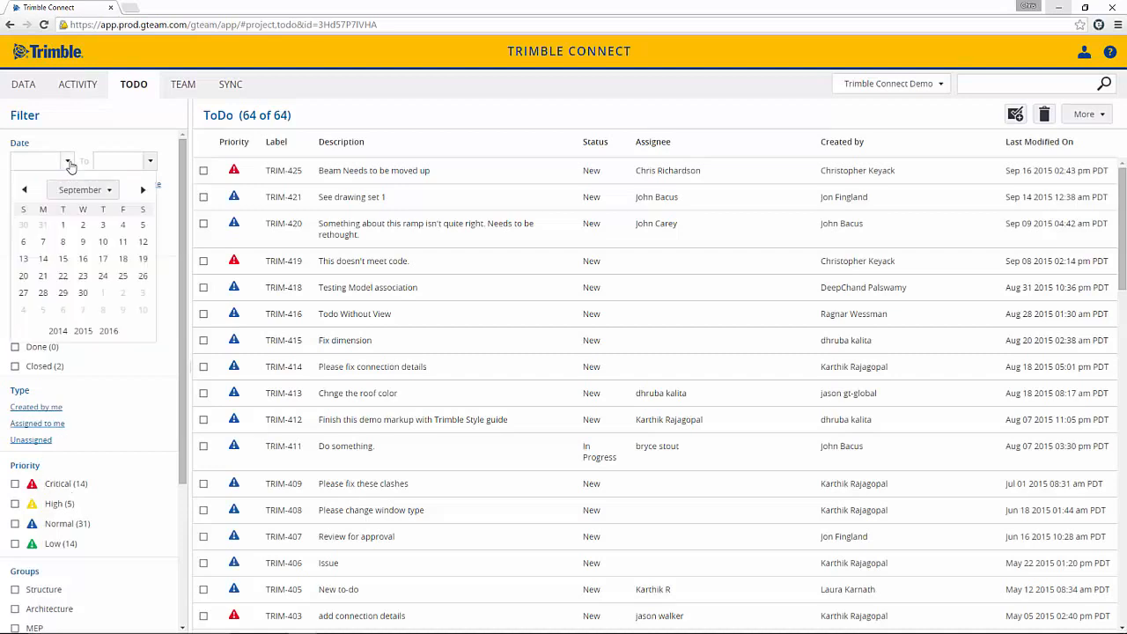
pyautogui.click(69, 161)
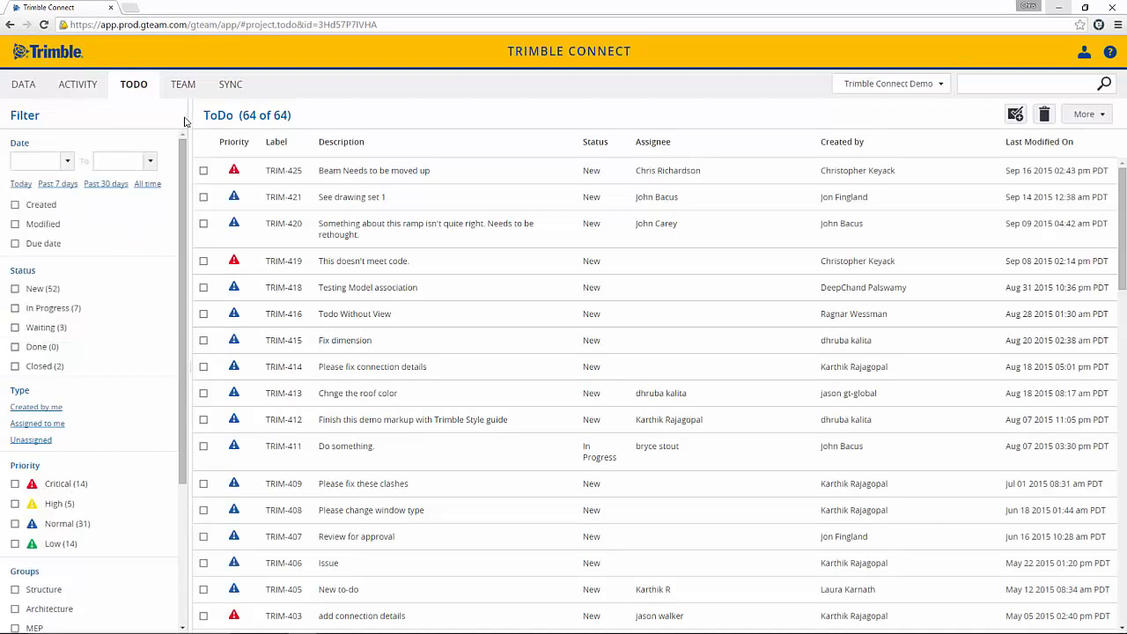
# - Review the details of the "Beam Needs to be moved up" ToDo and open its attached snapshot in the model
pyautogui.click(203, 172)
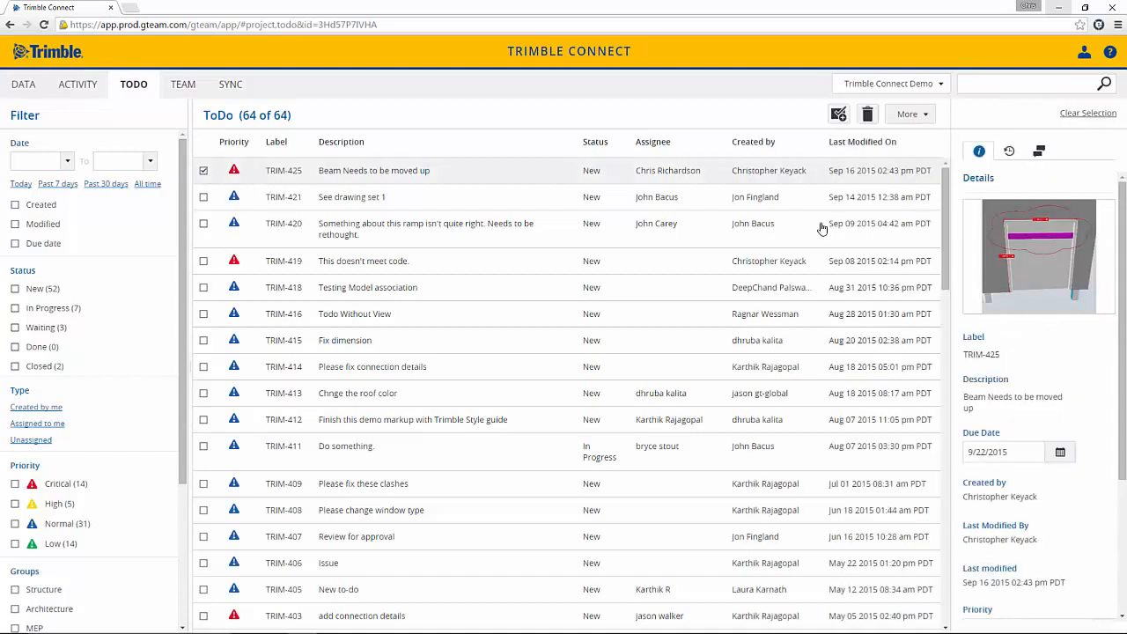
pyautogui.scroll(-3, 1052, 352)
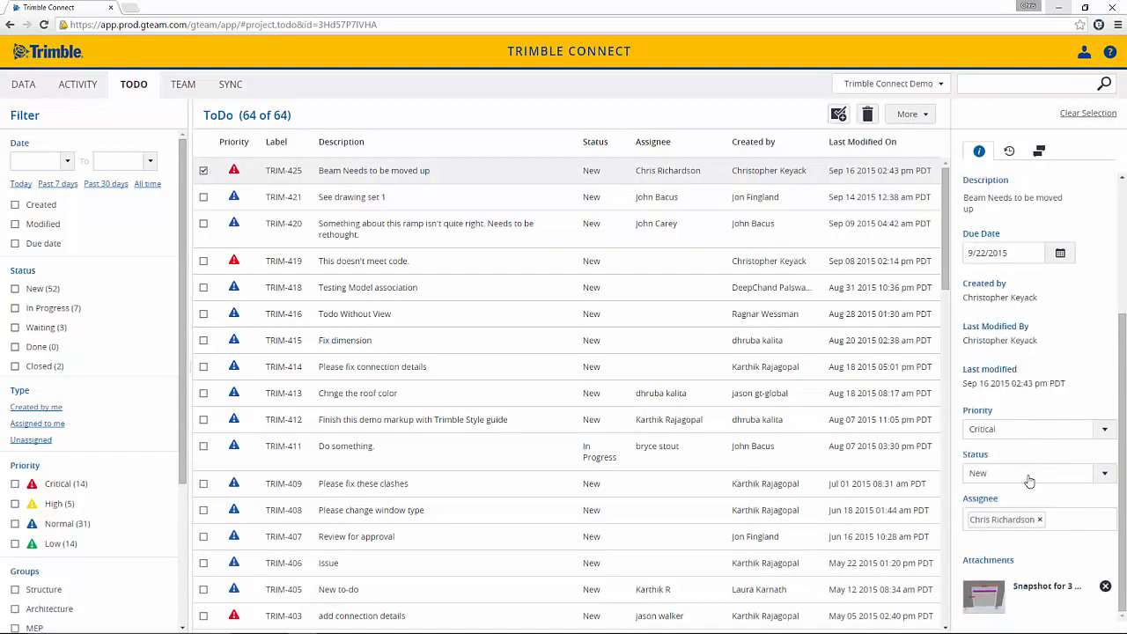
pyautogui.scroll(3, 1053, 396)
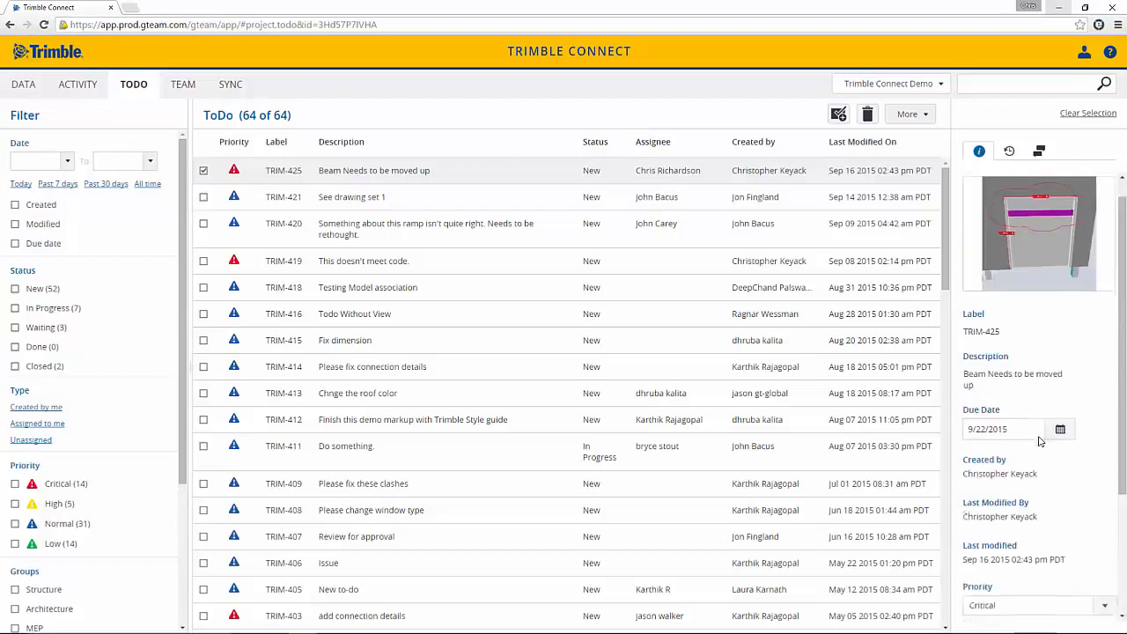
pyautogui.click(1028, 241)
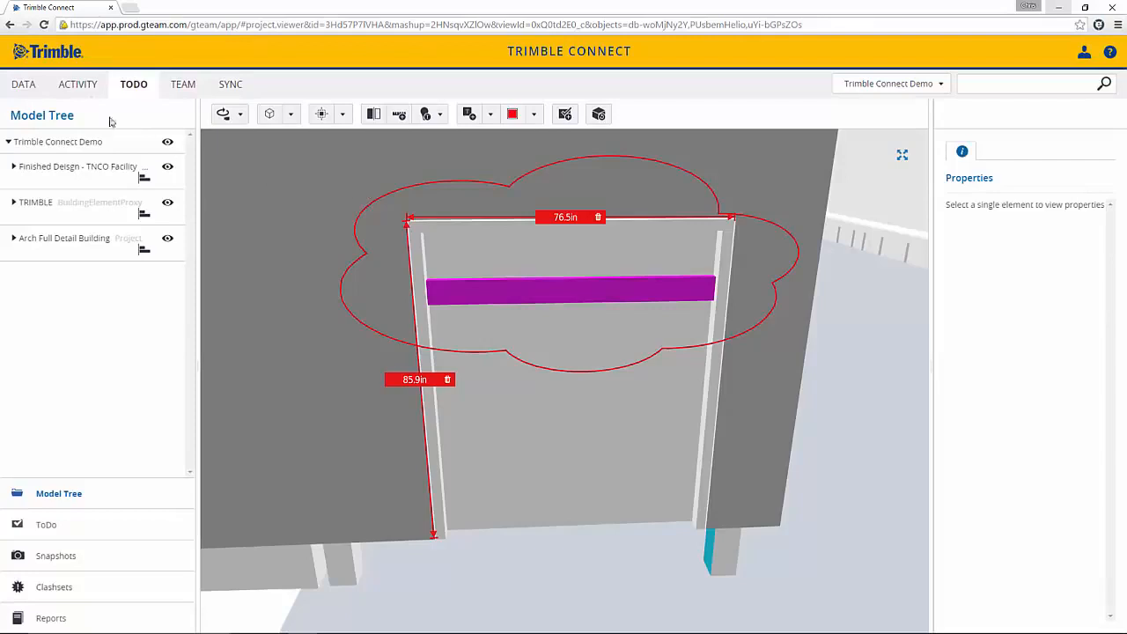
# - Export the ToDos TRIM-425, TRIM-421, TRIM-420 and TRIM-419 from the project's ToDo list to BCF
pyautogui.click(132, 85)
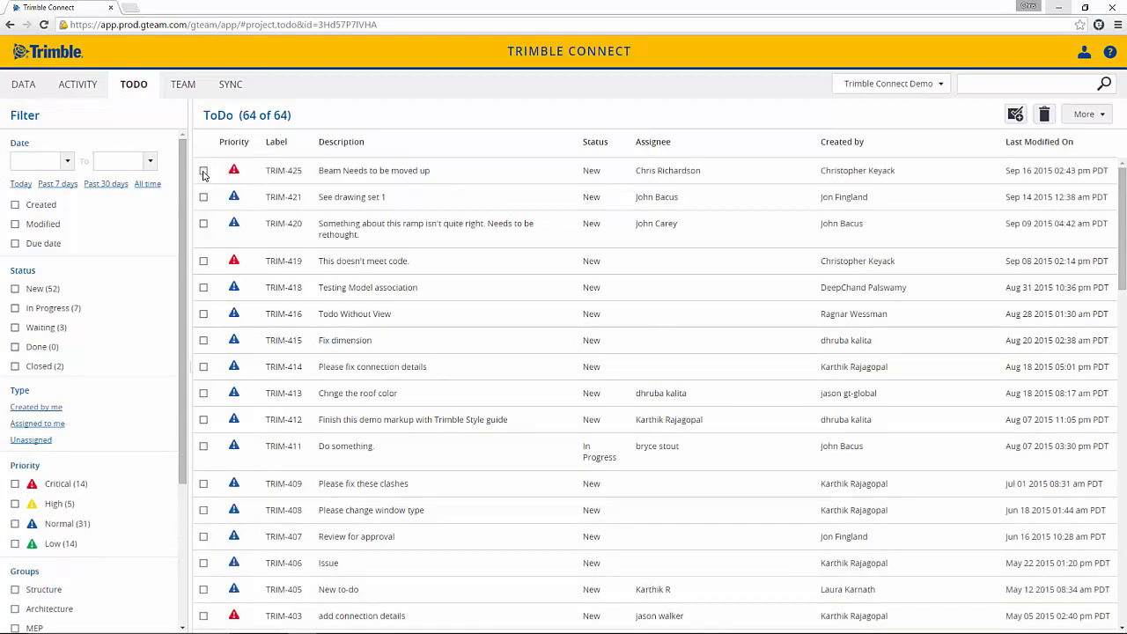
pyautogui.click(204, 172)
pyautogui.click(203, 197)
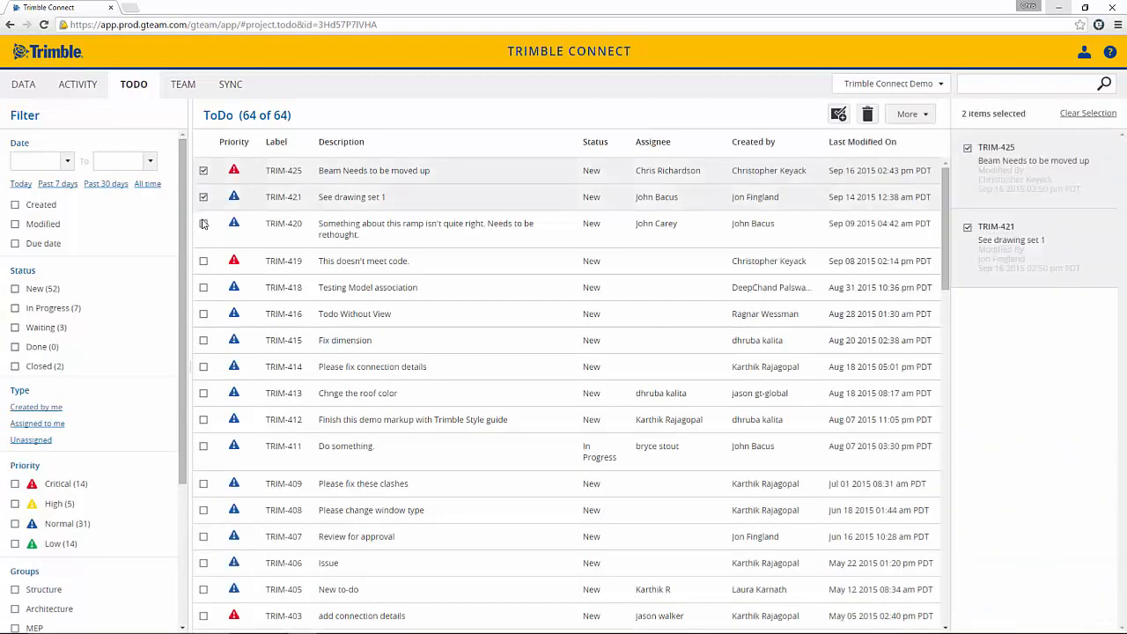
pyautogui.click(204, 224)
pyautogui.click(203, 261)
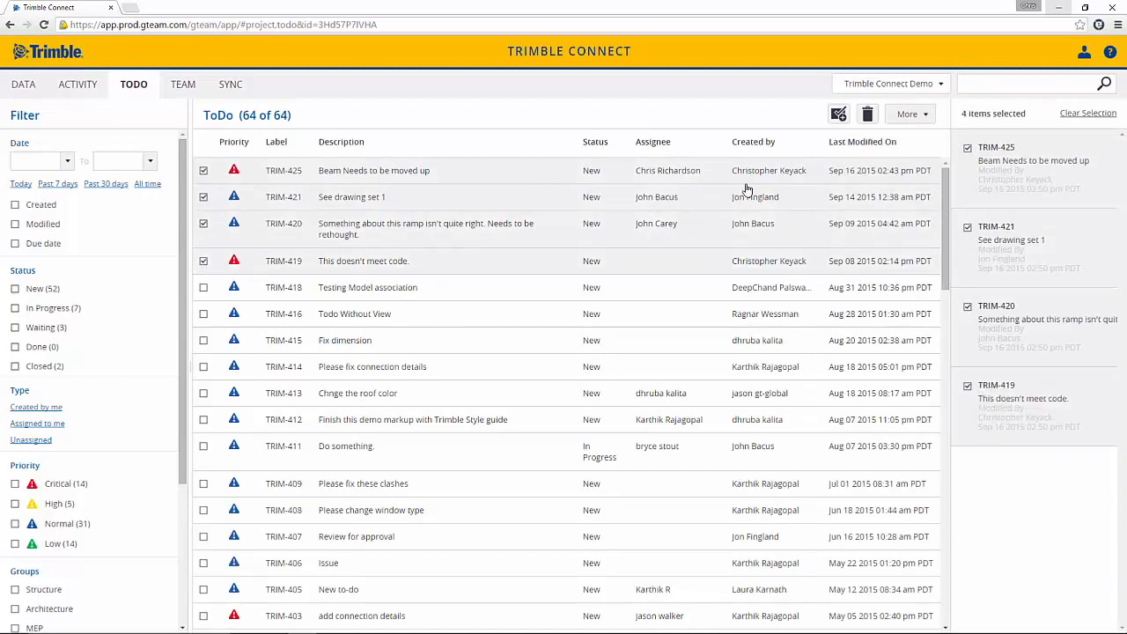
pyautogui.click(915, 115)
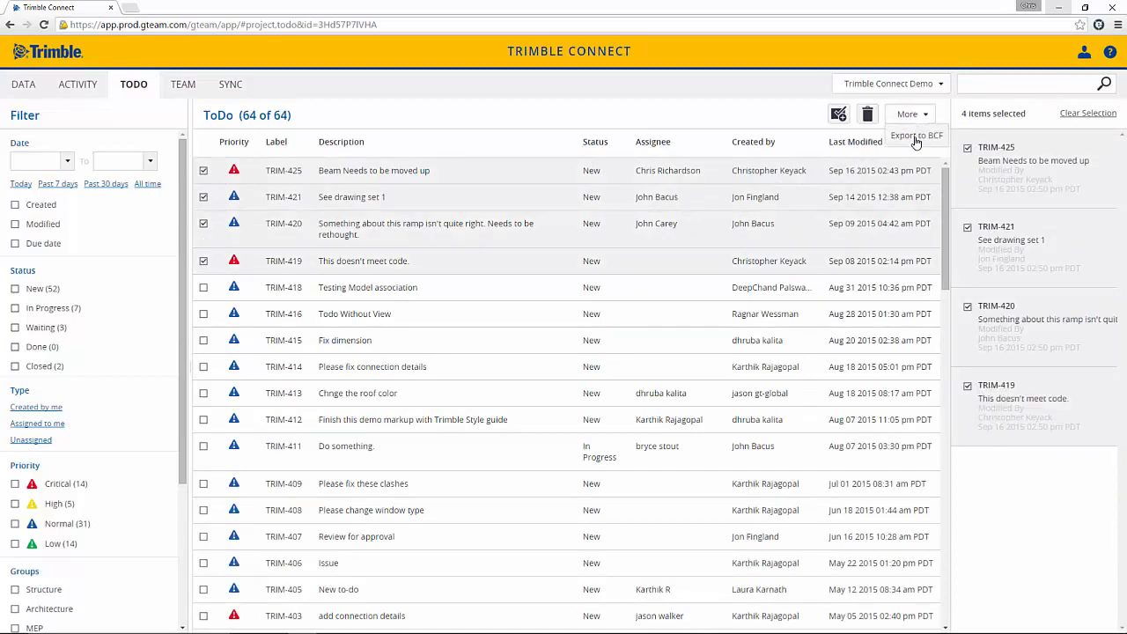
pyautogui.click(914, 136)
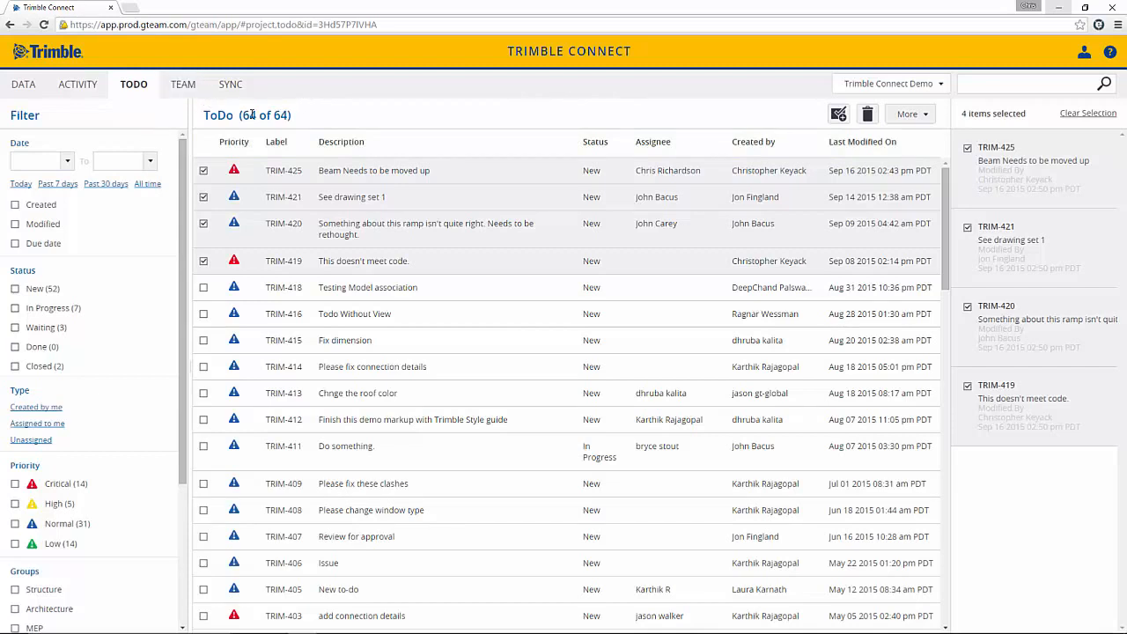
# - Look at the file upload dialog for the Structure folder in the project data, and close it without uploading anything
pyautogui.click(28, 86)
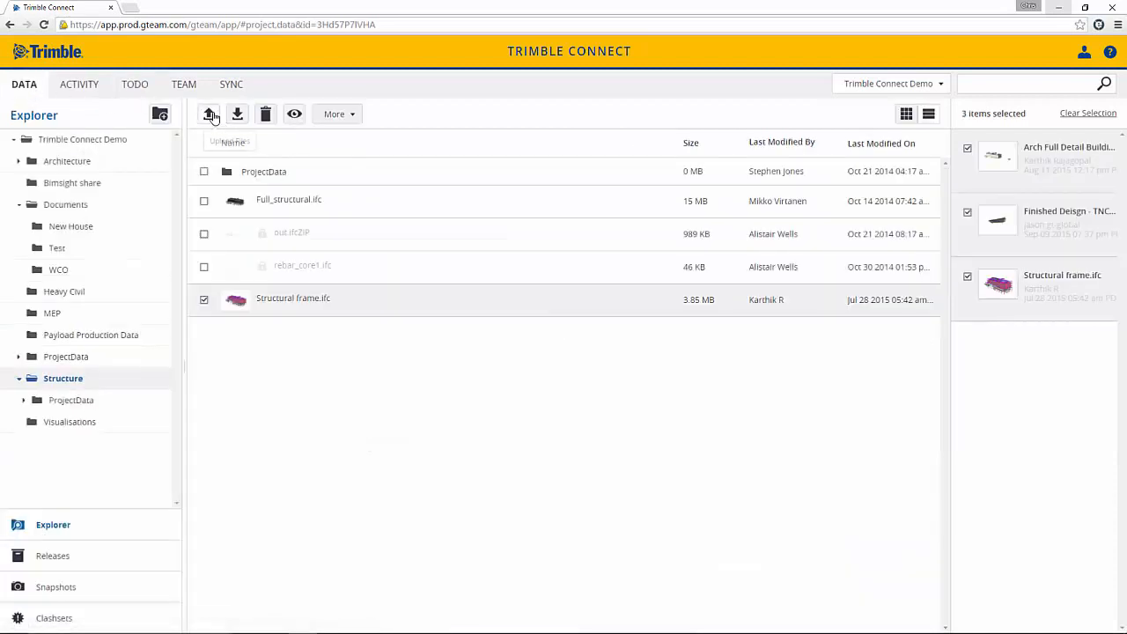
pyautogui.click(210, 116)
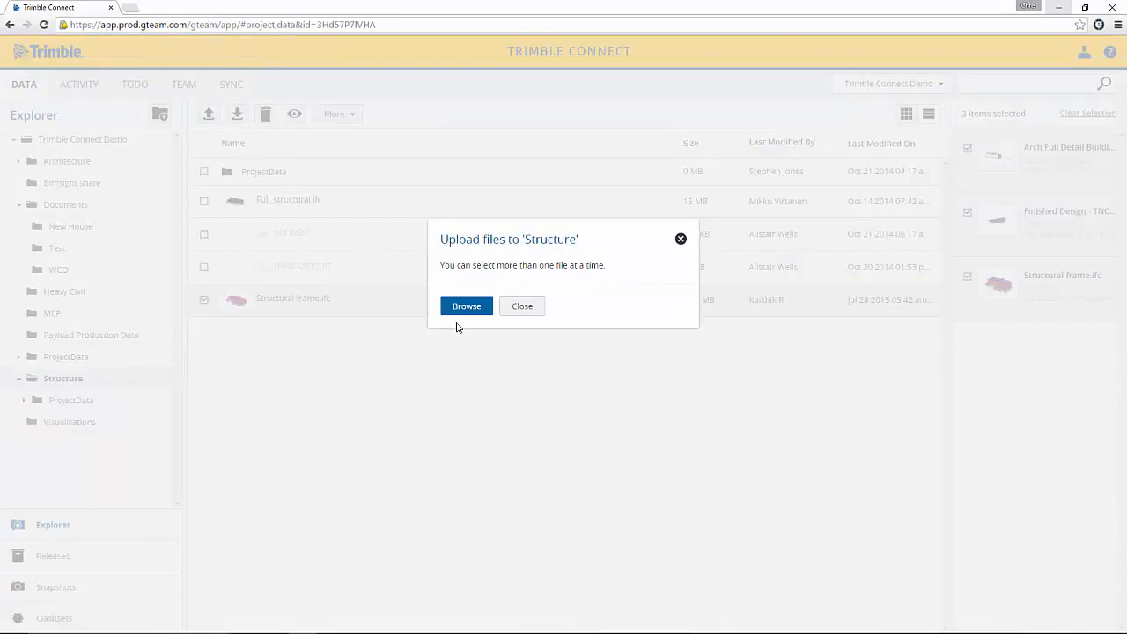
pyautogui.click(518, 309)
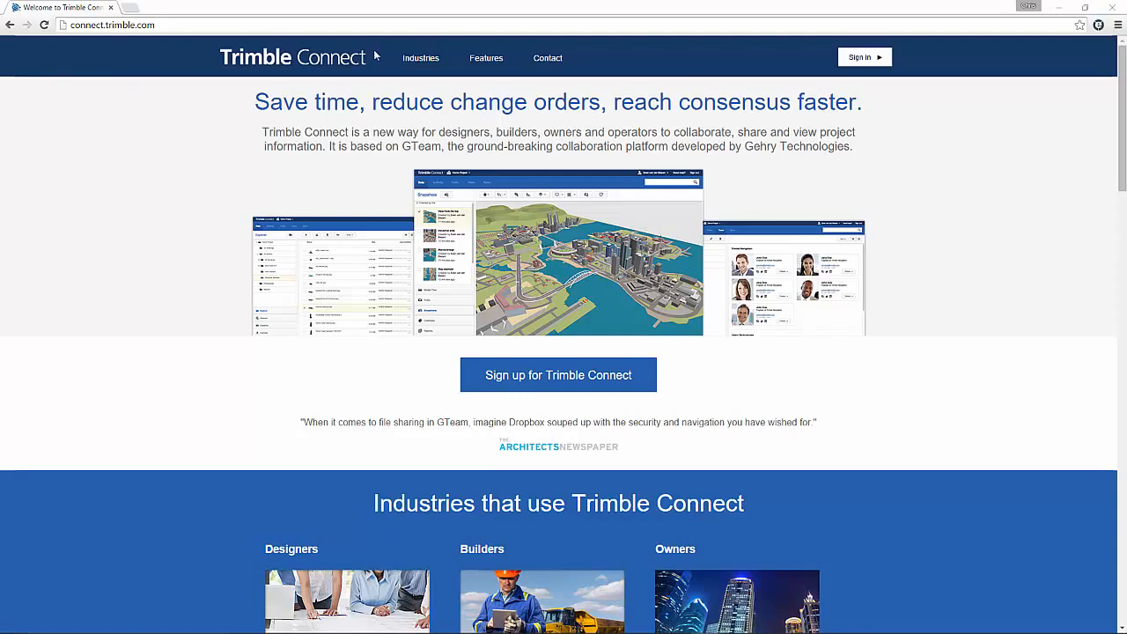
# - Open the sales team contact form on the Trimble Connect website
pyautogui.click(553, 58)
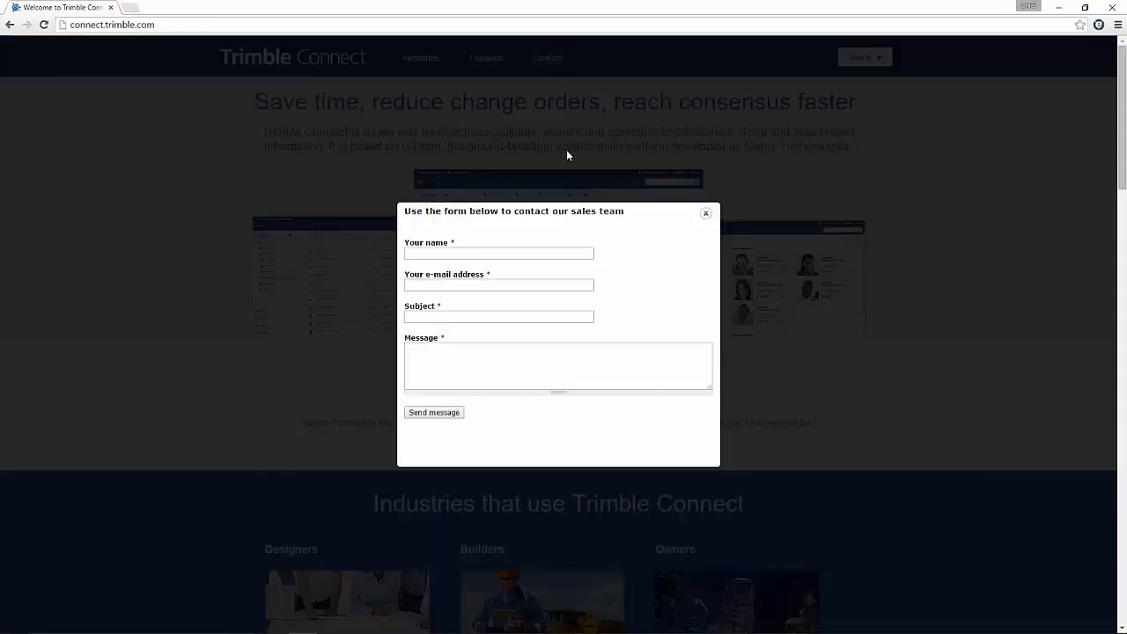